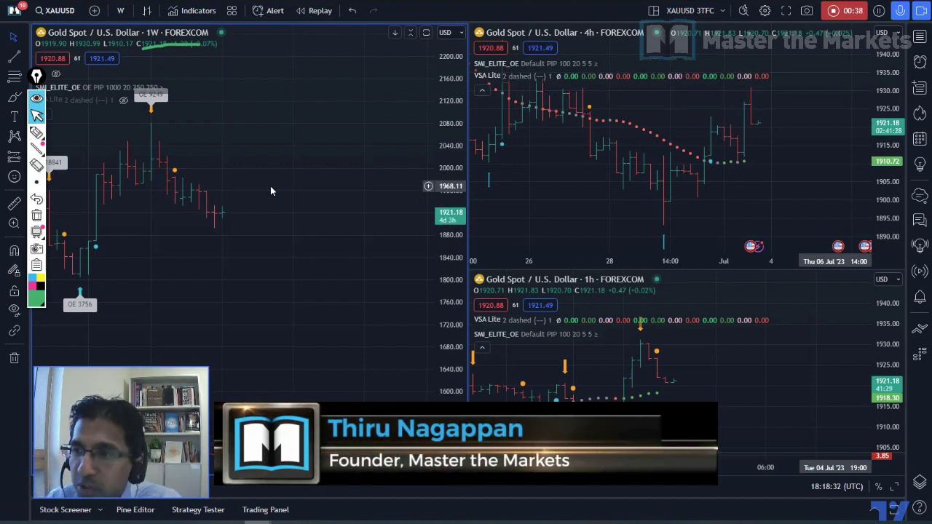
# Maximize the weekly XAUUSD chart so it fills the whole layout
pyautogui.moveTo(43, 132)
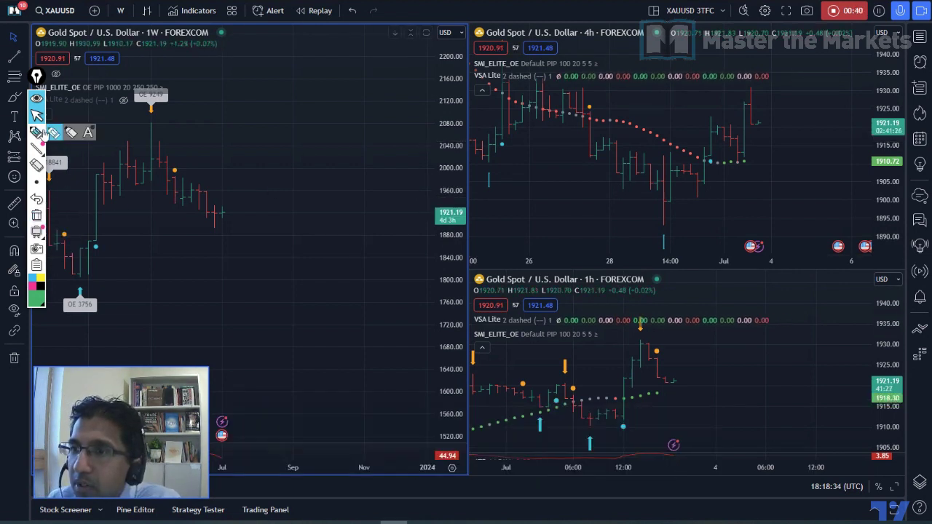
pyautogui.moveTo(283, 135); pyautogui.dragTo(324, 145)
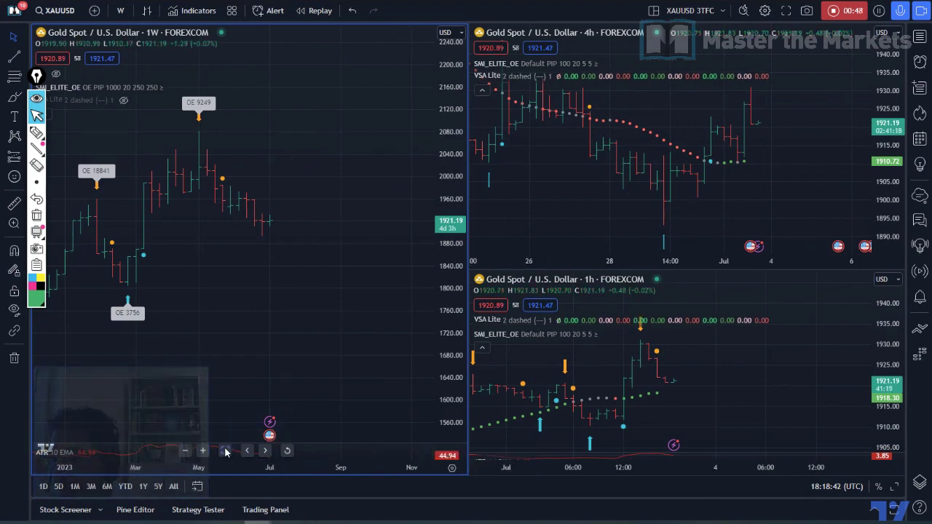
pyautogui.click(225, 450)
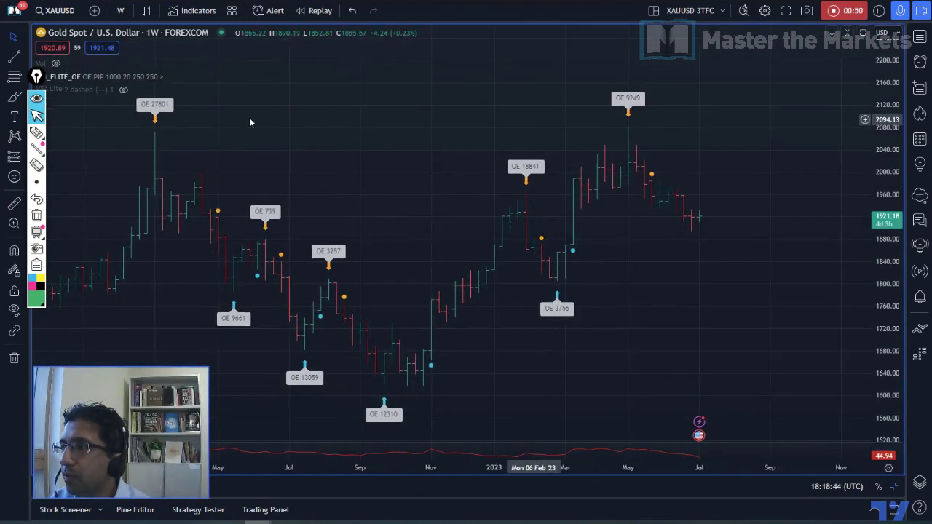
# Handwrite "TP – W" above the chart with the green pen, adding a circled "D" beneath the W and an arrow toward it
pyautogui.click(36, 132)
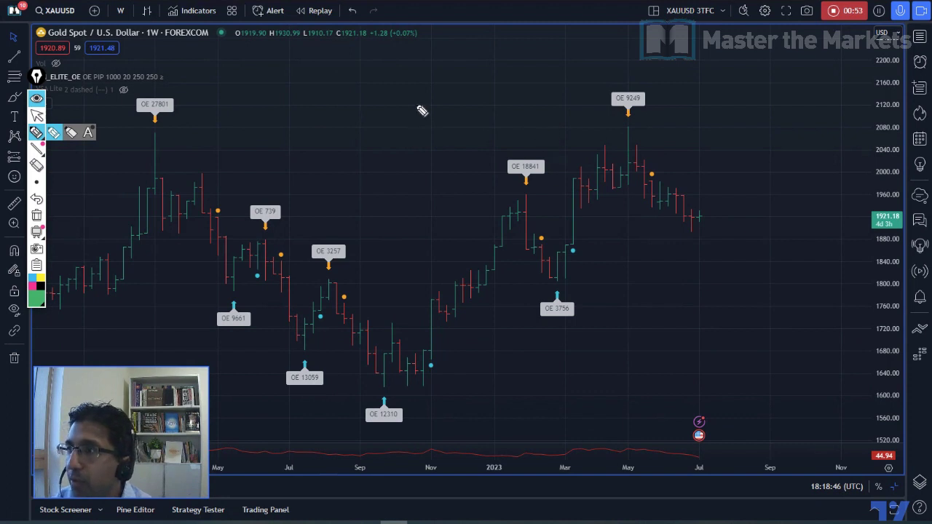
pyautogui.moveTo(415, 106)
pyautogui.mouseDown()
pyautogui.moveTo(455, 92)
pyautogui.moveTo(446, 134)
pyautogui.mouseUp()
pyautogui.moveTo(466, 91); pyautogui.dragTo(470, 130)
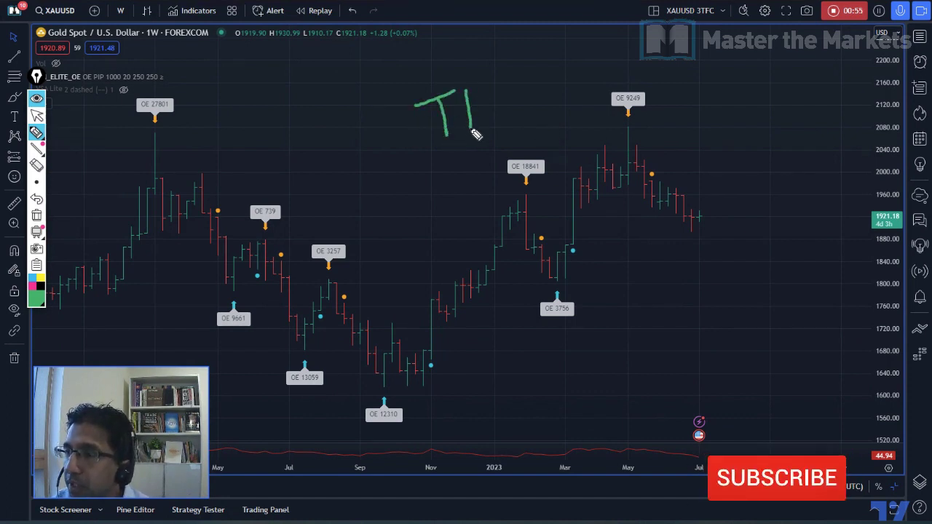
pyautogui.moveTo(467, 92)
pyautogui.mouseDown()
pyautogui.moveTo(472, 115)
pyautogui.moveTo(507, 113)
pyautogui.mouseUp()
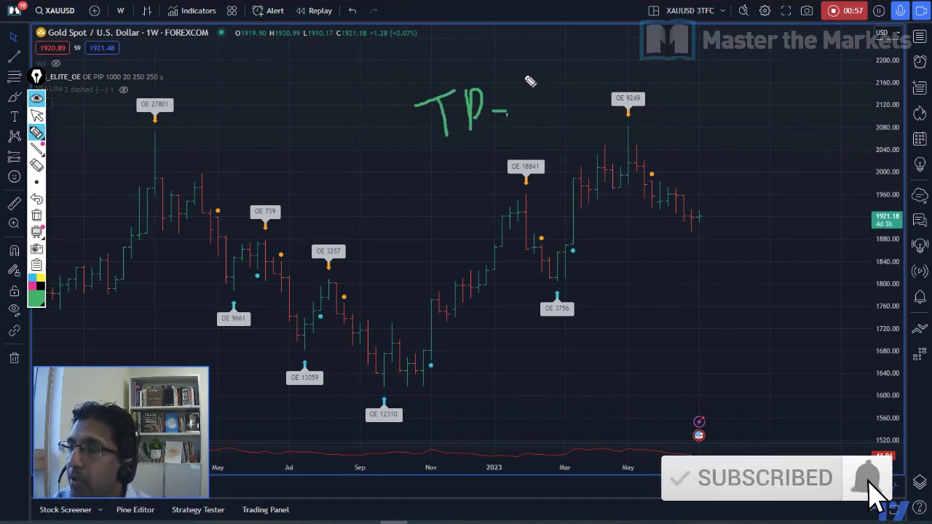
pyautogui.moveTo(523, 73)
pyautogui.mouseDown()
pyautogui.moveTo(534, 101)
pyautogui.moveTo(547, 69)
pyautogui.mouseUp()
pyautogui.moveTo(518, 115); pyautogui.dragTo(564, 115)
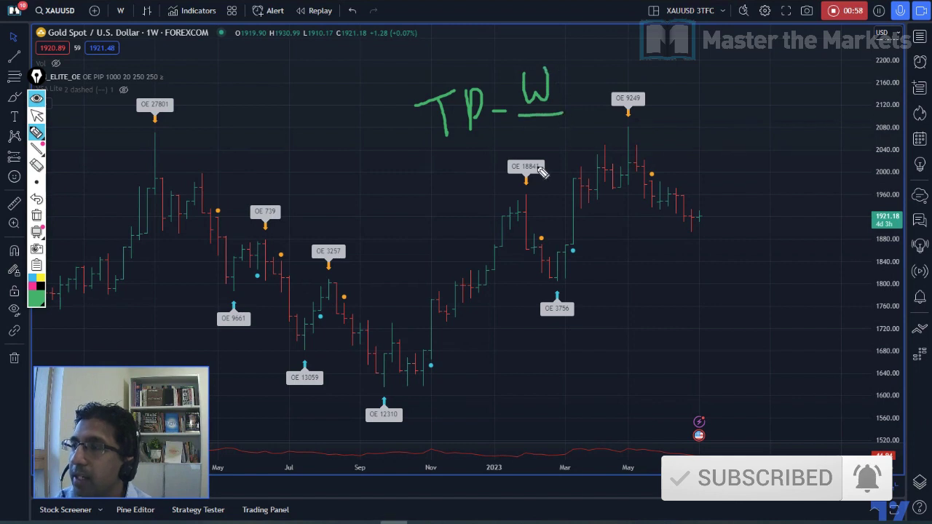
pyautogui.moveTo(486, 146)
pyautogui.mouseDown()
pyautogui.moveTo(537, 164)
pyautogui.moveTo(535, 179)
pyautogui.moveTo(555, 142)
pyautogui.moveTo(566, 148)
pyautogui.mouseUp()
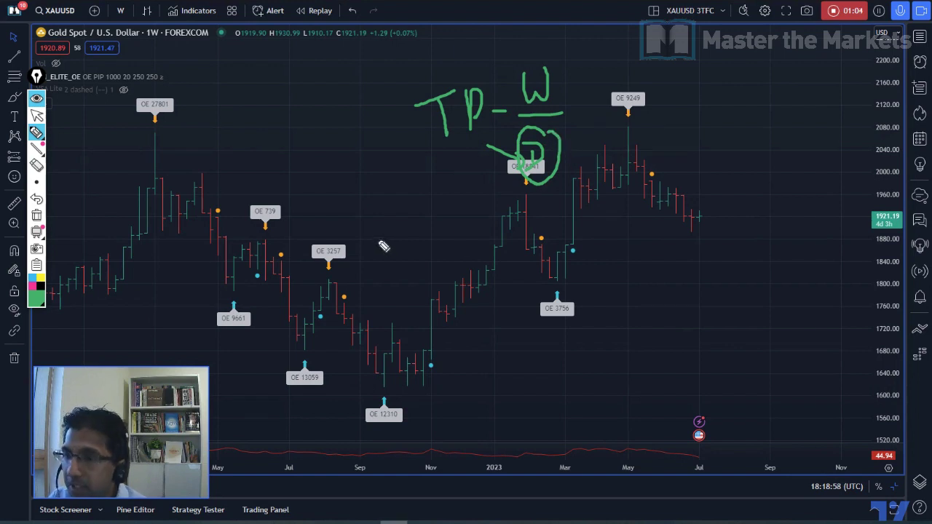
# Write an underlined "Contn" note in the middle of the chart and clear all pen annotations
pyautogui.moveTo(396, 219); pyautogui.dragTo(399, 254)
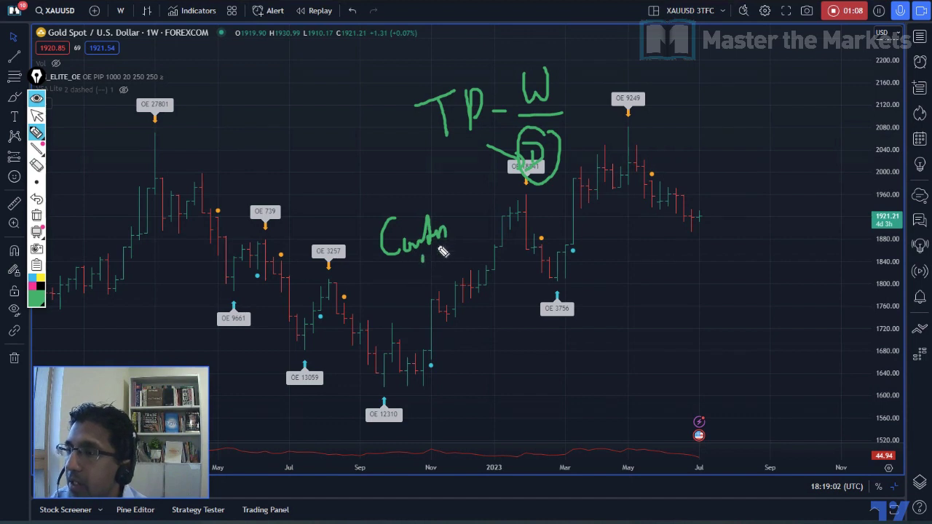
pyautogui.moveTo(422, 259); pyautogui.dragTo(471, 235)
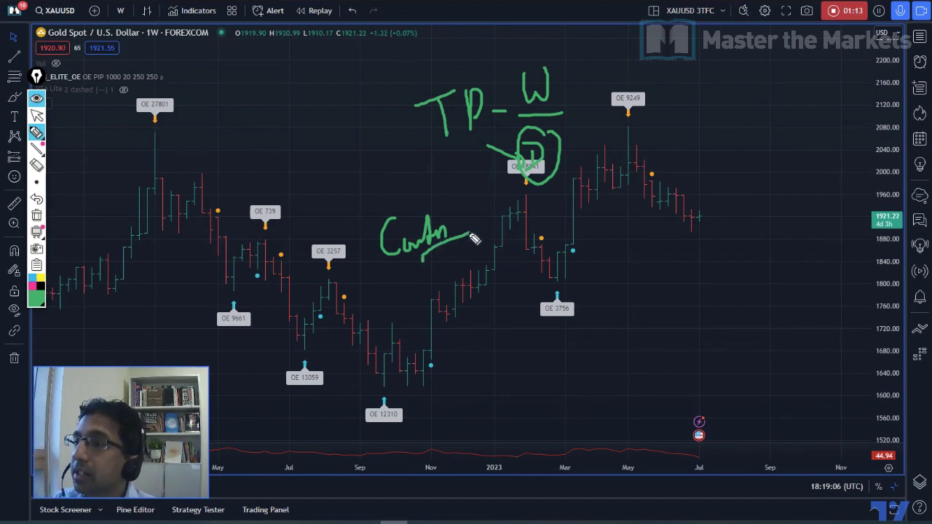
pyautogui.click(37, 216)
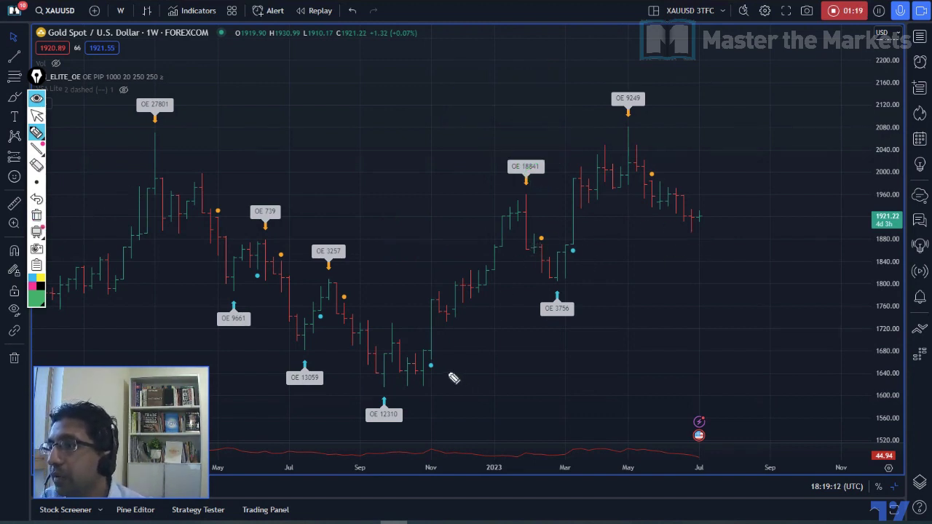
# Trace the price swings from the OE 12310 low to the latest bar, handwrite "SM" above them, and clear the annotations
pyautogui.moveTo(381, 384)
pyautogui.mouseDown()
pyautogui.moveTo(518, 205)
pyautogui.moveTo(547, 268)
pyautogui.moveTo(620, 115)
pyautogui.moveTo(664, 201)
pyautogui.moveTo(693, 229)
pyautogui.mouseUp()
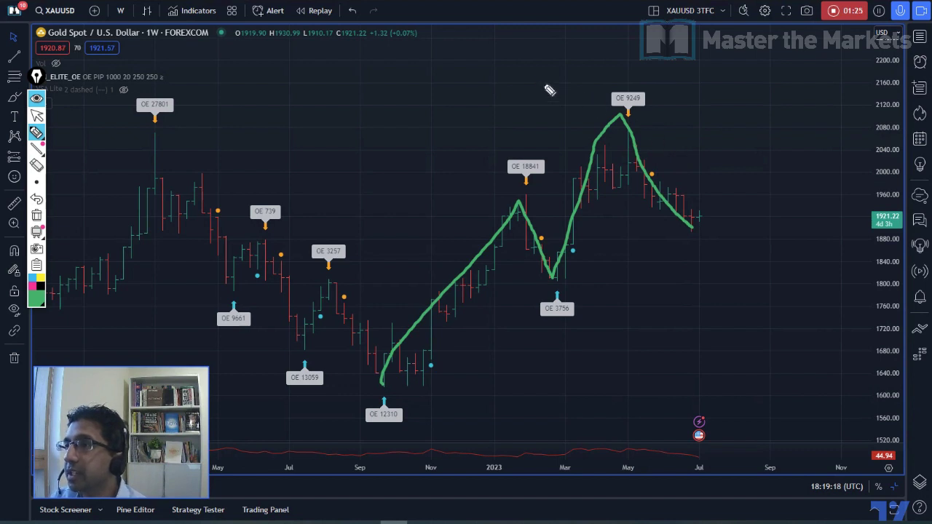
pyautogui.moveTo(545, 78); pyautogui.dragTo(535, 80)
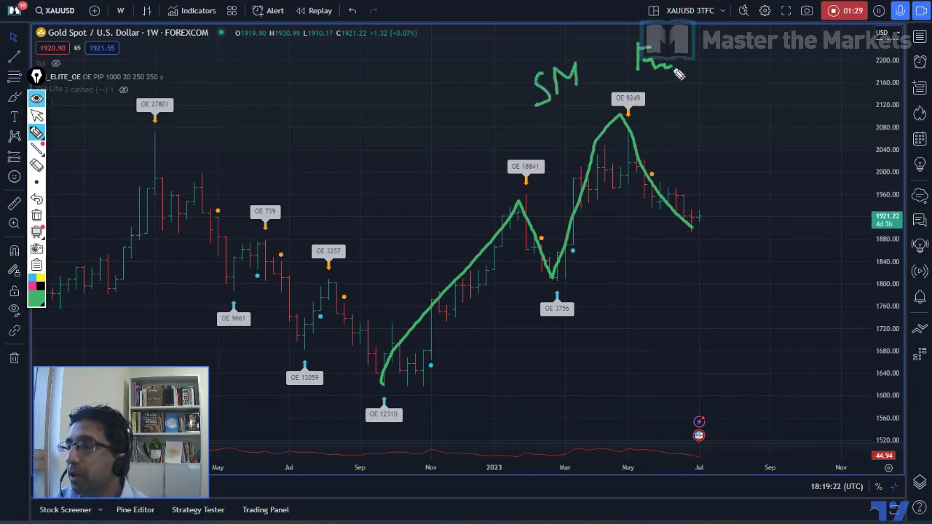
pyautogui.moveTo(679, 74); pyautogui.dragTo(685, 68)
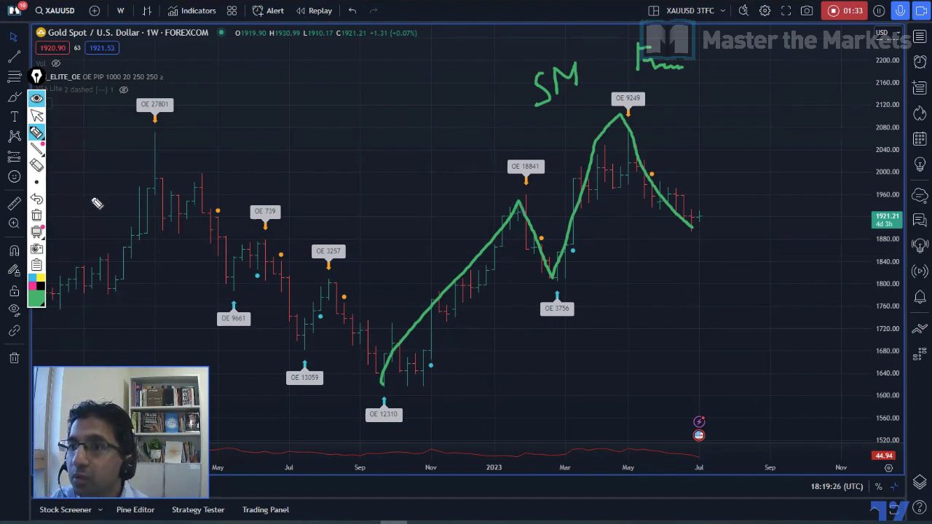
pyautogui.click(36, 217)
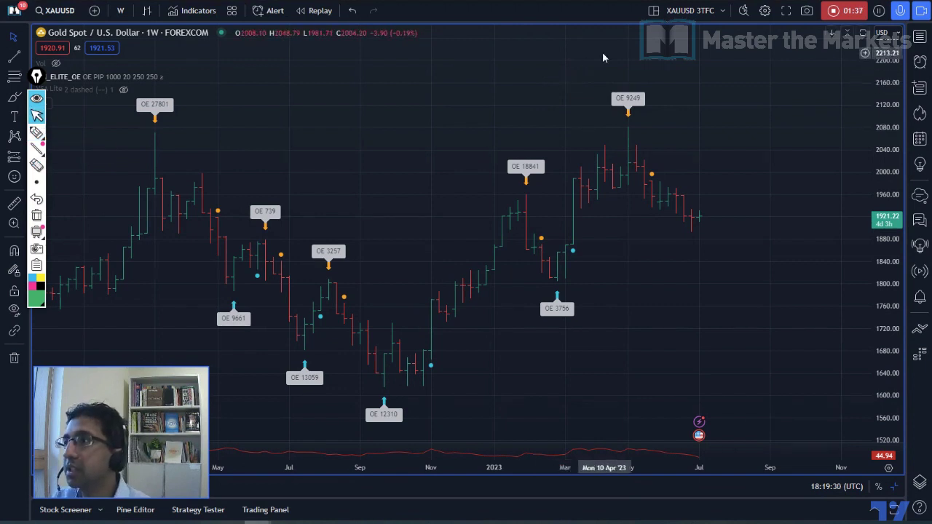
# Open the account's own profile page in a new browser tab and switch to that tab
pyautogui.click(16, 11)
pyautogui.moveTo(137, 43)
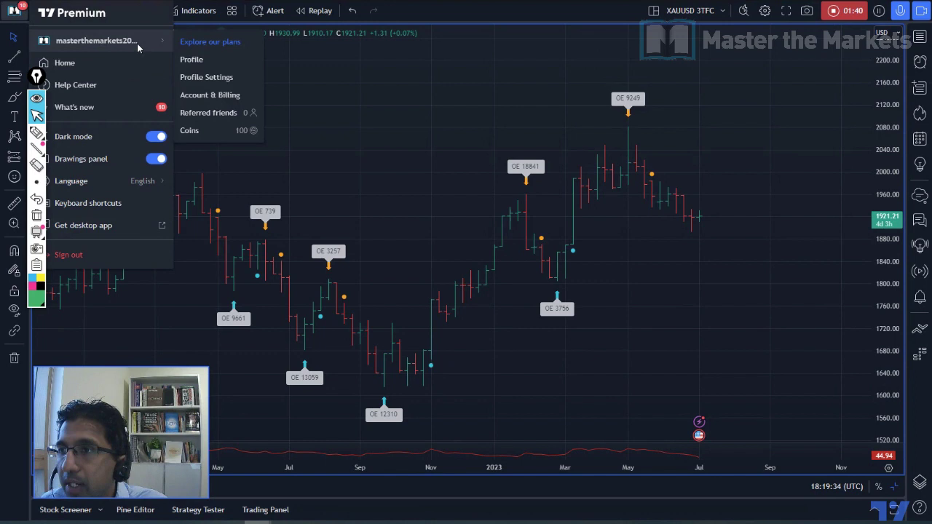
pyautogui.rightClick(186, 61)
pyautogui.click(218, 65)
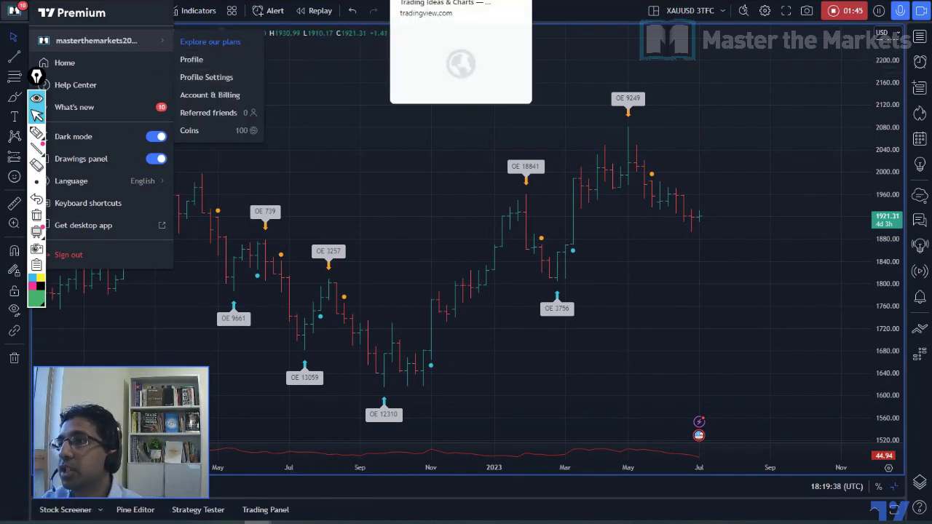
pyautogui.click(460, 2)
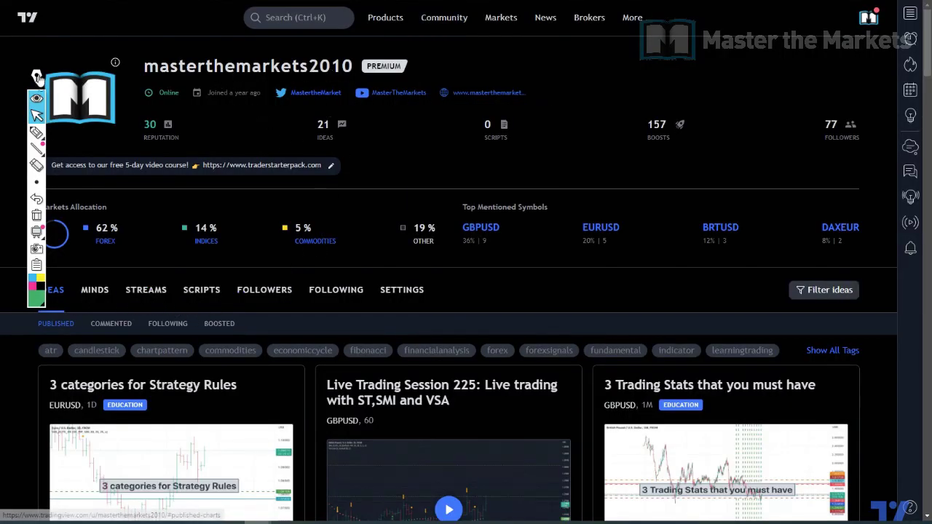
# Move the annotation toolbar away from the profile content and display the profile's recent streams
pyautogui.moveTo(36, 75); pyautogui.dragTo(13, 92)
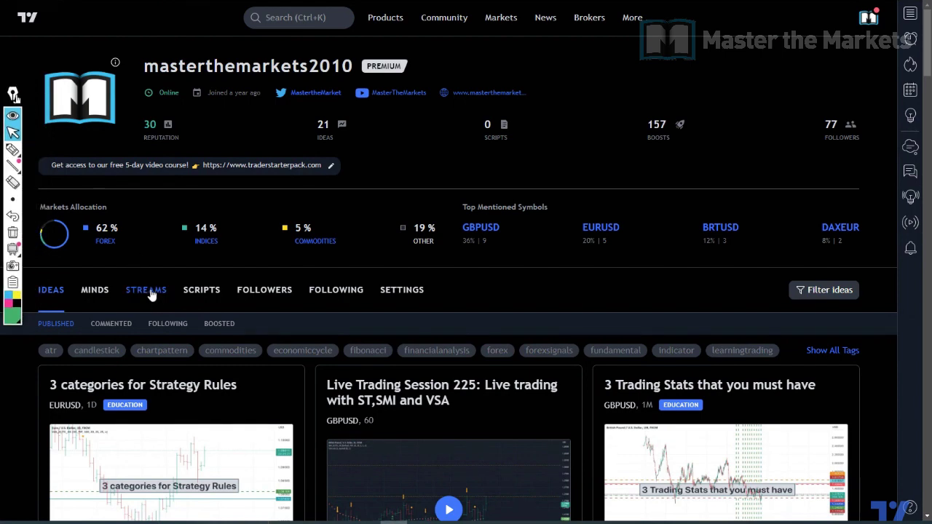
pyautogui.click(148, 291)
pyautogui.scroll(-2, 135, 276)
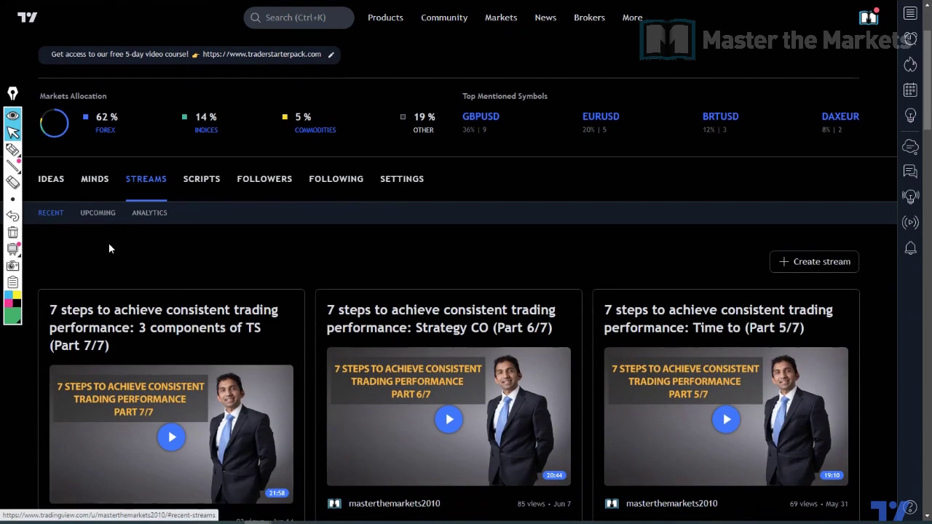
# Underline the Streams heading and draw an arrow toward the Part 7/7 stream, then clear the pen marks
pyautogui.click(20, 149)
pyautogui.moveTo(129, 192); pyautogui.dragTo(199, 192)
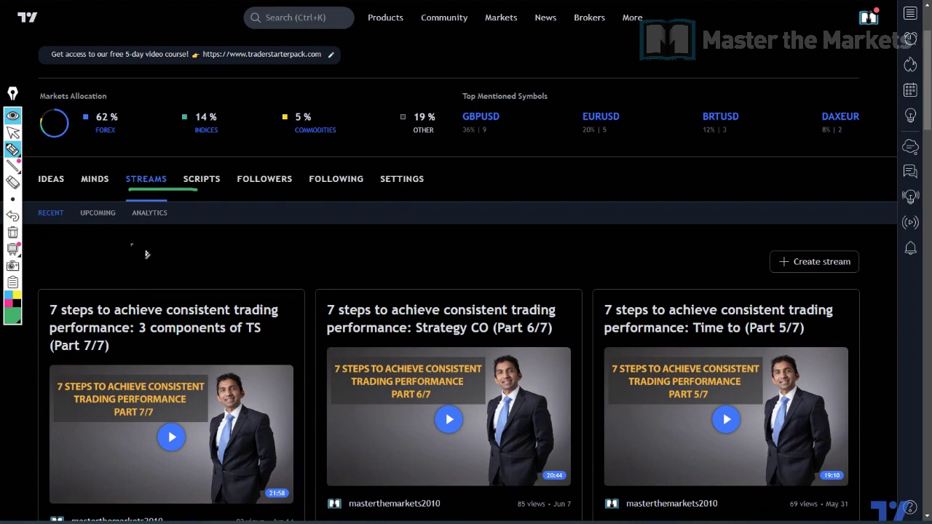
pyautogui.moveTo(132, 245); pyautogui.dragTo(168, 269)
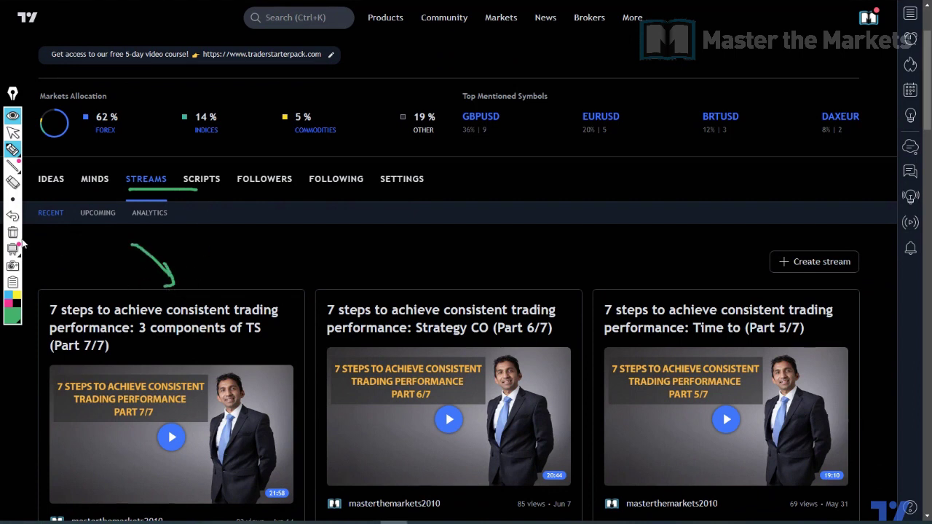
pyautogui.click(12, 233)
pyautogui.click(12, 131)
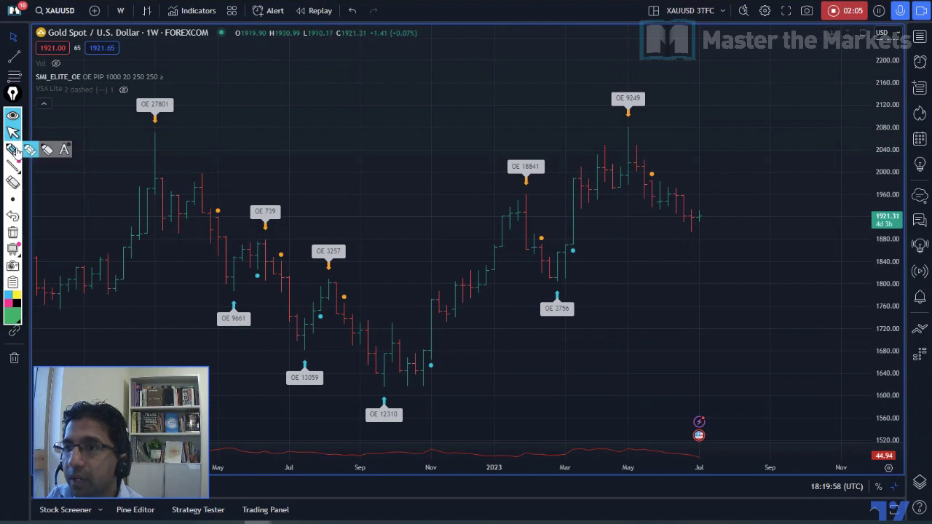
# Circle the weekly chart's signal arrows and dots from the OE 12310 low to the dot after OE 9249, then clear the circles
pyautogui.click(13, 150)
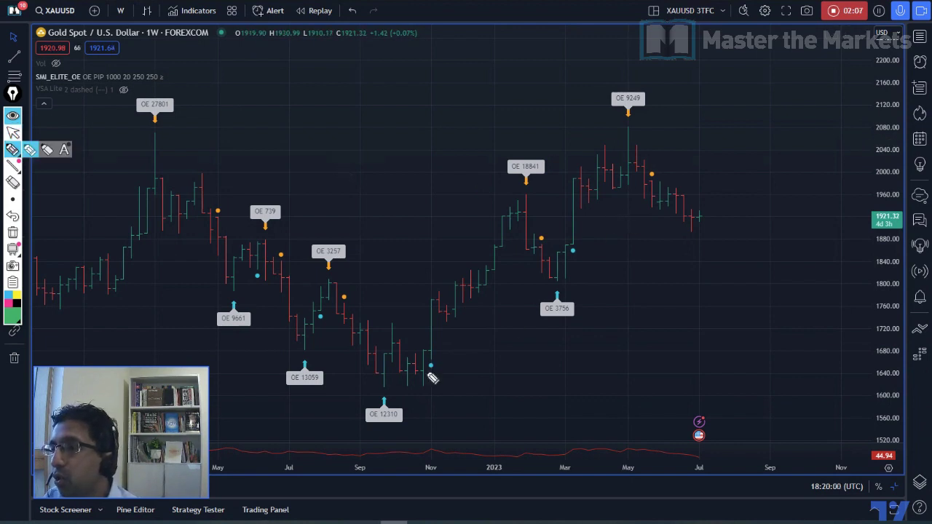
pyautogui.moveTo(399, 386)
pyautogui.mouseDown()
pyautogui.moveTo(366, 395)
pyautogui.moveTo(435, 359)
pyautogui.mouseUp()
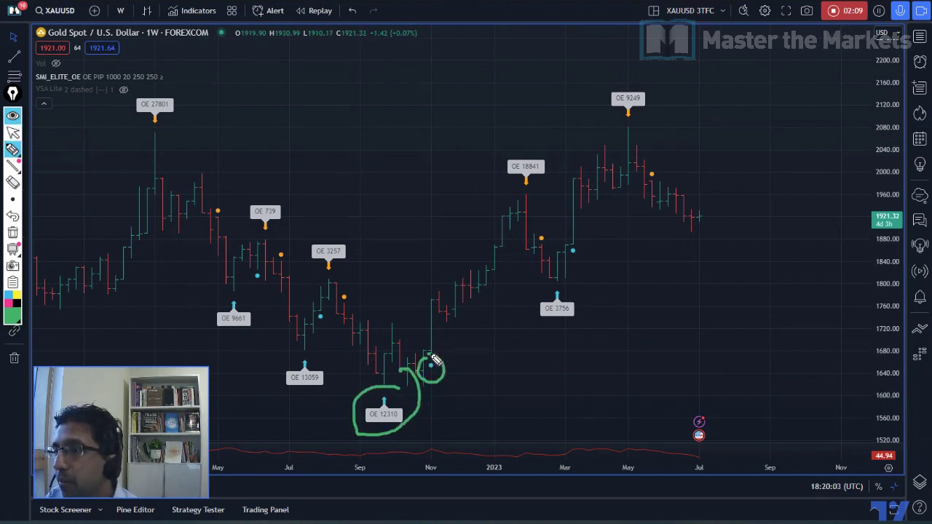
pyautogui.moveTo(521, 183); pyautogui.dragTo(540, 169)
pyautogui.moveTo(544, 229)
pyautogui.mouseDown()
pyautogui.moveTo(536, 235)
pyautogui.moveTo(552, 245)
pyautogui.moveTo(593, 256)
pyautogui.moveTo(562, 238)
pyautogui.mouseUp()
pyautogui.moveTo(624, 127); pyautogui.dragTo(628, 119)
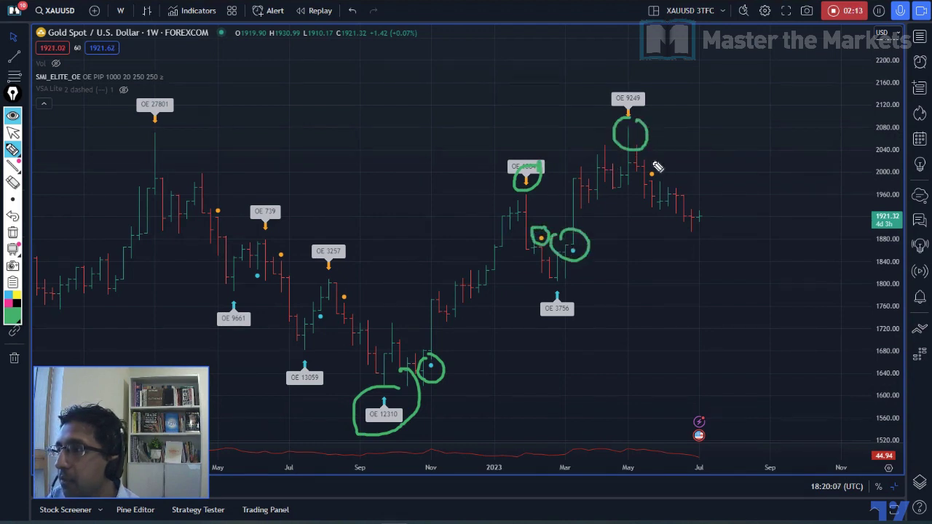
pyautogui.moveTo(653, 163); pyautogui.dragTo(667, 180)
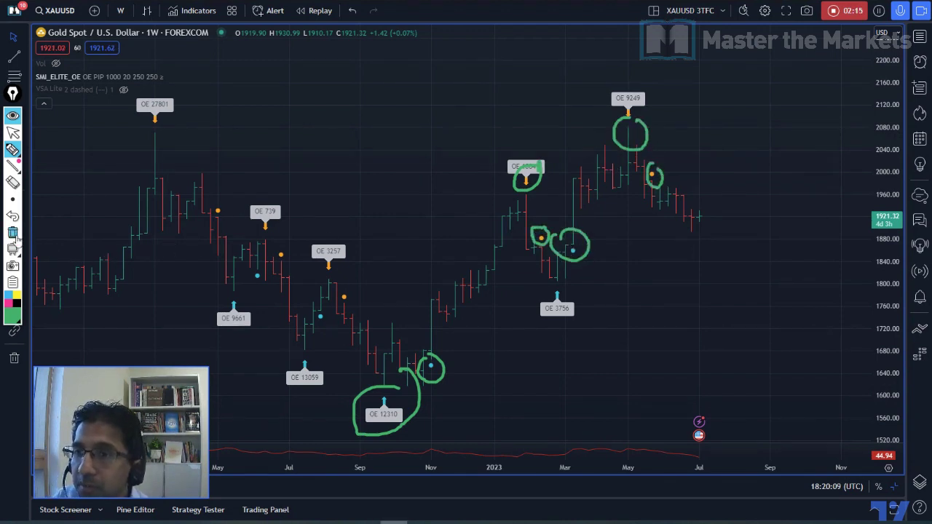
pyautogui.click(15, 233)
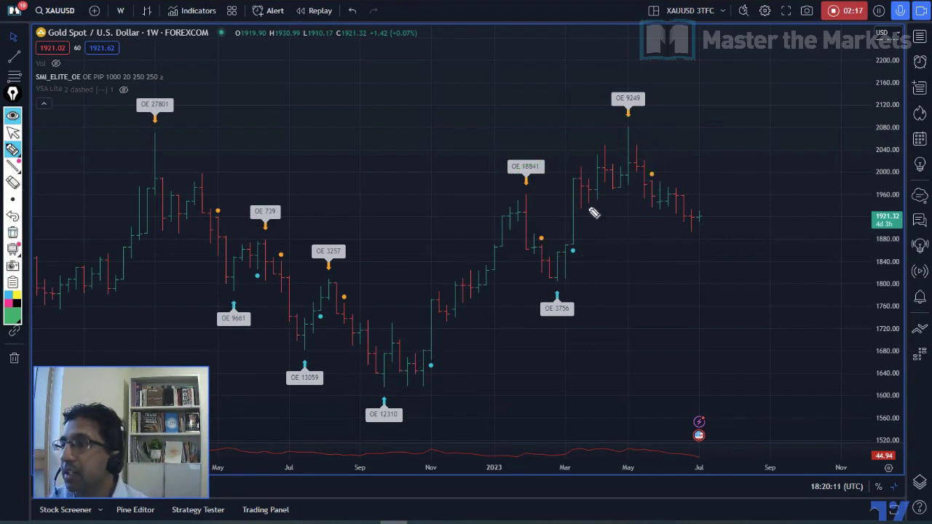
# Handwrite "UT" and "P2" above the chart with arrows toward the recent decline, then clear the annotations
pyautogui.moveTo(527, 92); pyautogui.dragTo(546, 92)
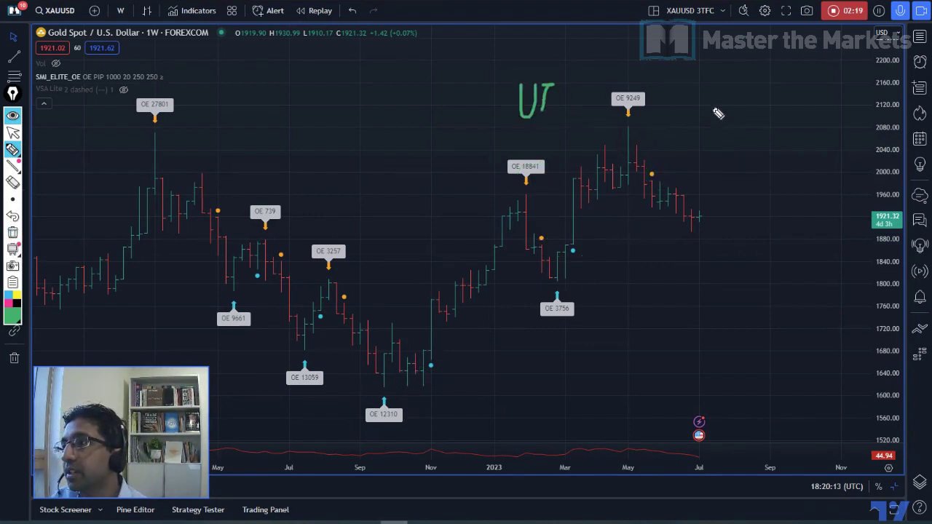
pyautogui.moveTo(718, 114)
pyautogui.mouseDown()
pyautogui.moveTo(699, 162)
pyautogui.moveTo(716, 169)
pyautogui.mouseUp()
pyautogui.moveTo(658, 147); pyautogui.dragTo(686, 178)
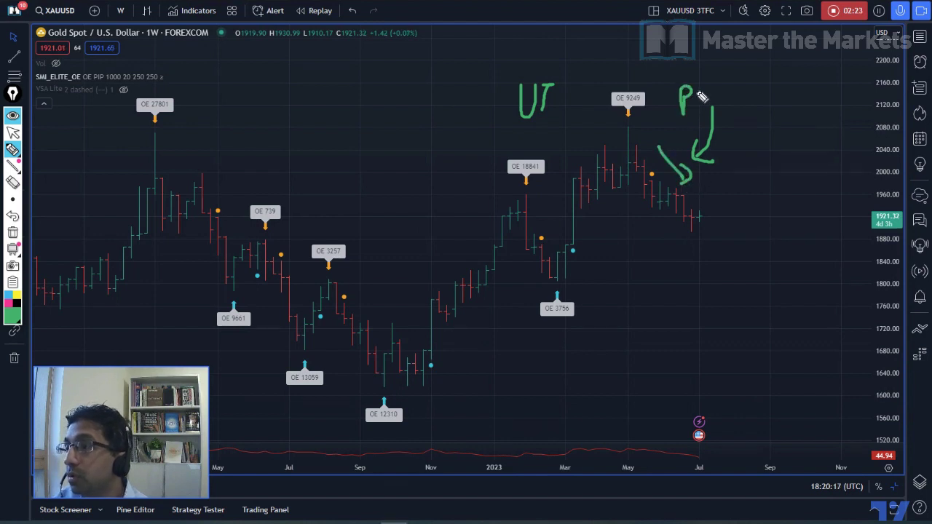
pyautogui.moveTo(700, 87); pyautogui.dragTo(703, 112)
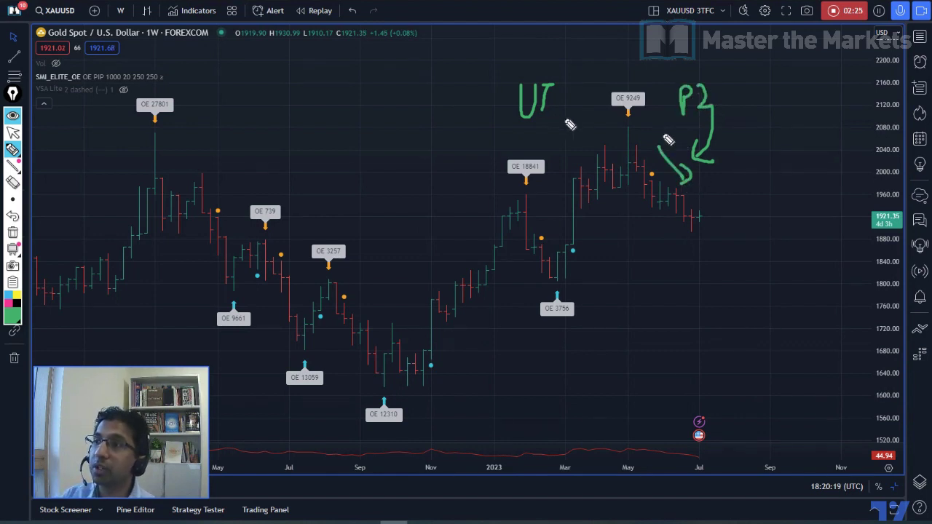
pyautogui.click(13, 233)
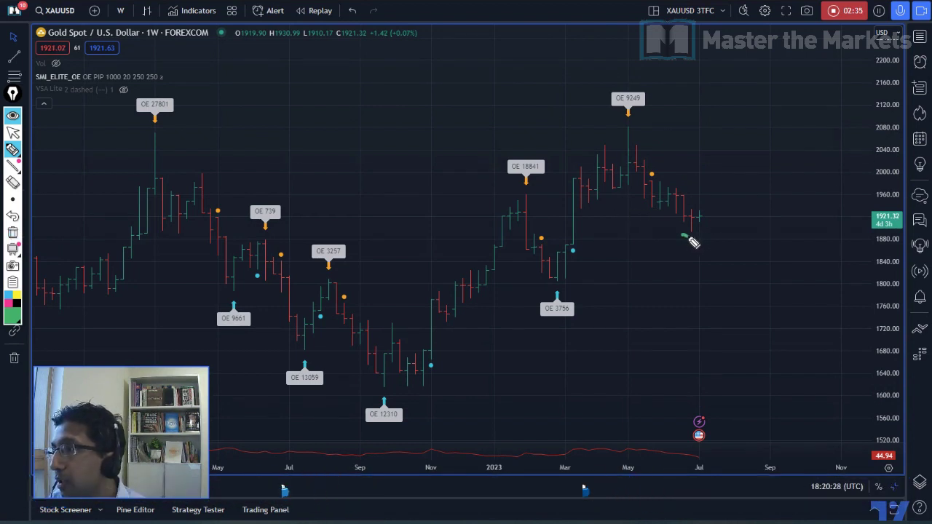
# Draw an upward arrow from the latest low with an underlined, encircled "PB - CB" note, then clear the ink and leave pen mode
pyautogui.moveTo(683, 235); pyautogui.dragTo(738, 193)
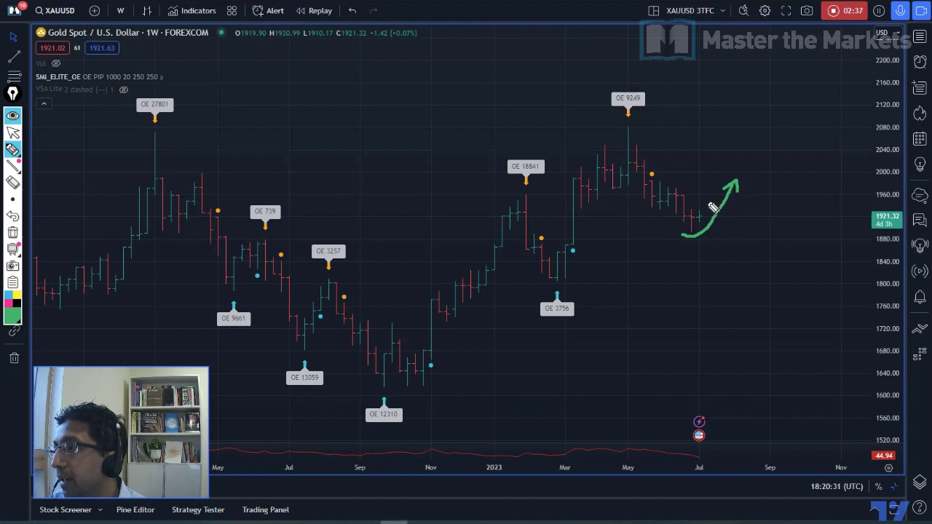
pyautogui.moveTo(700, 231)
pyautogui.mouseDown()
pyautogui.moveTo(678, 235)
pyautogui.moveTo(714, 256)
pyautogui.mouseUp()
pyautogui.moveTo(727, 249); pyautogui.dragTo(746, 252)
pyautogui.moveTo(684, 276)
pyautogui.mouseDown()
pyautogui.moveTo(826, 268)
pyautogui.moveTo(761, 207)
pyautogui.moveTo(770, 274)
pyautogui.mouseUp()
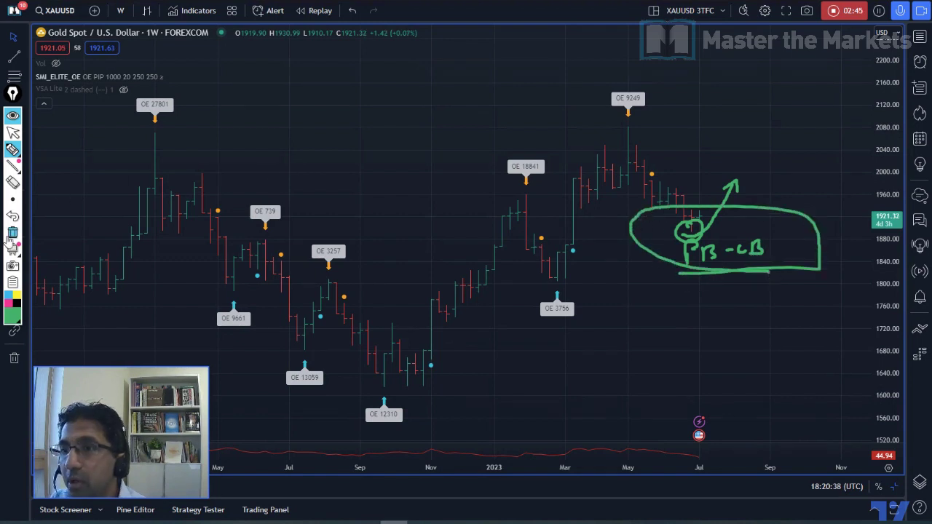
pyautogui.click(12, 234)
pyautogui.click(12, 133)
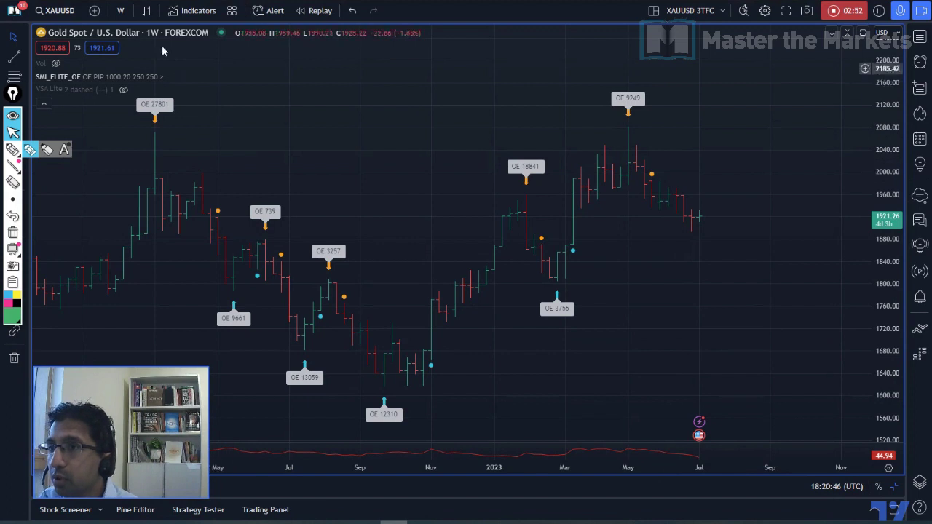
# Switch the gold chart to the 1-day timeframe and stretch its price scale to enlarge the recent bars
pyautogui.click(121, 10)
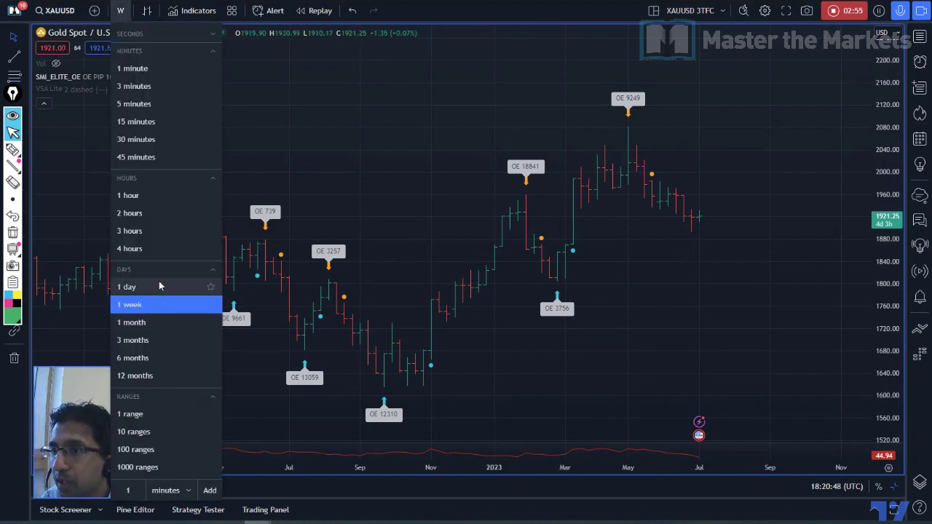
pyautogui.click(127, 287)
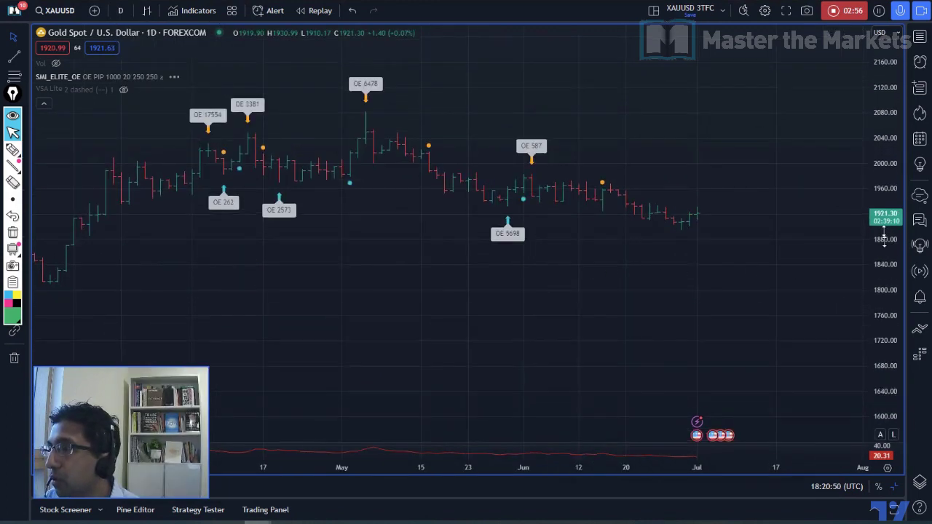
pyautogui.moveTo(884, 238); pyautogui.dragTo(884, 208)
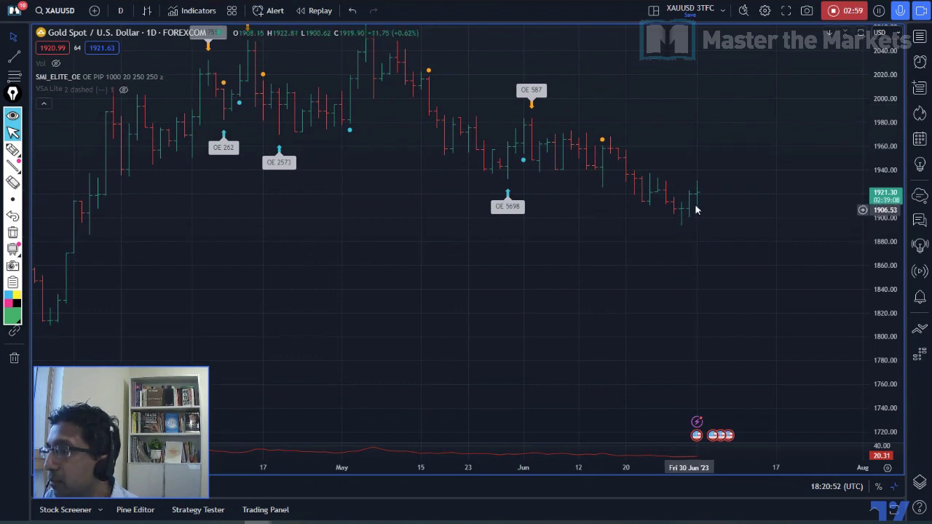
# Mark a dot under the latest daily gold bar, draw arrows toward it and the recent low, then clear the ink and leave pen mode
pyautogui.click(13, 151)
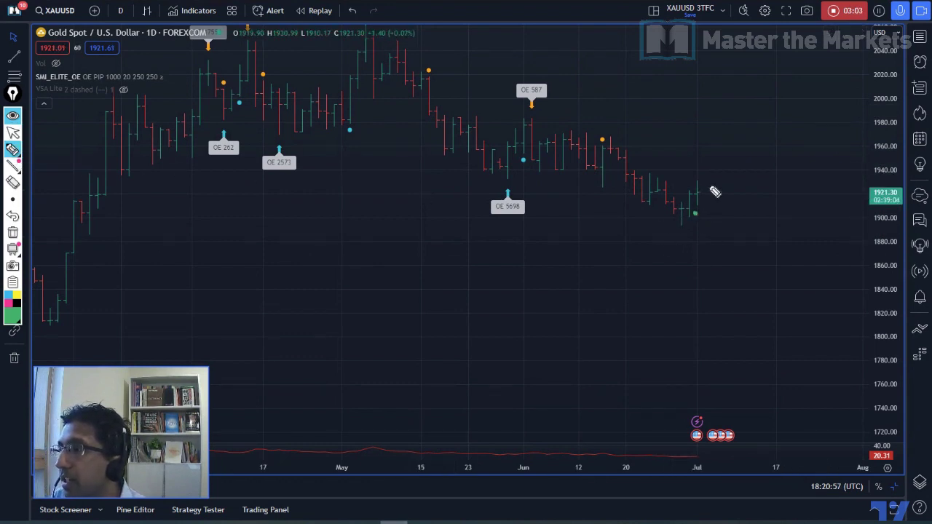
pyautogui.moveTo(714, 192); pyautogui.dragTo(718, 195)
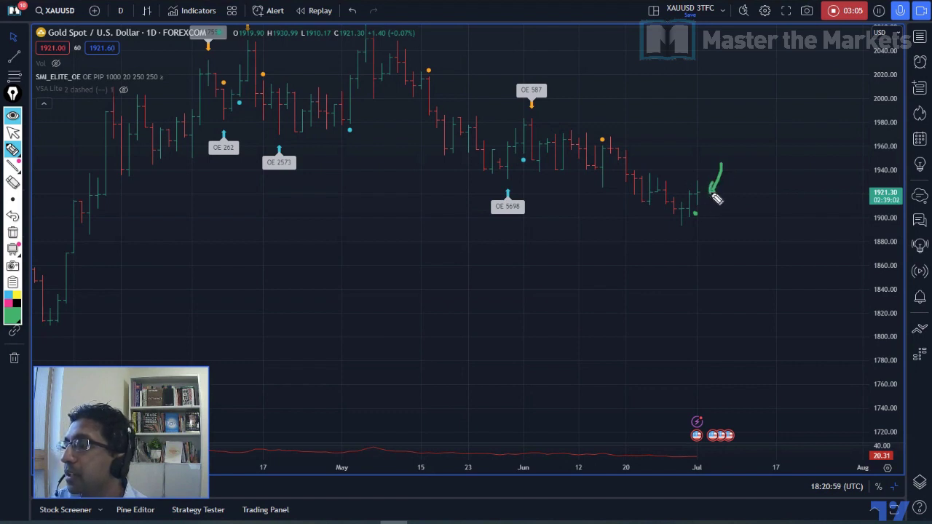
pyautogui.moveTo(674, 254); pyautogui.dragTo(687, 243)
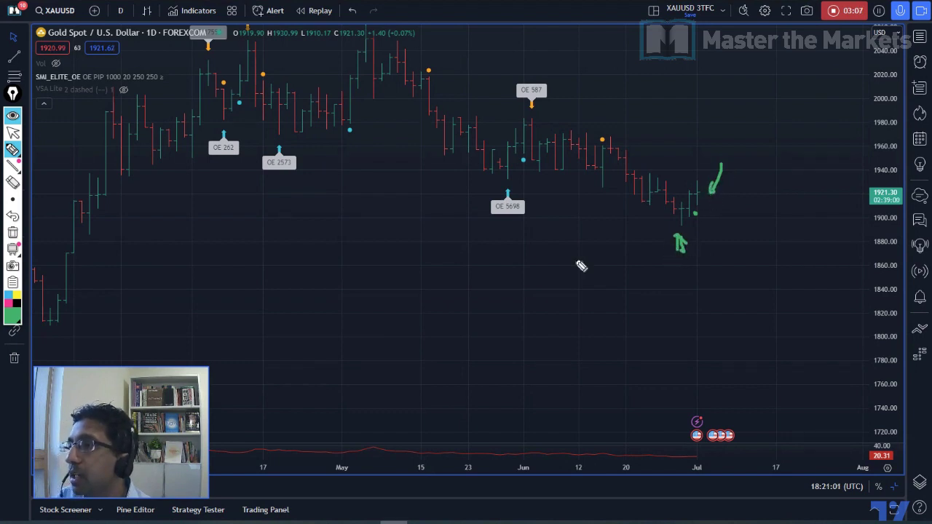
pyautogui.click(14, 232)
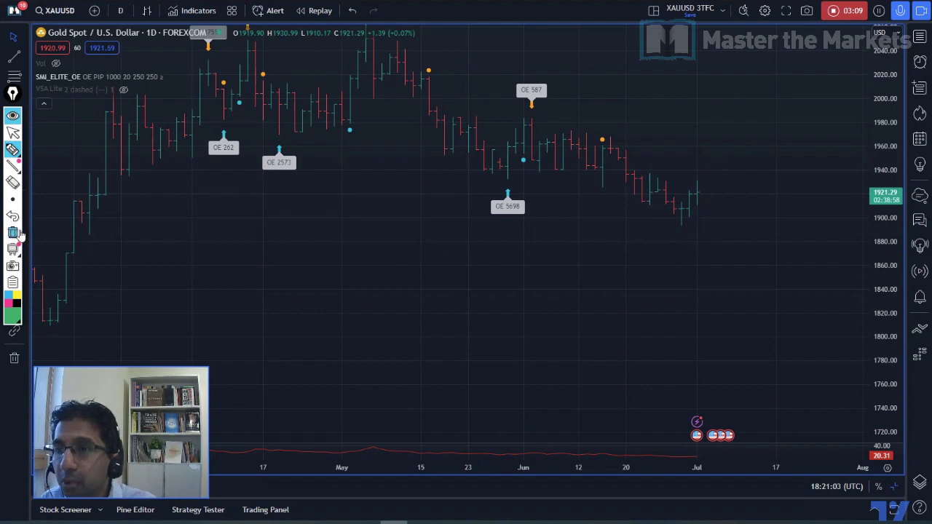
pyautogui.click(14, 133)
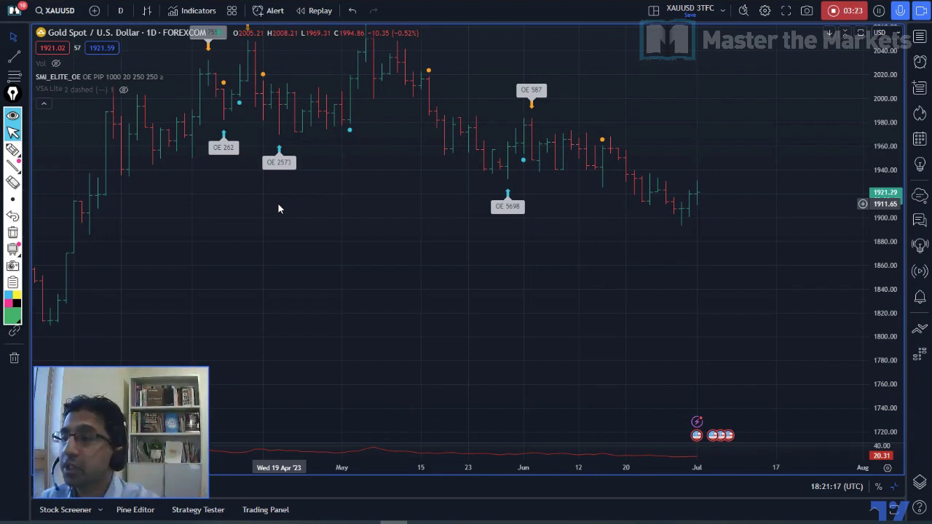
# Return the gold chart to the 1-week timeframe and compress its price scale to bring the OE 9249 high into view
pyautogui.moveTo(673, 117); pyautogui.dragTo(664, 120)
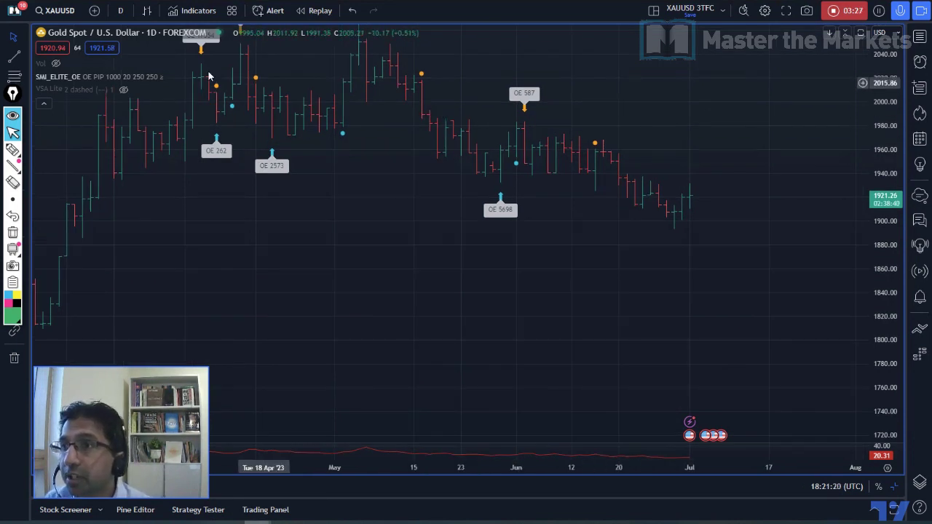
pyautogui.click(120, 10)
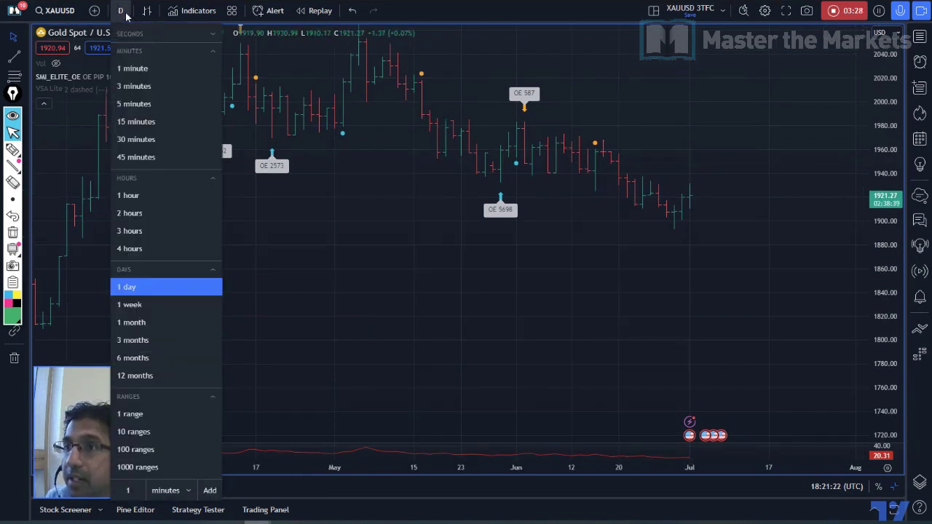
pyautogui.click(131, 305)
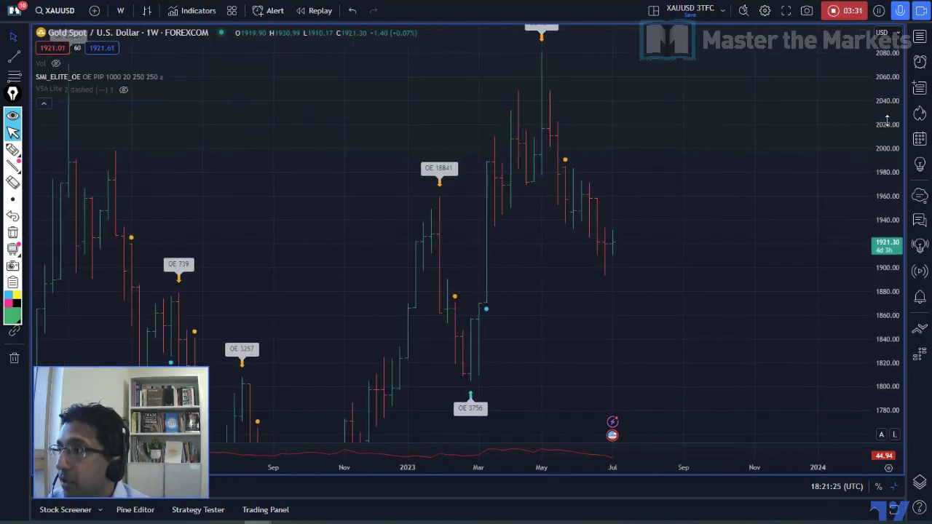
pyautogui.moveTo(886, 119); pyautogui.dragTo(884, 187)
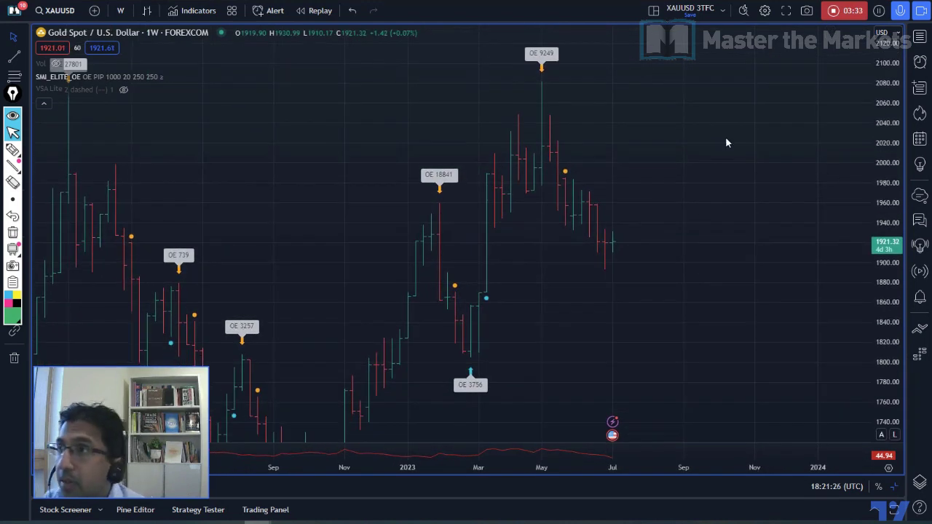
# Switch to the GBPUSD layout and maximize its weekly chart, widening the 2023 bars
pyautogui.hotkey('ctrl', 'Tab')
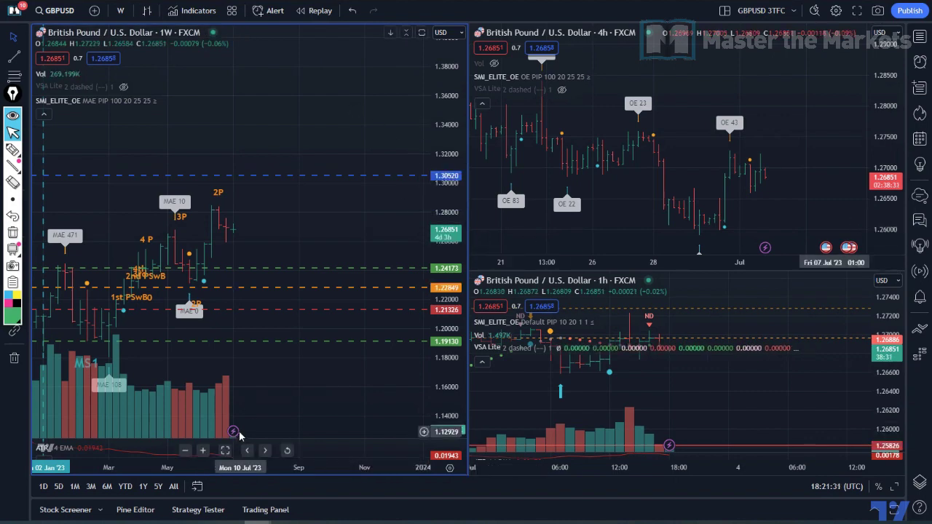
pyautogui.click(225, 451)
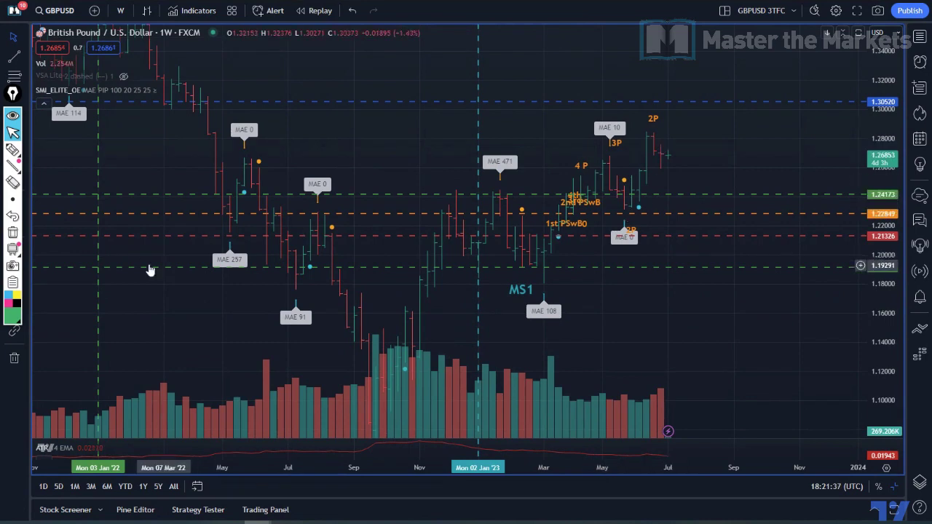
pyautogui.moveTo(558, 471); pyautogui.dragTo(451, 471)
# Mark the MAE 471 high, trace the zigzag rise from the MAE 108 low to 2P, add a handwritten note, then clear the ink
pyautogui.click(12, 149)
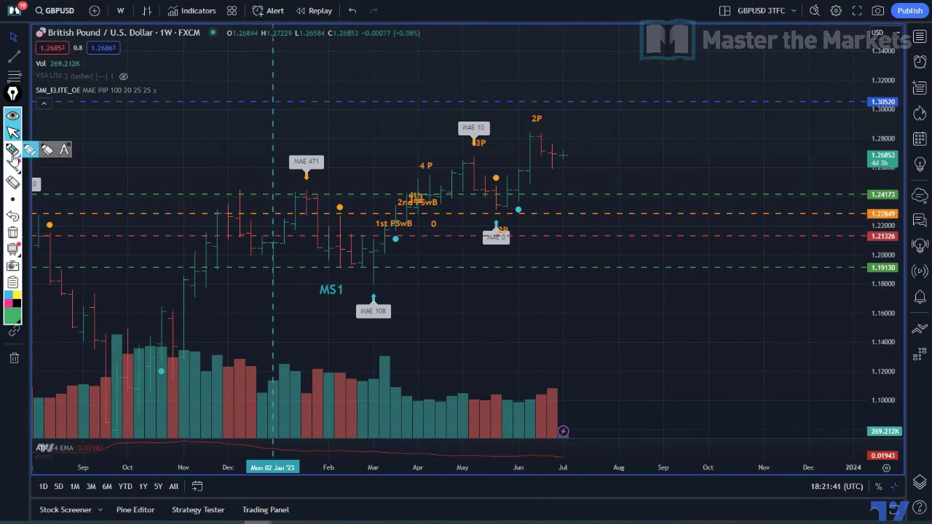
pyautogui.moveTo(294, 187); pyautogui.dragTo(312, 187)
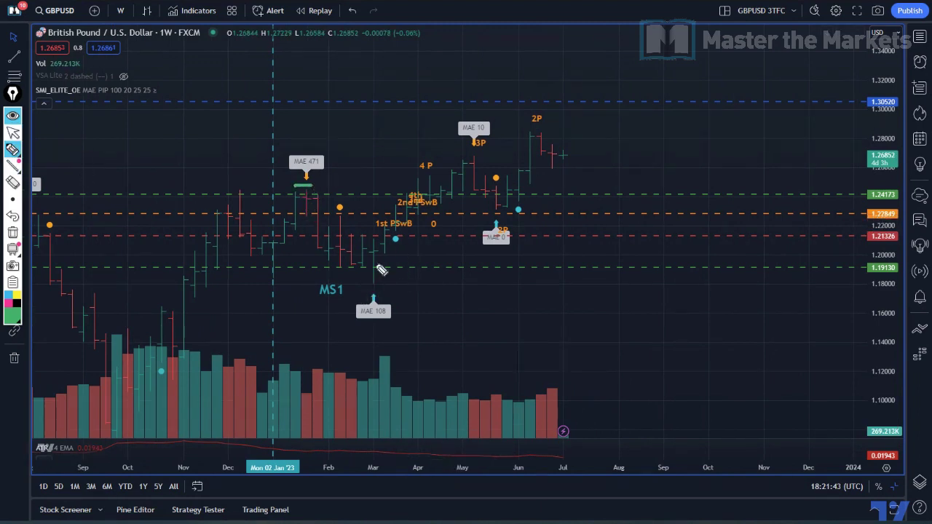
pyautogui.moveTo(366, 277)
pyautogui.mouseDown()
pyautogui.moveTo(465, 164)
pyautogui.moveTo(512, 201)
pyautogui.moveTo(541, 128)
pyautogui.mouseUp()
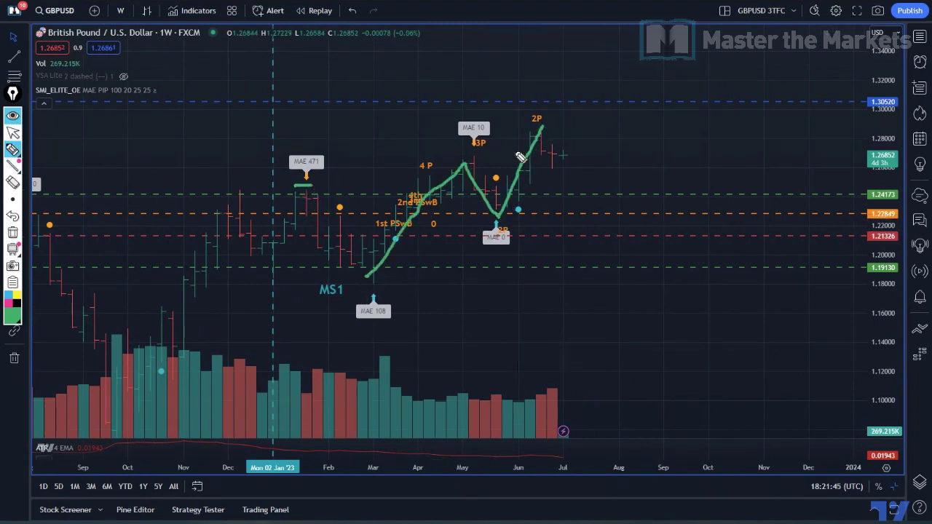
pyautogui.moveTo(429, 166); pyautogui.dragTo(509, 151)
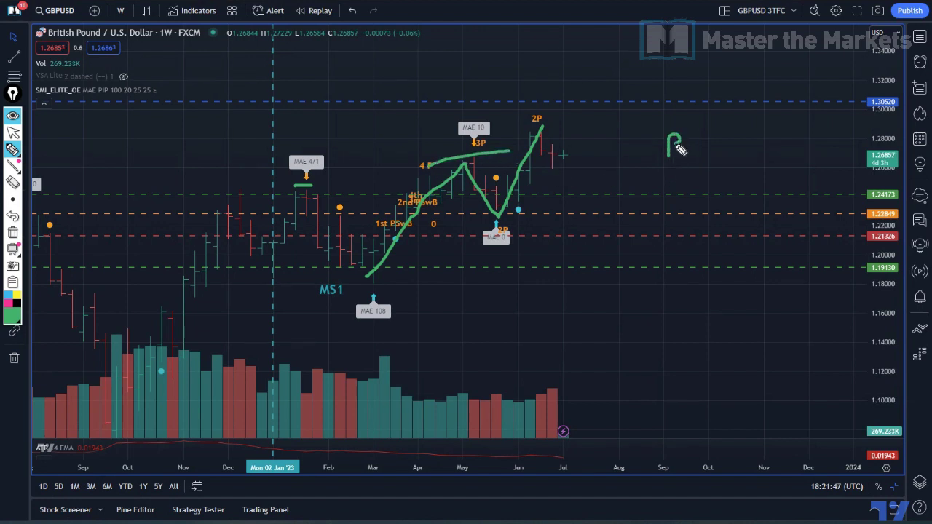
pyautogui.moveTo(518, 260)
pyautogui.mouseDown()
pyautogui.moveTo(587, 198)
pyautogui.moveTo(605, 196)
pyautogui.mouseUp()
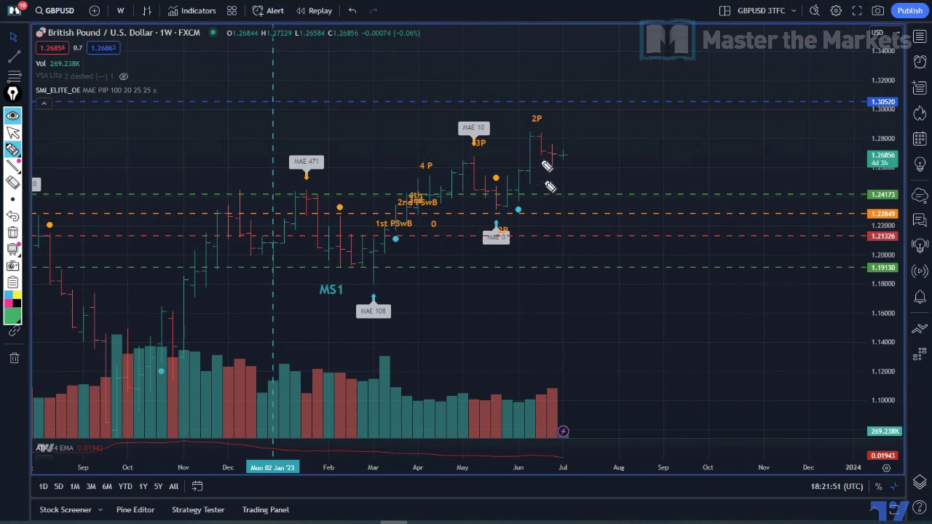
# Draw a downward arrow along the weekly decline from the 2P high, then clear the ink and leave pen mode
pyautogui.moveTo(540, 157); pyautogui.dragTo(557, 172)
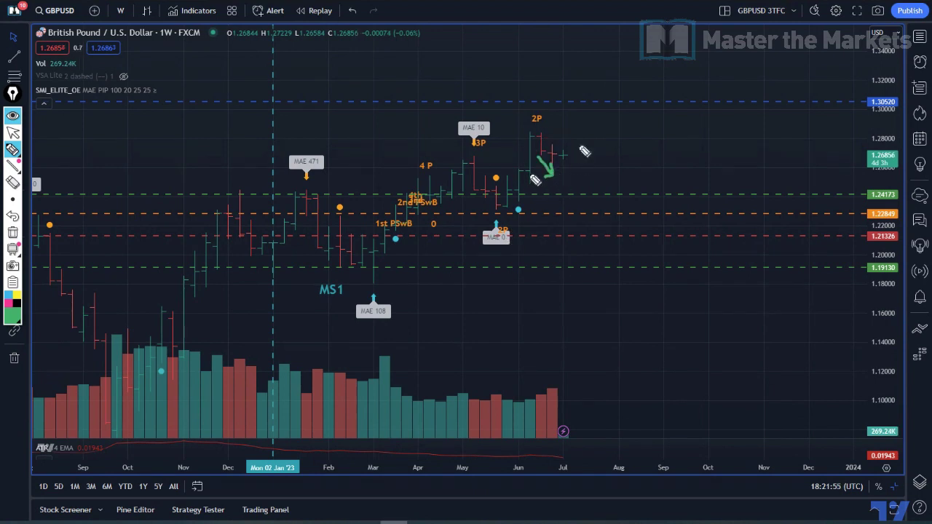
pyautogui.moveTo(537, 159)
pyautogui.mouseDown()
pyautogui.moveTo(519, 191)
pyautogui.moveTo(530, 227)
pyautogui.moveTo(593, 150)
pyautogui.moveTo(522, 170)
pyautogui.mouseUp()
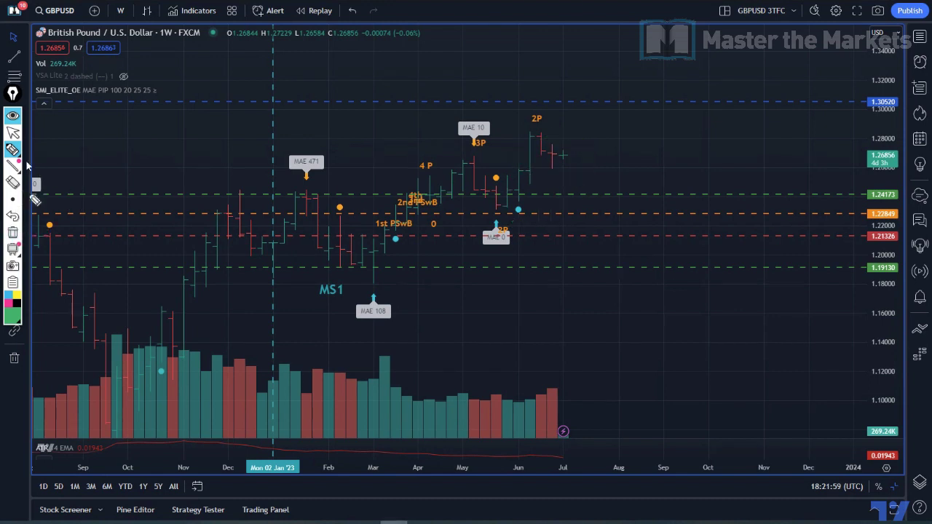
pyautogui.click(13, 132)
# View GBPUSD on the 1-day timeframe, enlarging the price scale to examine signals from the MAE 100 low through the latest bar
pyautogui.click(120, 10)
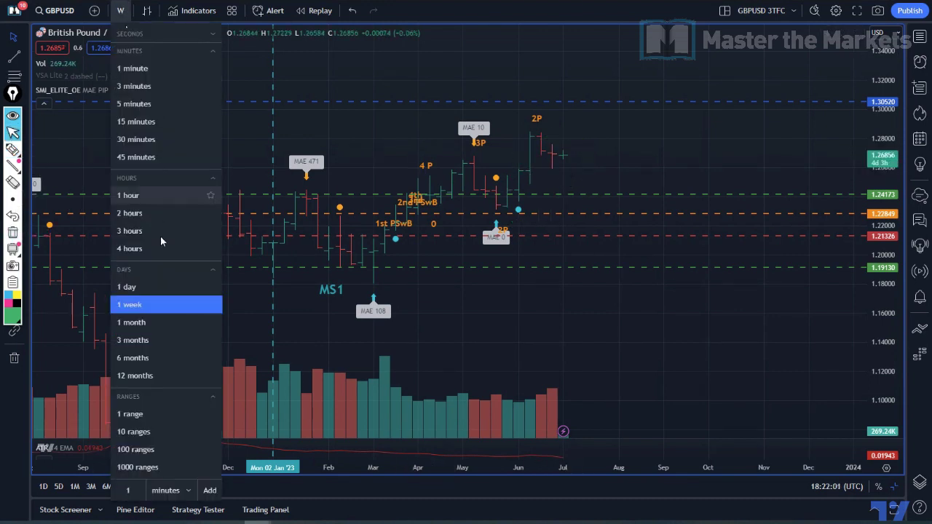
pyautogui.click(154, 288)
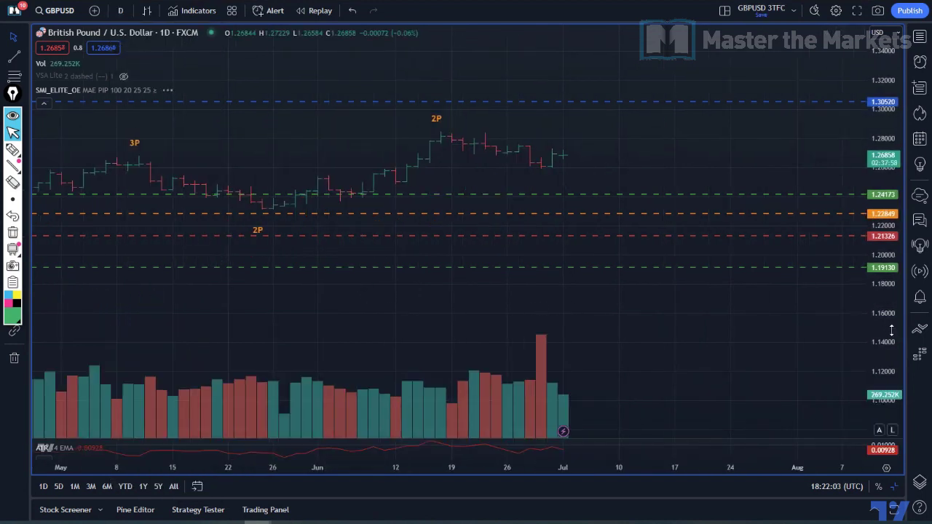
pyautogui.moveTo(887, 358); pyautogui.dragTo(857, 183)
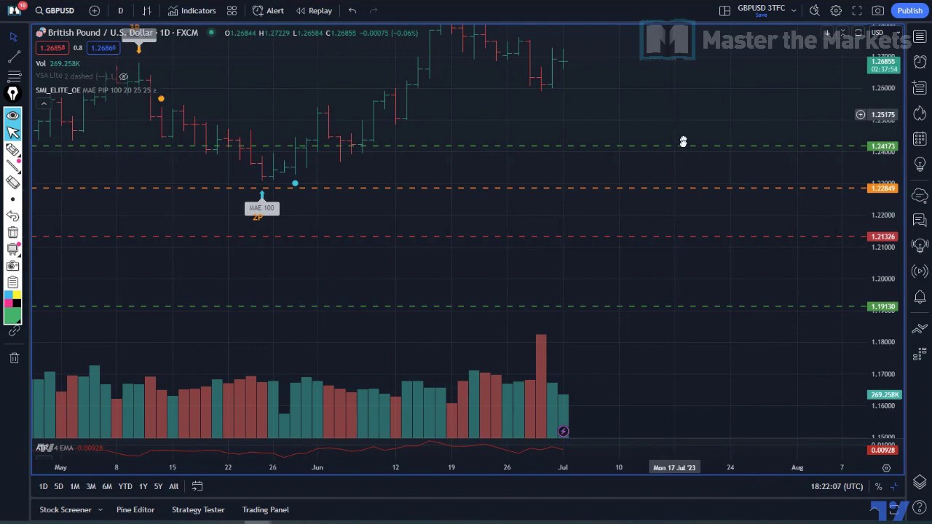
pyautogui.moveTo(682, 140); pyautogui.dragTo(522, 216)
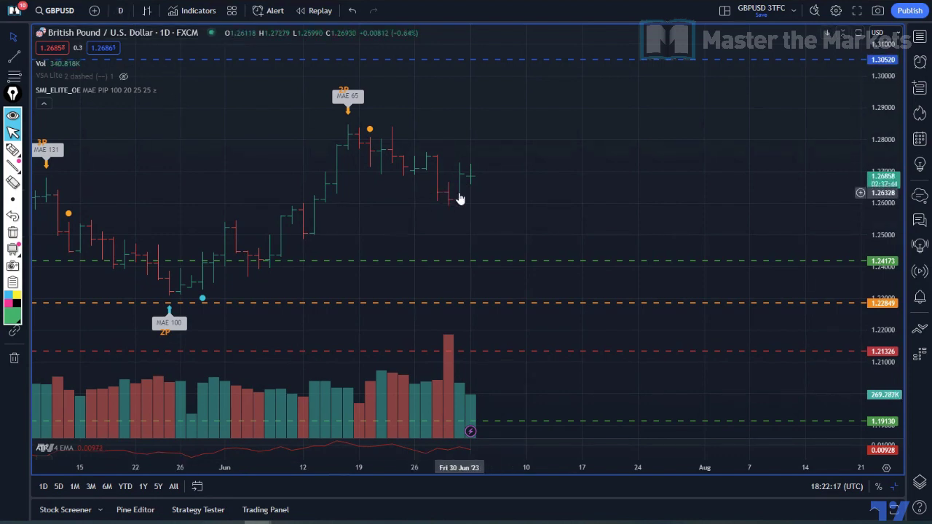
# View GBPUSD on the 4-hour timeframe, enlarging the price scale to examine the latest signals around the MAE 12 low
pyautogui.click(120, 10)
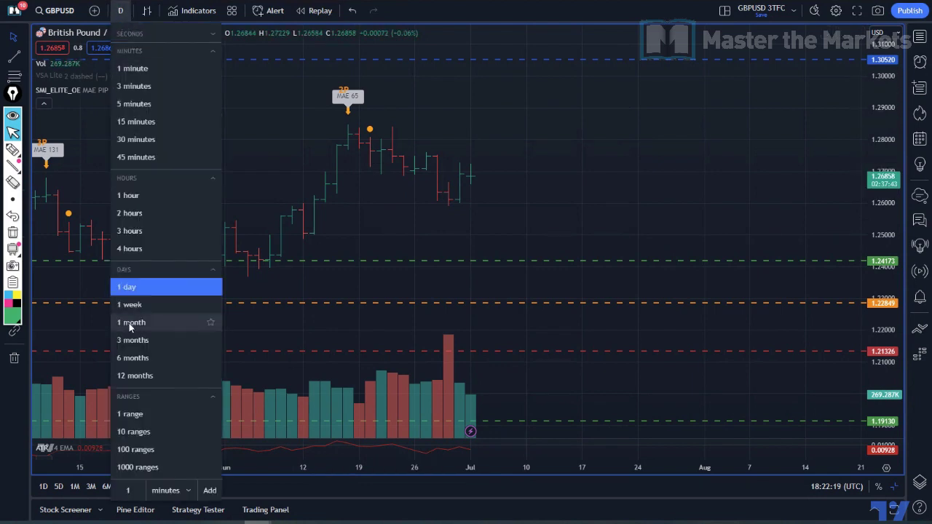
pyautogui.click(134, 249)
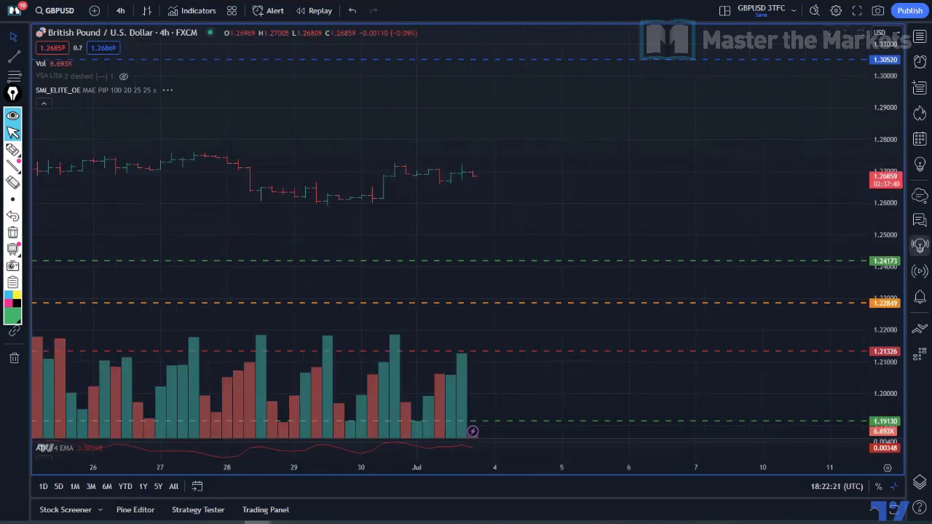
pyautogui.moveTo(858, 311); pyautogui.dragTo(863, 114)
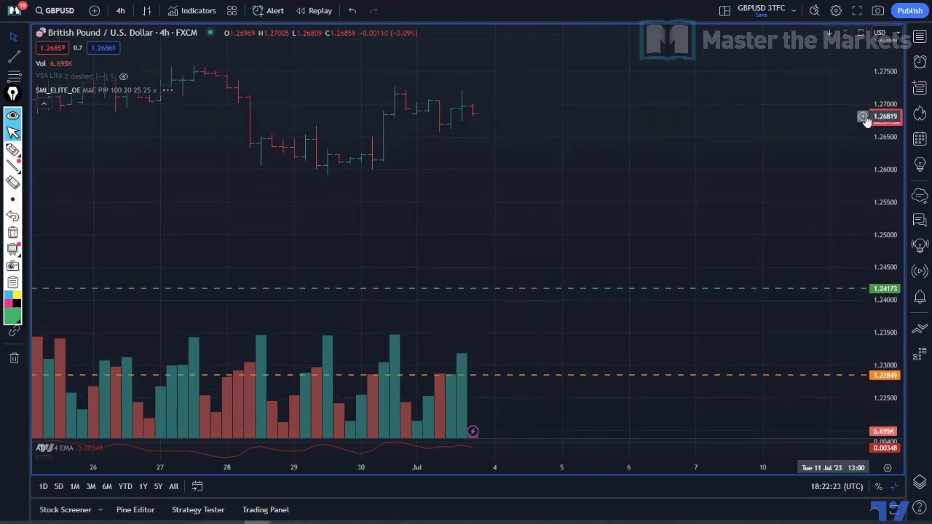
pyautogui.moveTo(429, 175); pyautogui.dragTo(425, 182)
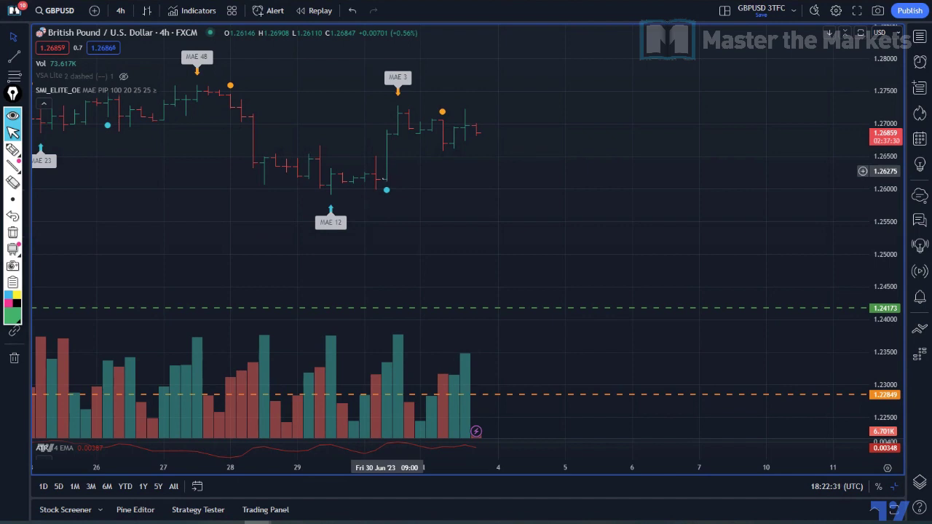
# View GBPUSD on the 1-hour timeframe and examine its earlier bars back to the MAE 11 low
pyautogui.click(120, 10)
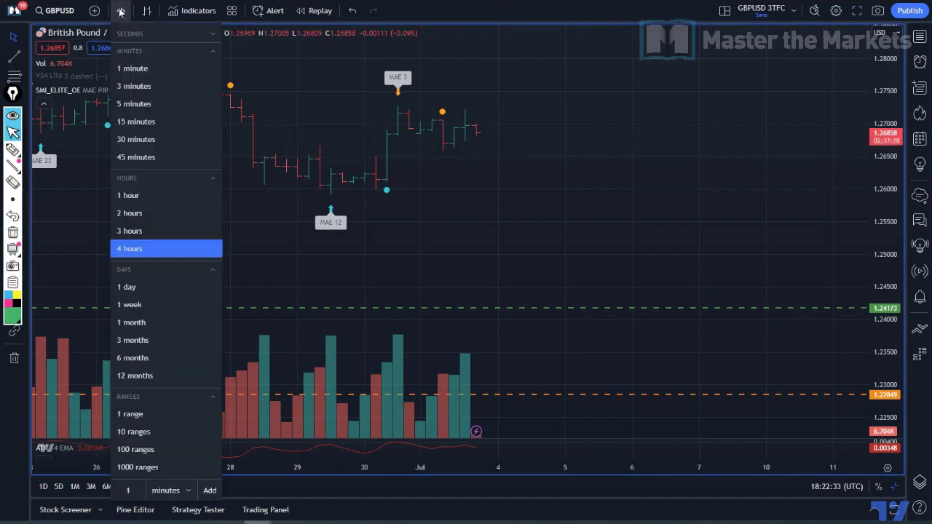
pyautogui.click(131, 196)
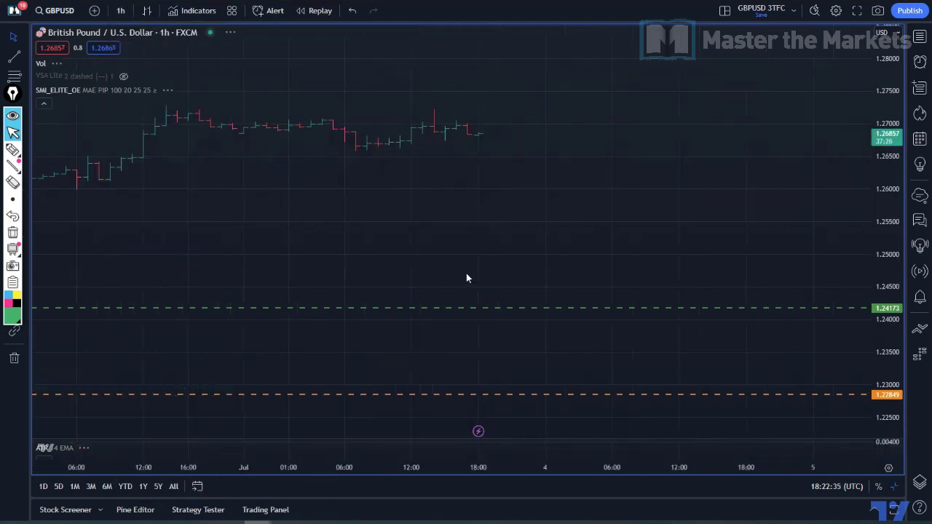
pyautogui.moveTo(291, 229); pyautogui.dragTo(509, 228)
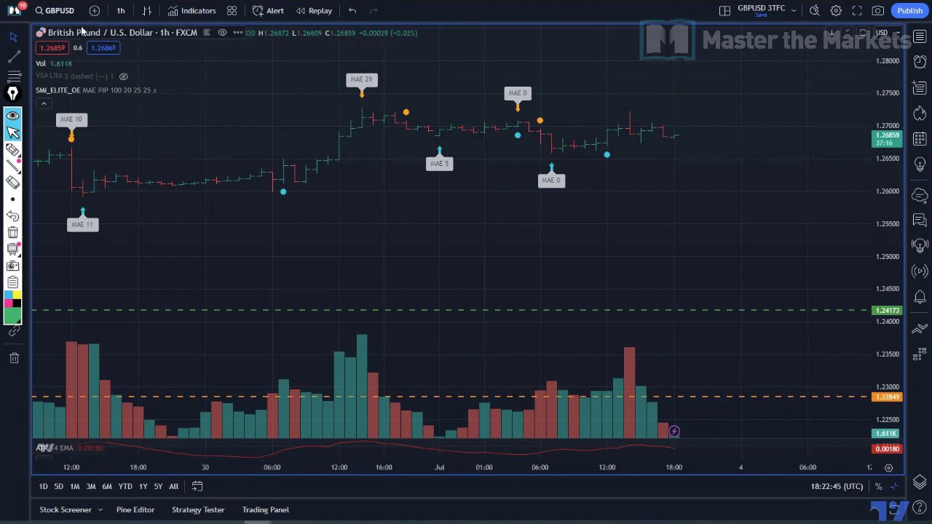
# Return the GBPUSD chart to the 1-week timeframe and compress its price scale to fit the 2P high
pyautogui.click(121, 11)
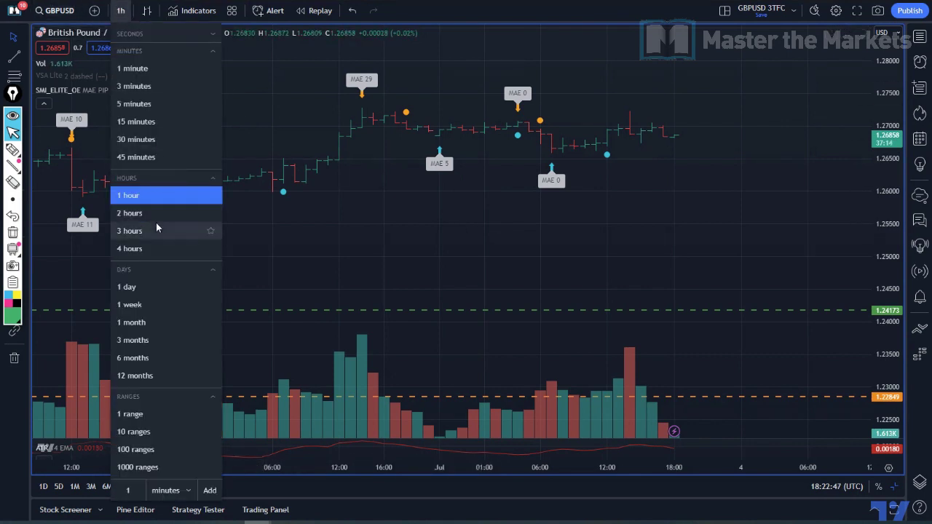
pyautogui.click(155, 306)
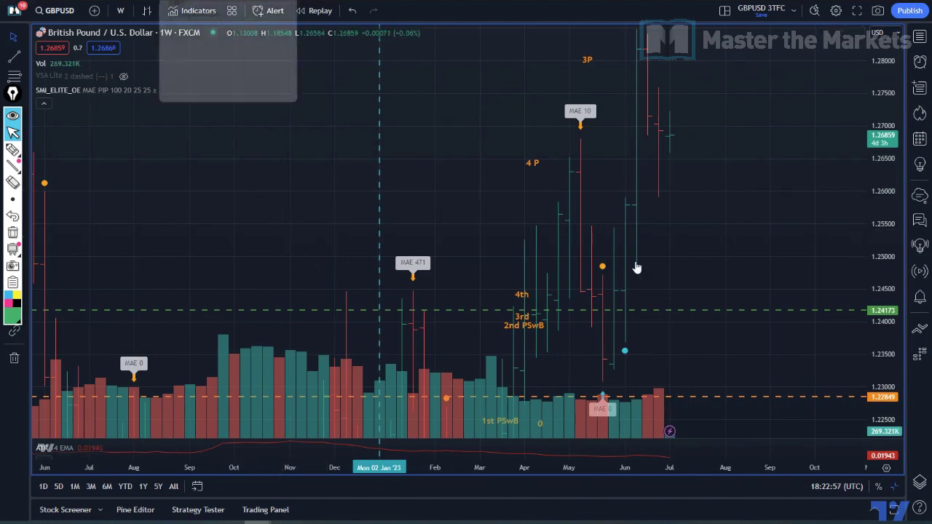
pyautogui.moveTo(885, 94); pyautogui.dragTo(883, 302)
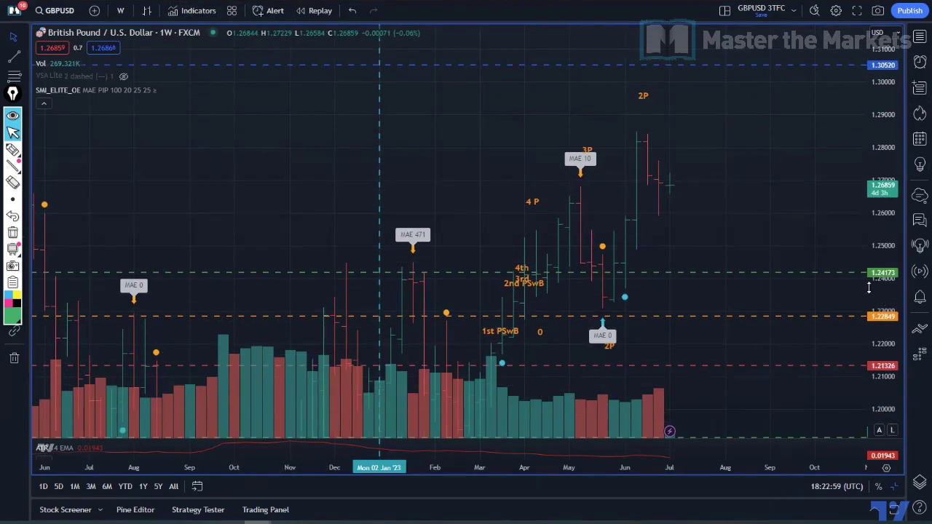
# Switch to the EURUSD layout, maximize its 1-week chart and examine the swing between the MAE 84 high and MAE 56 low
pyautogui.moveTo(699, 214); pyautogui.dragTo(422, 214)
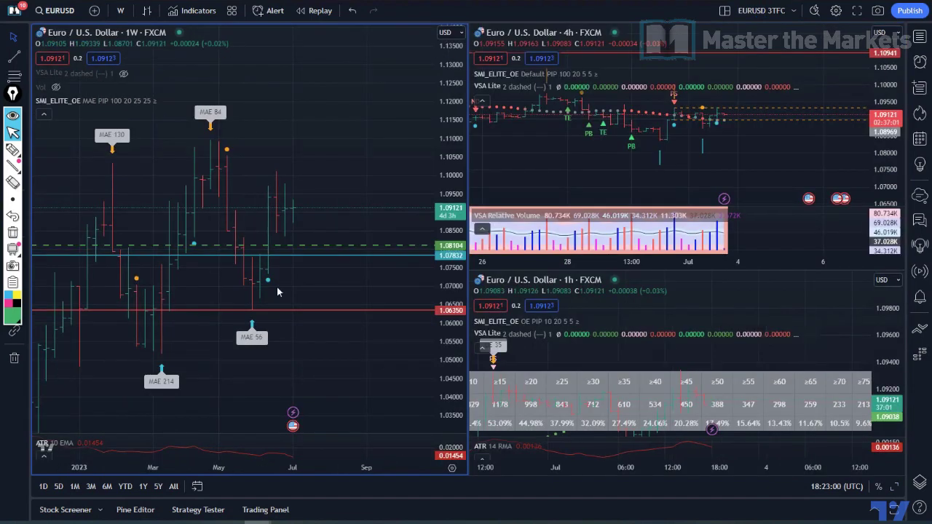
pyautogui.hotkey('alt', 'Return')
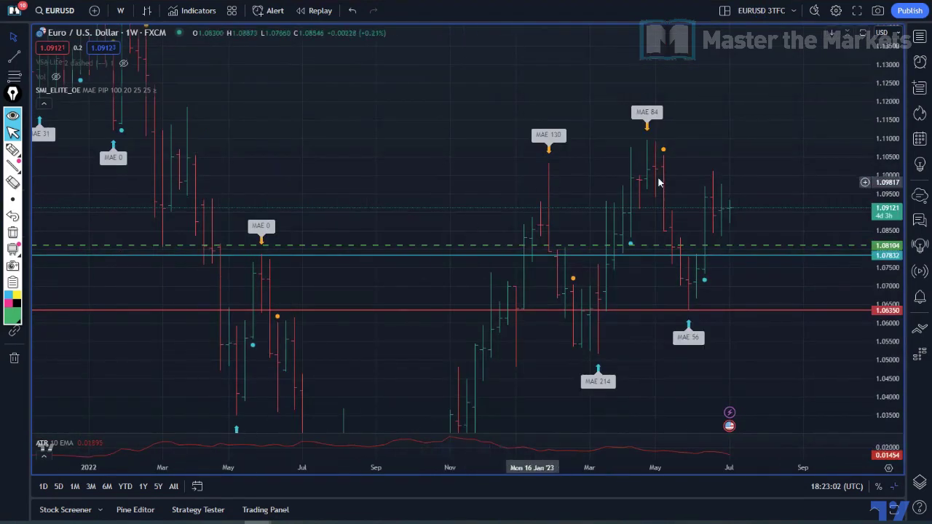
pyautogui.moveTo(753, 139); pyautogui.dragTo(634, 94)
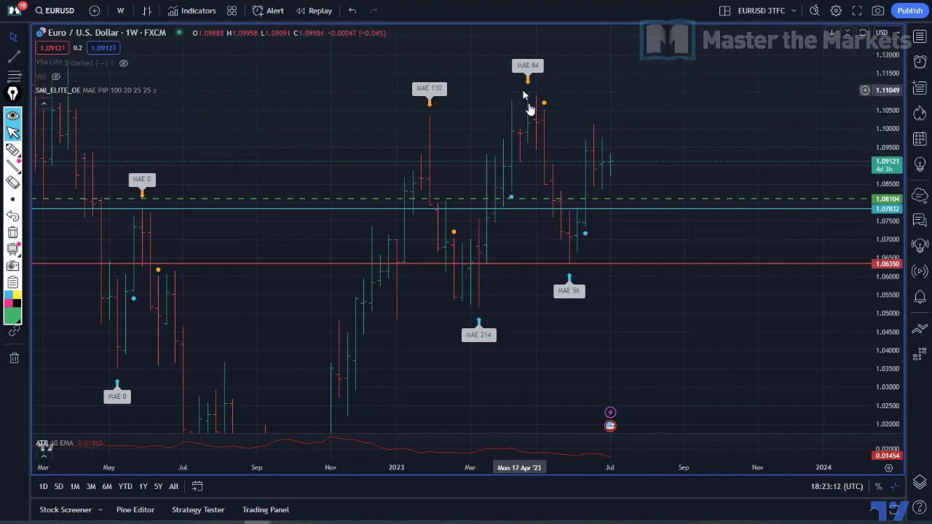
# View EURUSD on the 1-day timeframe and examine the bars from the MAE 46 low to the latest price
pyautogui.click(120, 11)
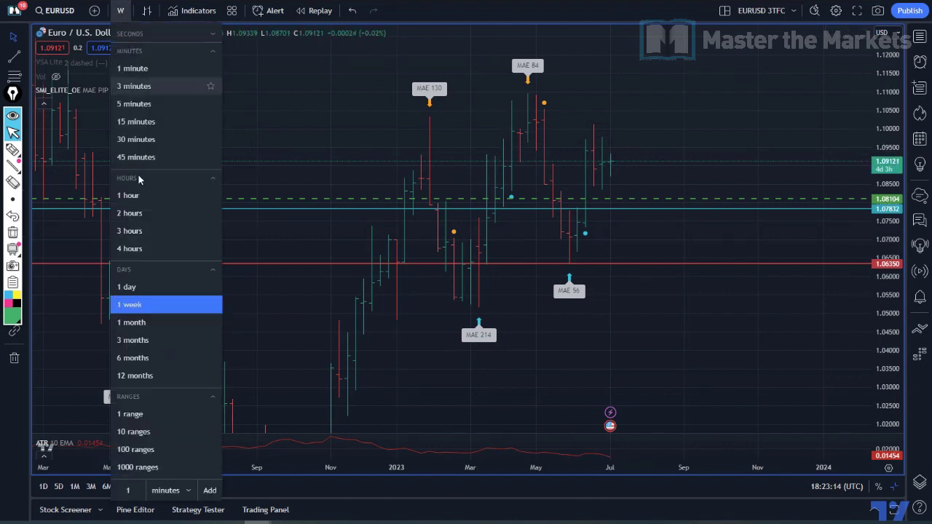
pyautogui.click(129, 287)
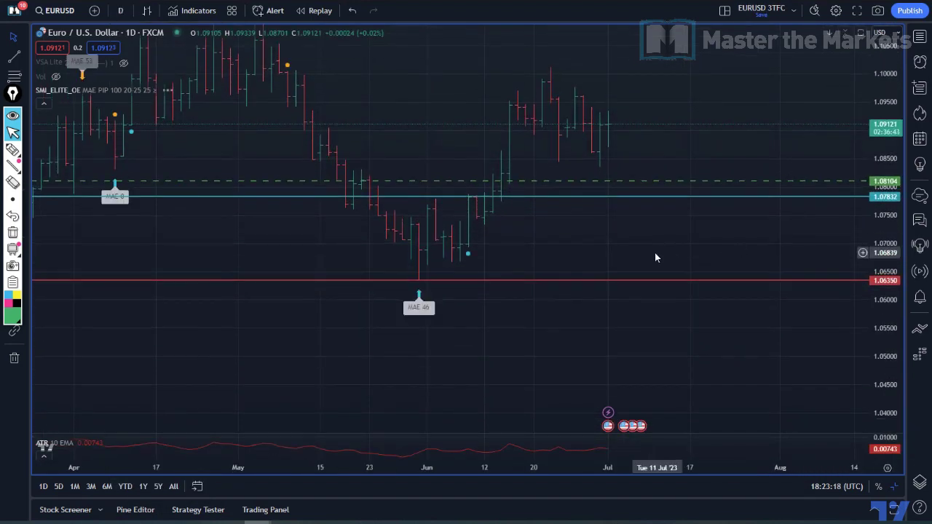
pyautogui.moveTo(652, 248); pyautogui.dragTo(620, 270)
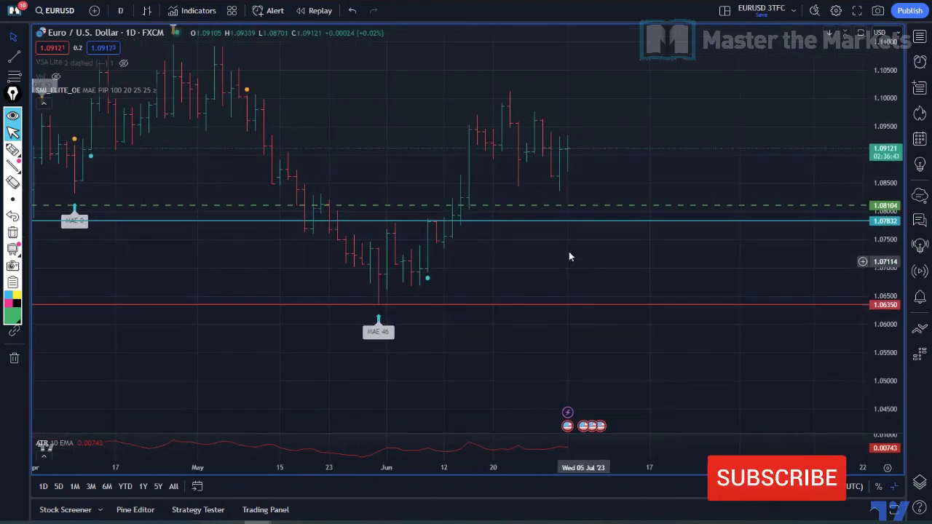
# Annotate the EURUSD daily chart with a circled signal bar, a rising arrow, pullback marks and a rebound path, then clear the drawings
pyautogui.click(13, 150)
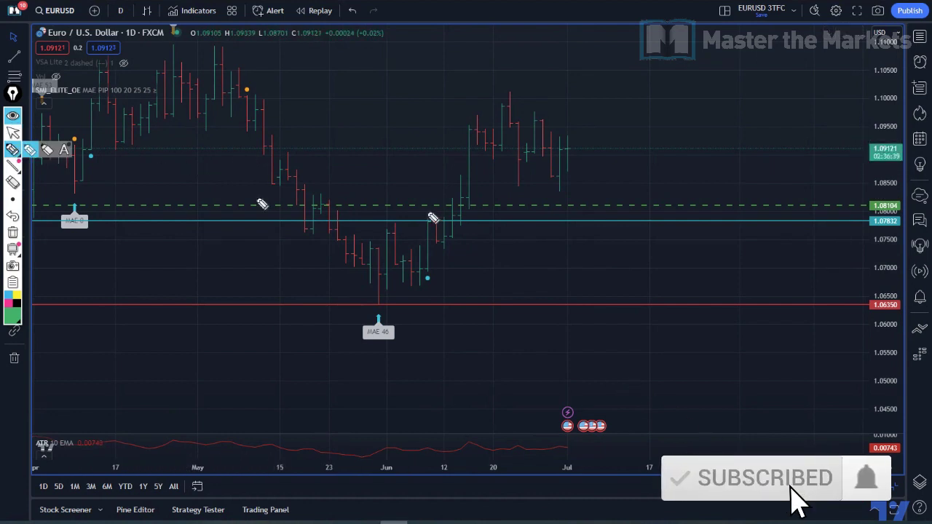
pyautogui.moveTo(428, 218)
pyautogui.mouseDown()
pyautogui.moveTo(449, 256)
pyautogui.moveTo(521, 188)
pyautogui.moveTo(535, 201)
pyautogui.mouseUp()
pyautogui.moveTo(516, 97); pyautogui.dragTo(561, 157)
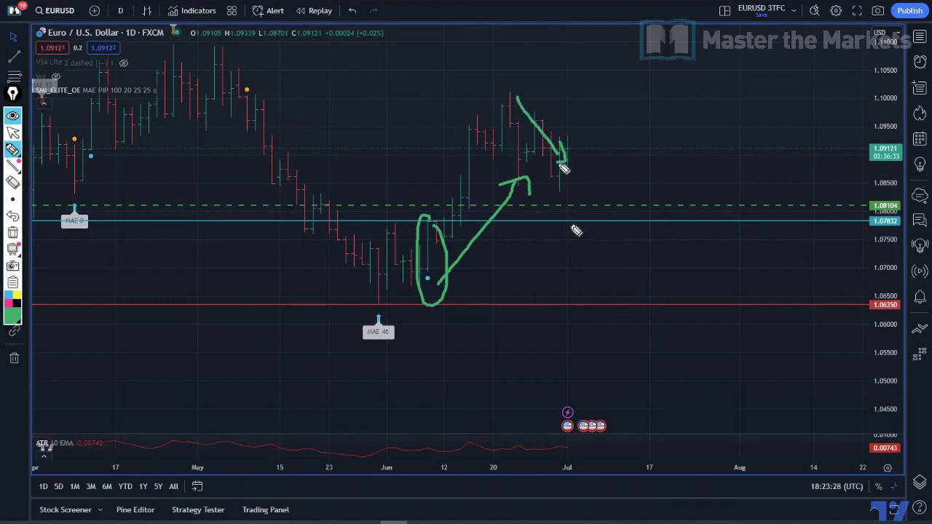
pyautogui.moveTo(570, 226); pyautogui.dragTo(638, 158)
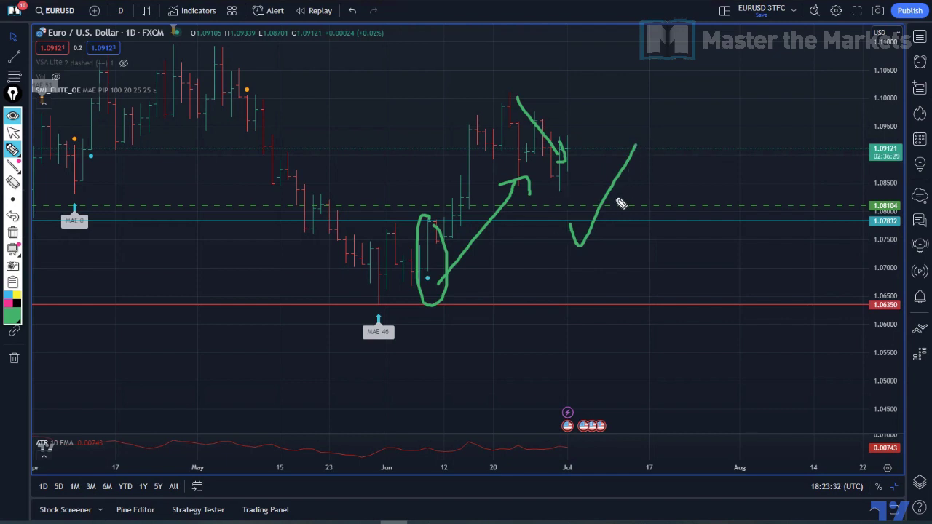
pyautogui.moveTo(454, 138); pyautogui.dragTo(466, 134)
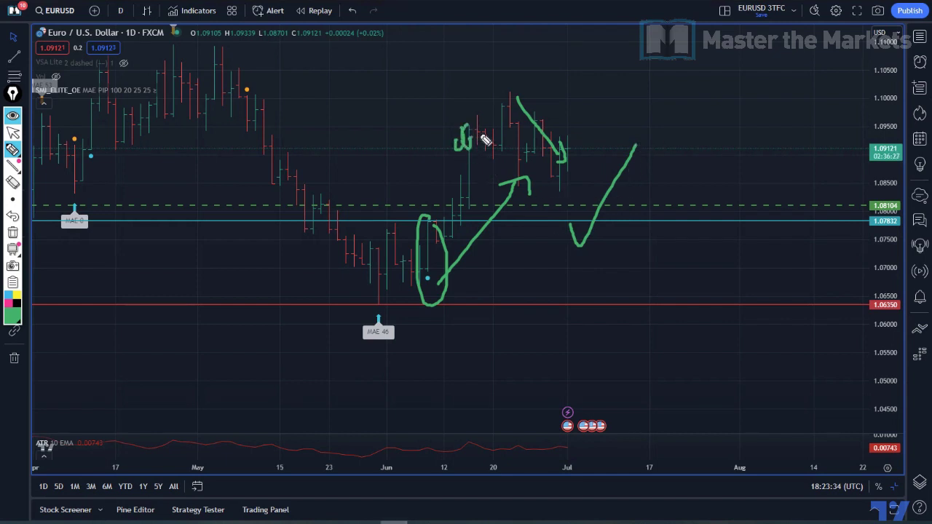
pyautogui.moveTo(495, 97); pyautogui.dragTo(491, 120)
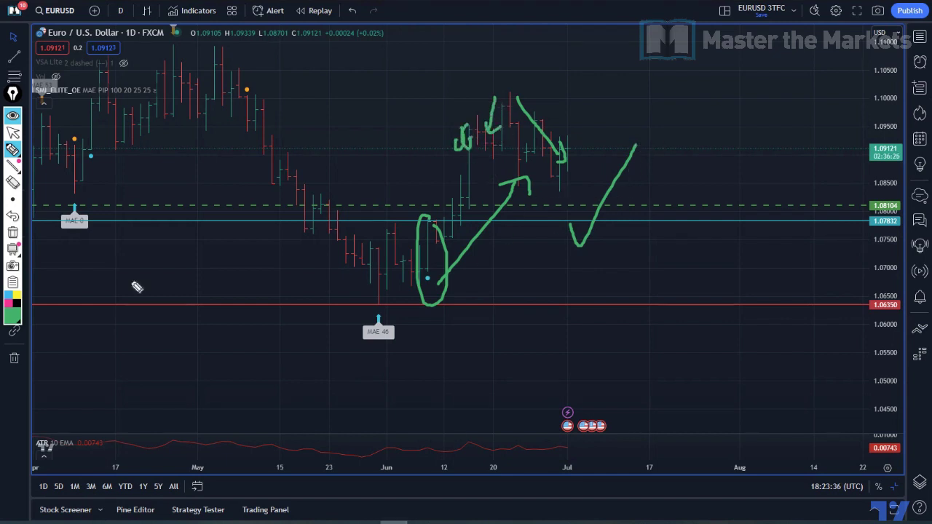
pyautogui.click(12, 232)
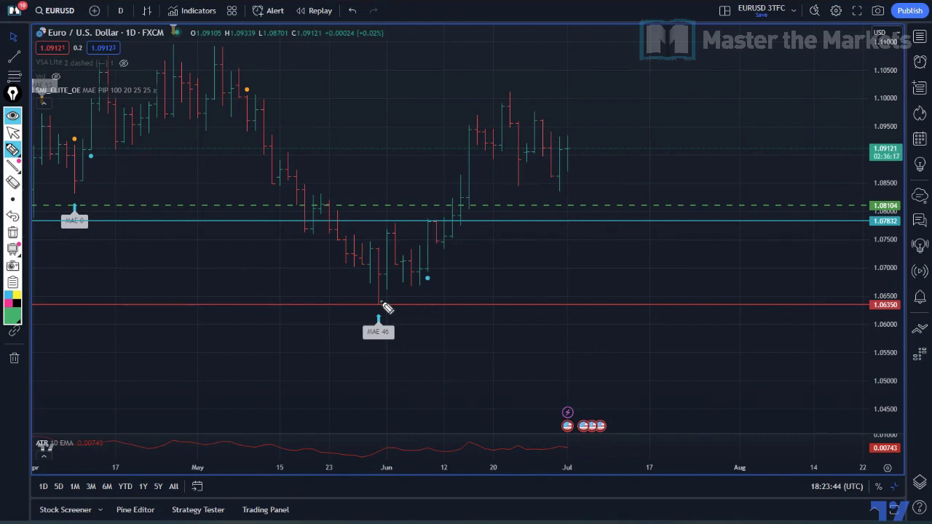
# Draw a rising line from the MAE 46 low, a rollover curve at the June high and a circle around MAE 46, then clear them
pyautogui.moveTo(381, 302)
pyautogui.mouseDown()
pyautogui.moveTo(476, 231)
pyautogui.moveTo(640, 68)
pyautogui.mouseUp()
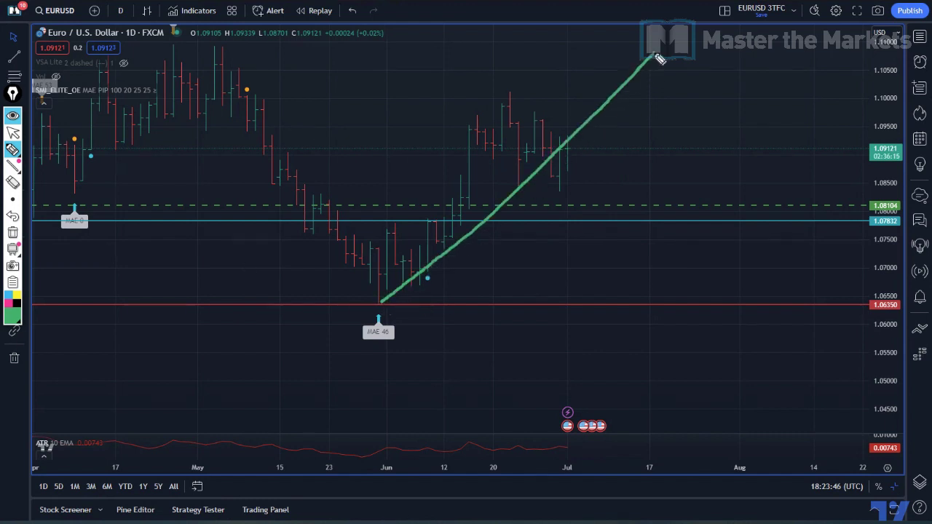
pyautogui.moveTo(506, 111)
pyautogui.mouseDown()
pyautogui.moveTo(535, 90)
pyautogui.moveTo(624, 227)
pyautogui.mouseUp()
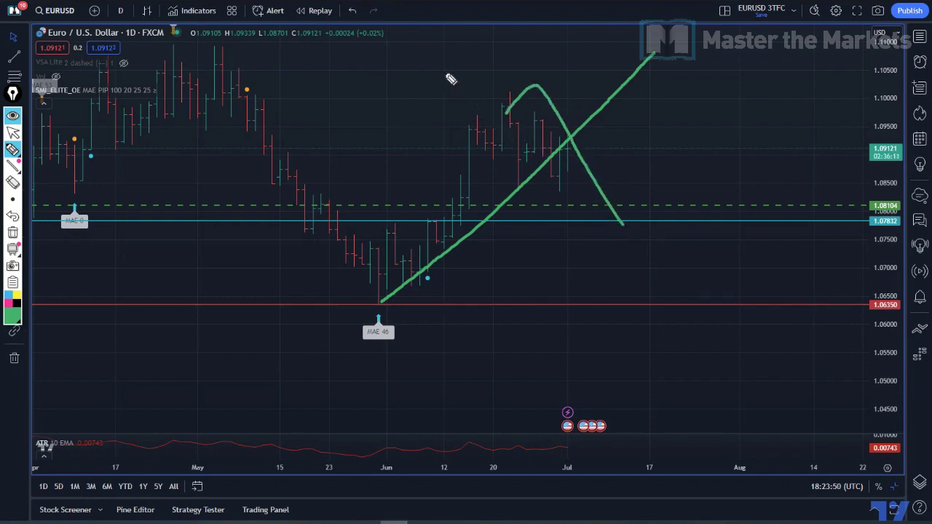
pyautogui.moveTo(400, 279); pyautogui.dragTo(408, 299)
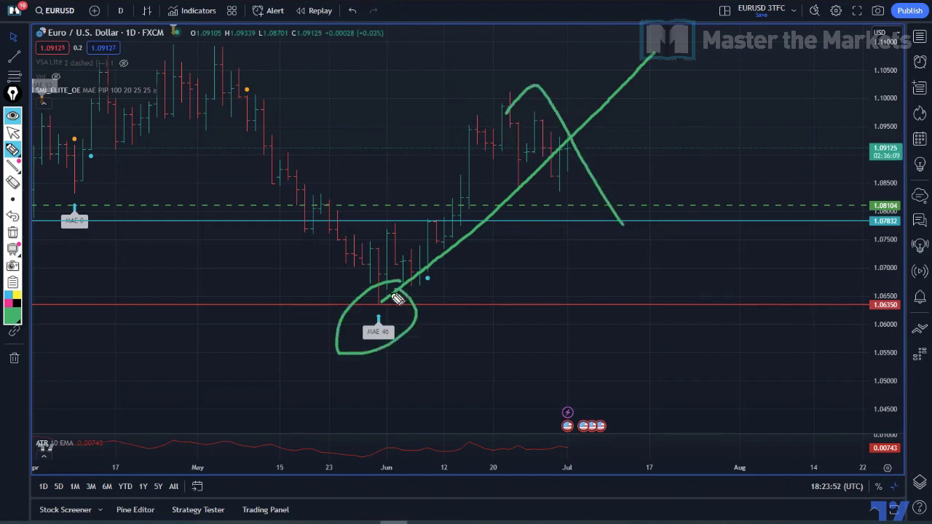
pyautogui.click(13, 233)
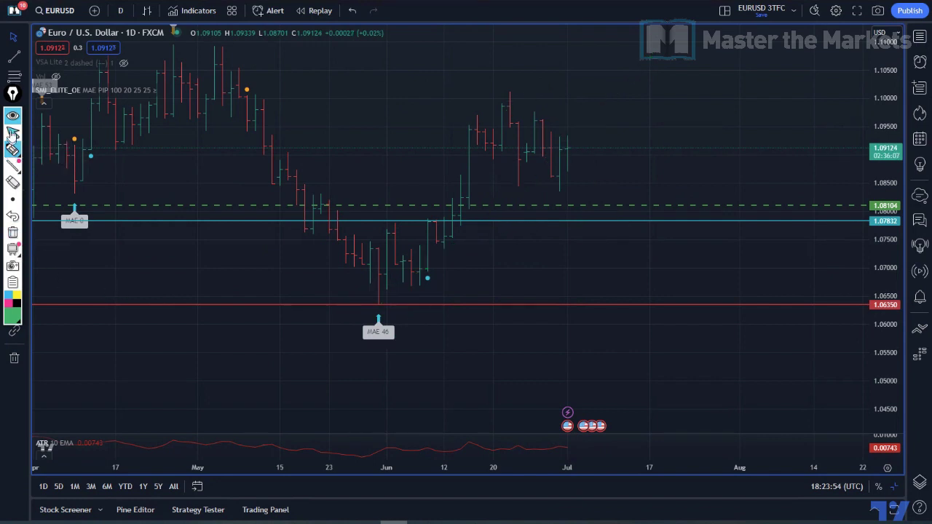
# Leave the pen tool and return the EURUSD chart to the 1-week timeframe
pyautogui.click(12, 131)
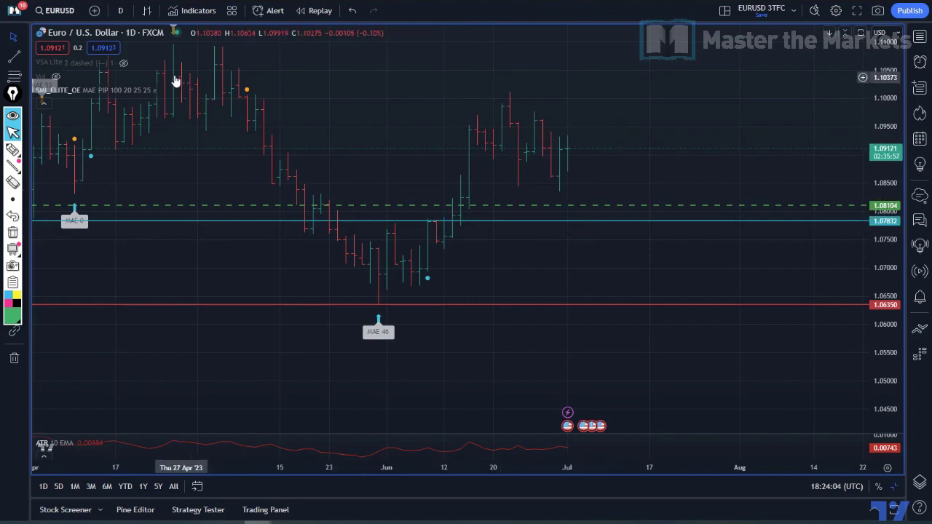
pyautogui.click(120, 11)
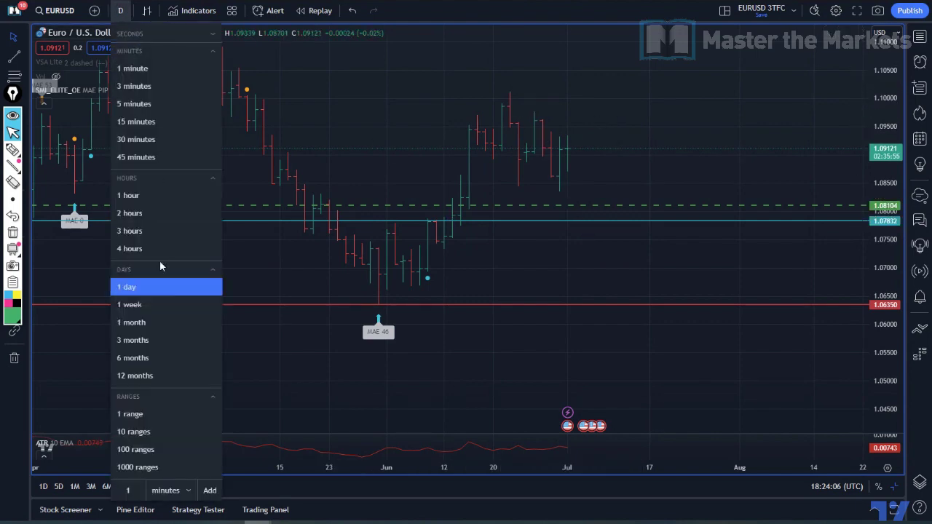
pyautogui.click(130, 304)
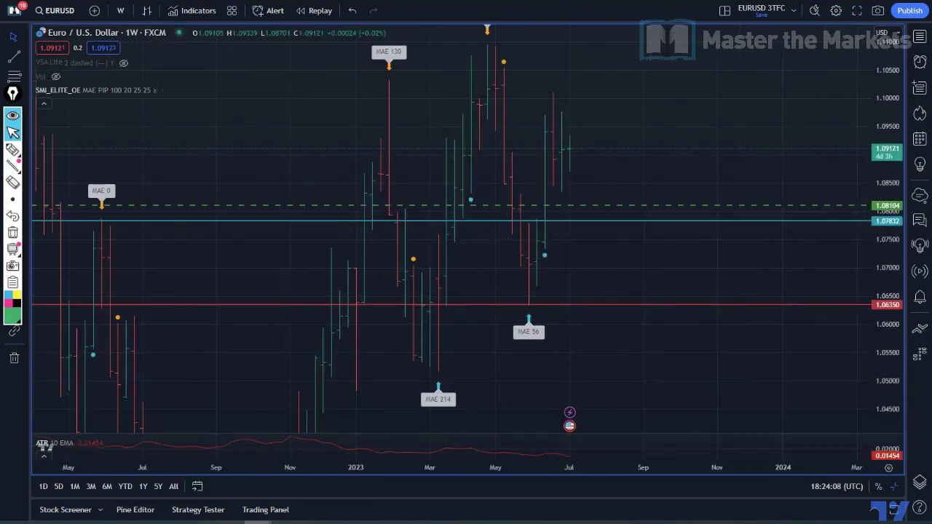
# Switch to the AUDUSD layout, maximize its 1-week chart and examine the swings from the MAE 111 low through the latest bar
pyautogui.hotkey('ctrl', 'Tab')
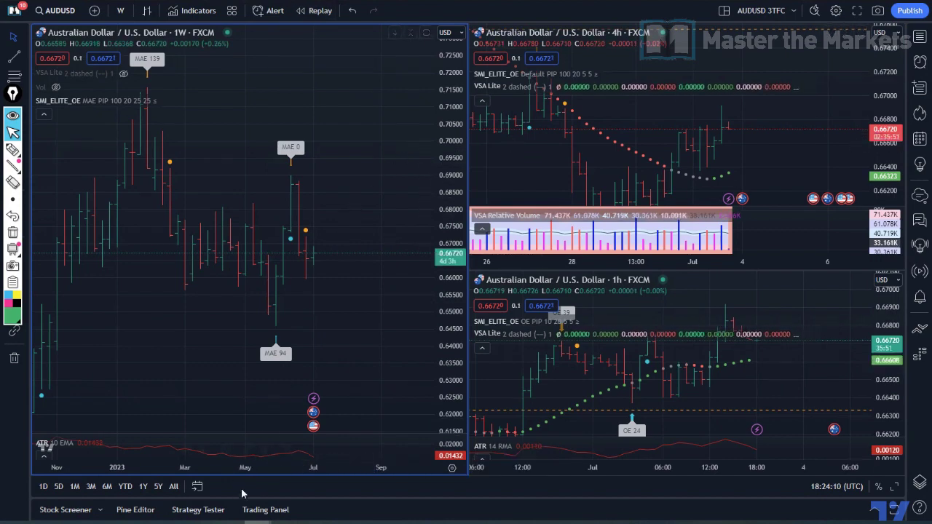
pyautogui.hotkey('alt', 'Return')
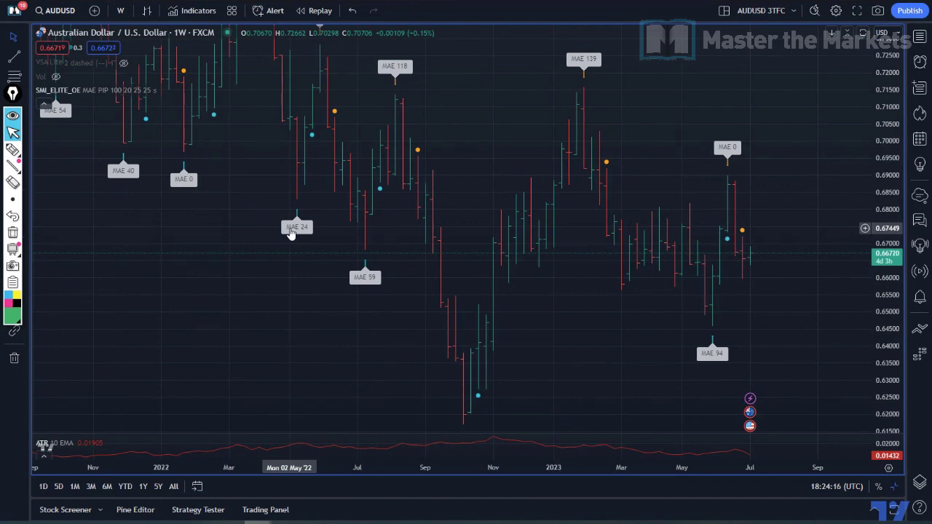
pyautogui.hscroll(5, 866, 201)
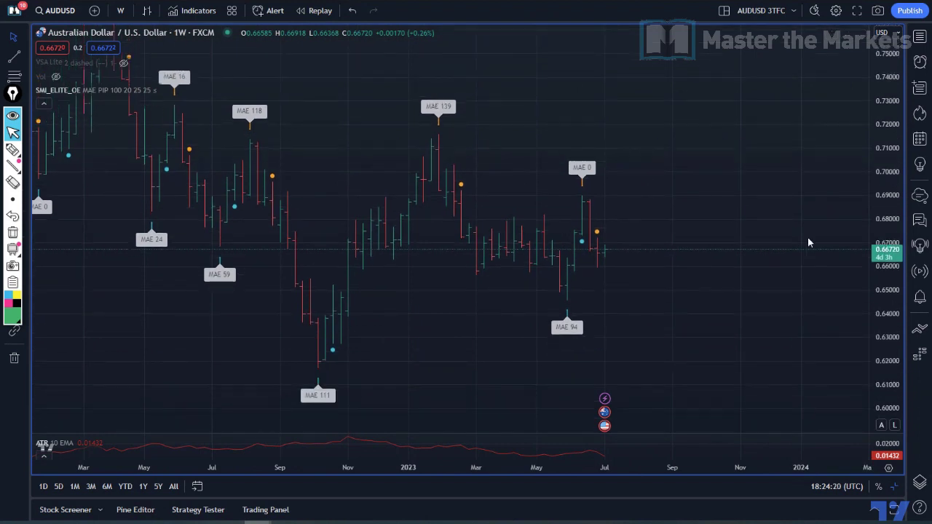
pyautogui.hscroll(1, 651, 203)
pyautogui.moveTo(651, 202); pyautogui.dragTo(624, 187)
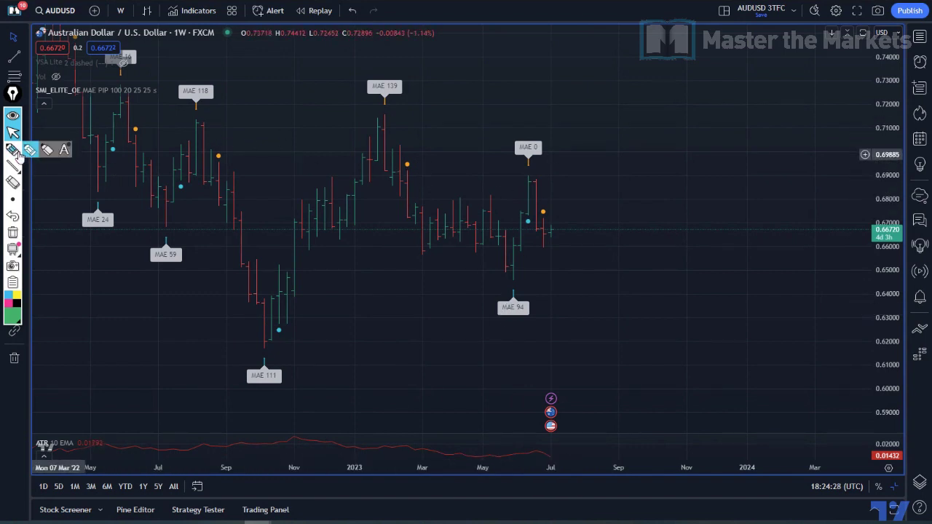
# Sketch AUDUSD's rise from the MAE 94 low, its turn down and a labelled zone around the MAE 0 high, then clear the drawings
pyautogui.click(12, 149)
pyautogui.moveTo(509, 283)
pyautogui.mouseDown()
pyautogui.moveTo(539, 175)
pyautogui.moveTo(581, 185)
pyautogui.moveTo(665, 175)
pyautogui.moveTo(647, 188)
pyautogui.mouseUp()
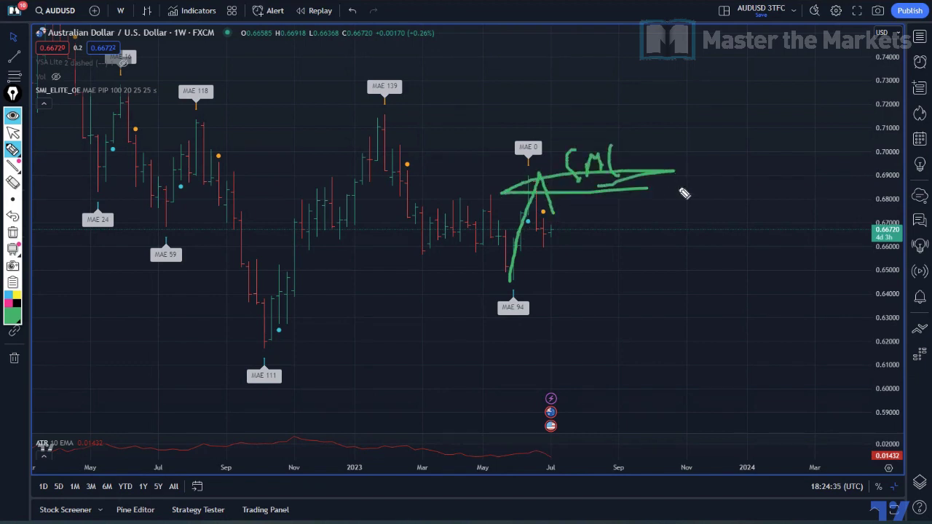
pyautogui.click(13, 233)
pyautogui.click(13, 132)
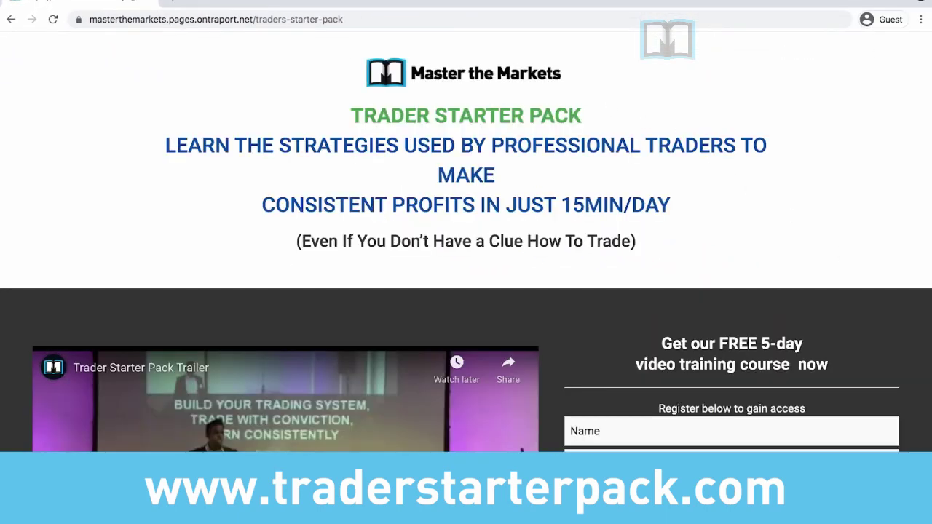
pyautogui.scroll(-4, 466, 291)
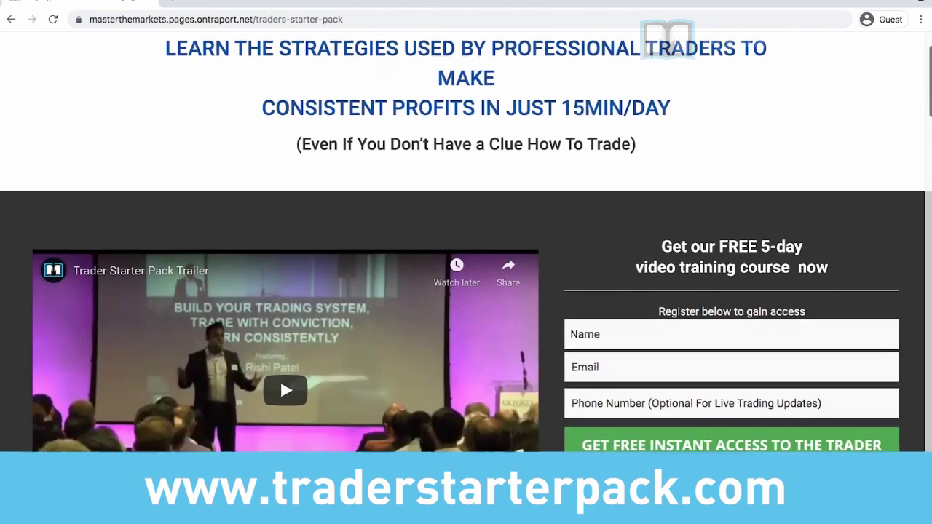
pyautogui.scroll(-1, 393, 333)
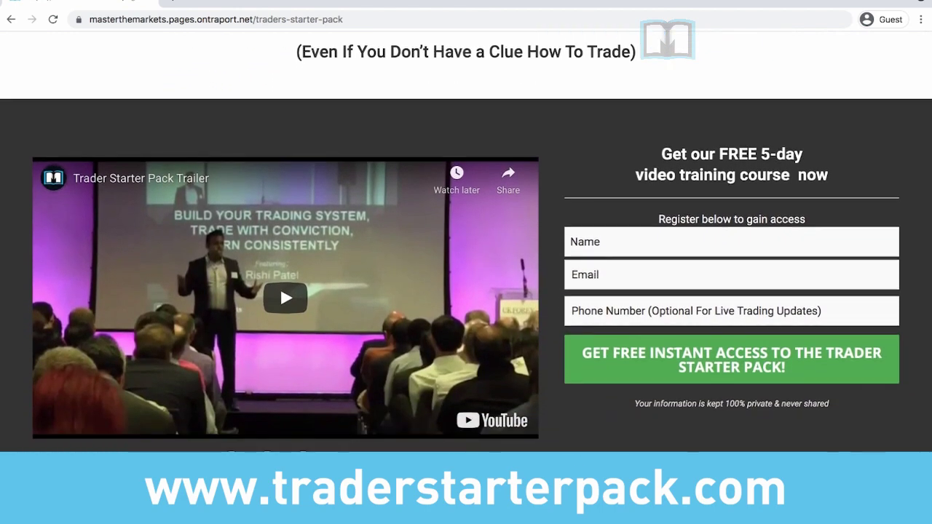
pyautogui.click(287, 298)
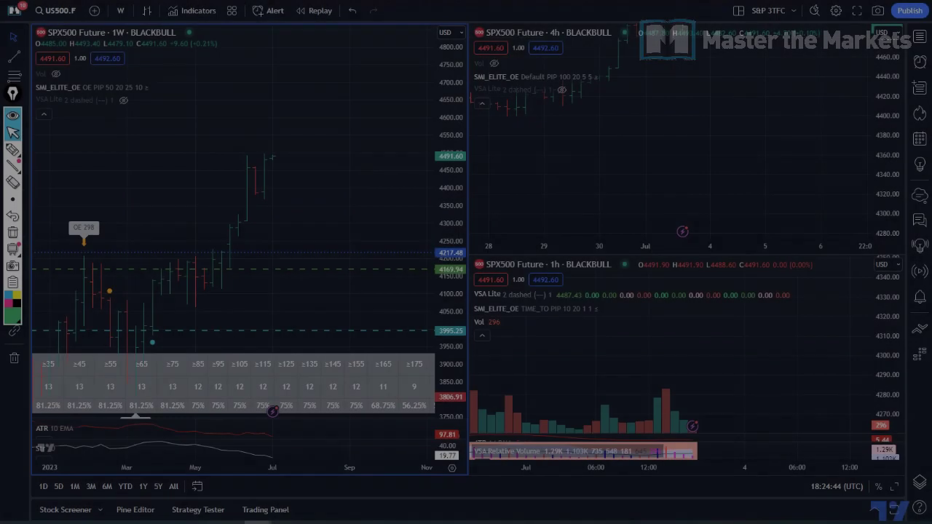
# Maximize the 1-week US500.F chart and examine the trend from the OE 167 low to the latest bars
pyautogui.click(365, 142)
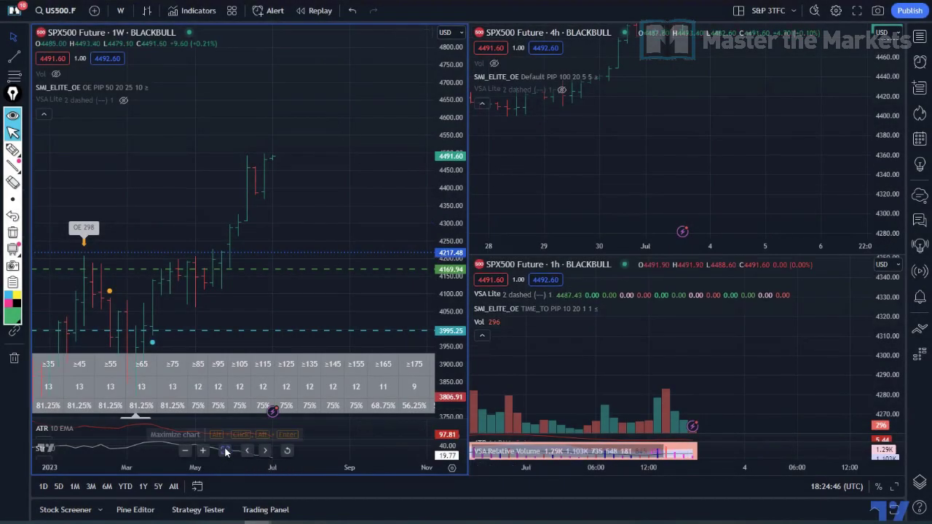
pyautogui.click(224, 447)
pyautogui.moveTo(591, 142); pyautogui.dragTo(420, 130)
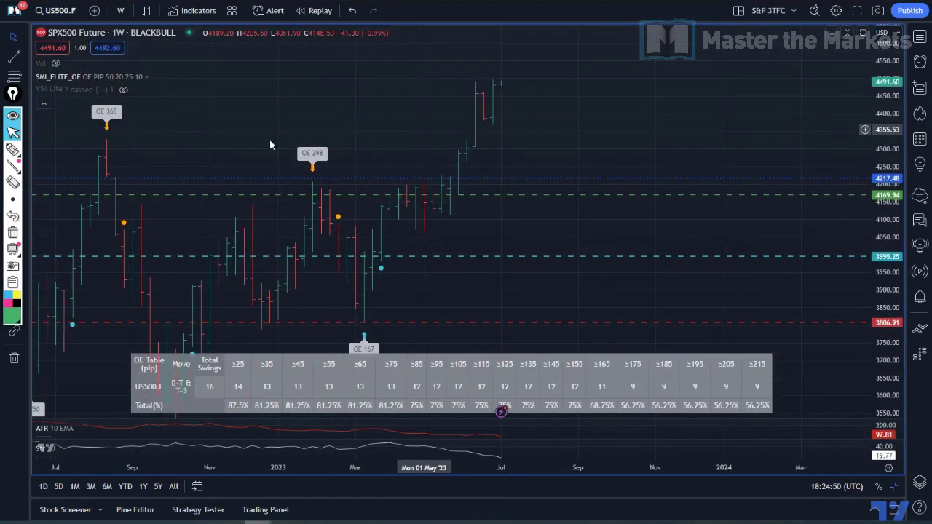
# Draw a rising arrow from the US500.F OE 167 low, underline the label "p1", and circle the April–May bars and the June rally
pyautogui.click(21, 154)
pyautogui.moveTo(371, 318)
pyautogui.mouseDown()
pyautogui.moveTo(517, 109)
pyautogui.moveTo(535, 169)
pyautogui.moveTo(610, 179)
pyautogui.mouseUp()
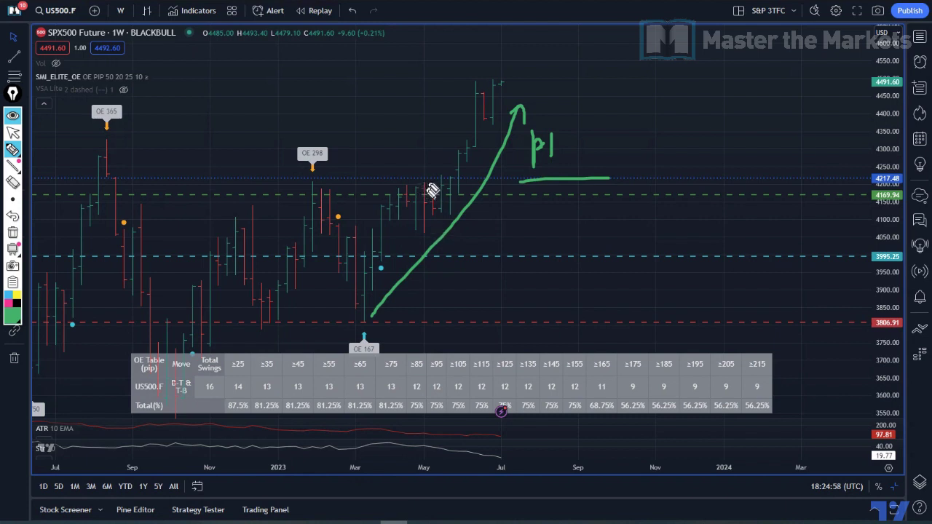
pyautogui.moveTo(420, 178)
pyautogui.mouseDown()
pyautogui.moveTo(408, 243)
pyautogui.moveTo(421, 177)
pyautogui.moveTo(461, 213)
pyautogui.mouseUp()
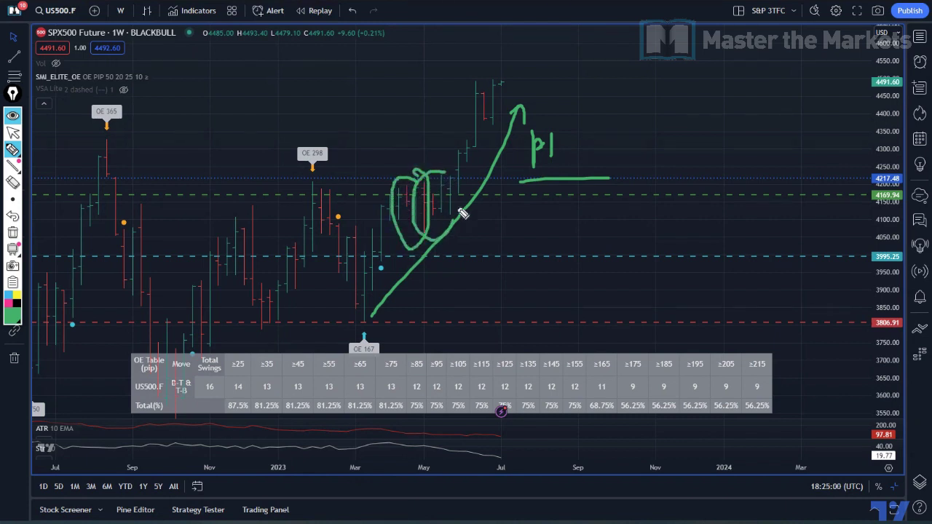
pyautogui.moveTo(495, 85)
pyautogui.mouseDown()
pyautogui.moveTo(487, 134)
pyautogui.moveTo(490, 93)
pyautogui.mouseUp()
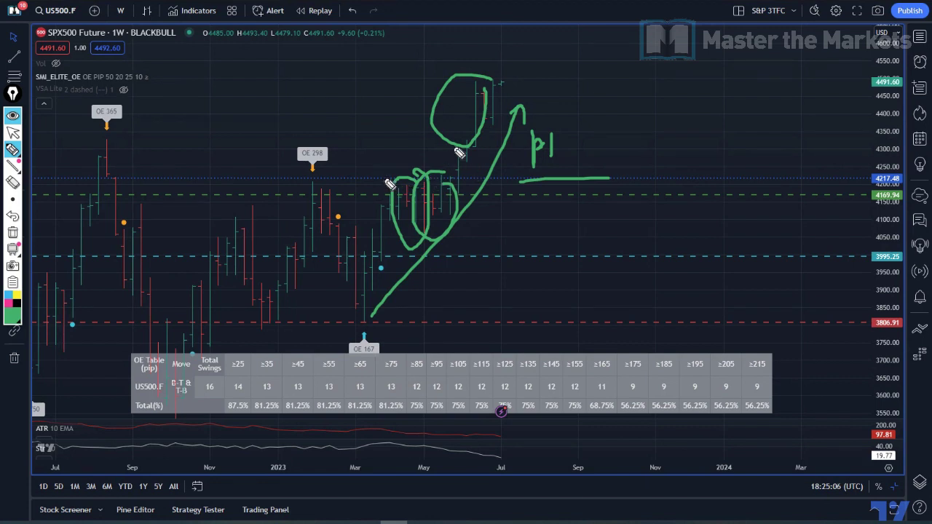
# Draw an upward continuation arrow through the latest US500.F bars and a second line from the OE 167 low with a downturn at the top
pyautogui.moveTo(480, 133); pyautogui.dragTo(506, 98)
pyautogui.moveTo(518, 52); pyautogui.dragTo(537, 65)
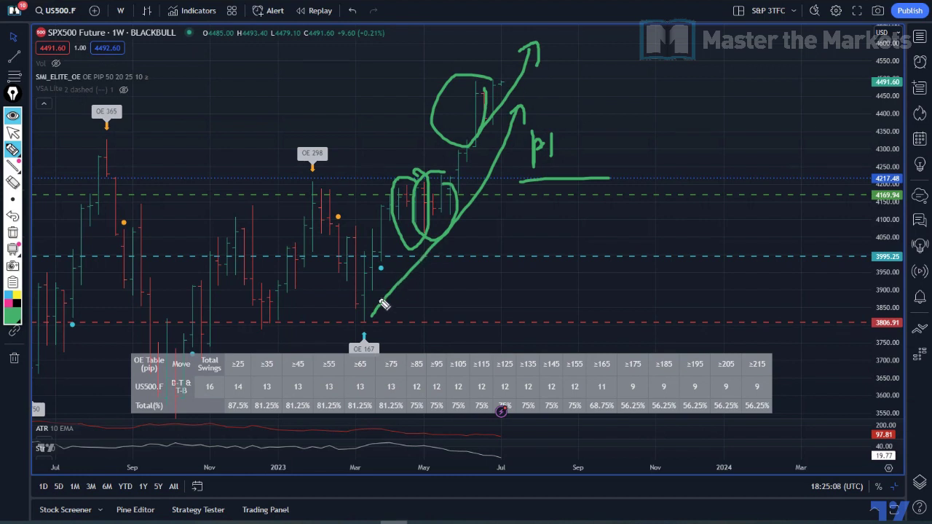
pyautogui.moveTo(380, 302)
pyautogui.mouseDown()
pyautogui.moveTo(515, 99)
pyautogui.moveTo(523, 105)
pyautogui.moveTo(524, 52)
pyautogui.mouseUp()
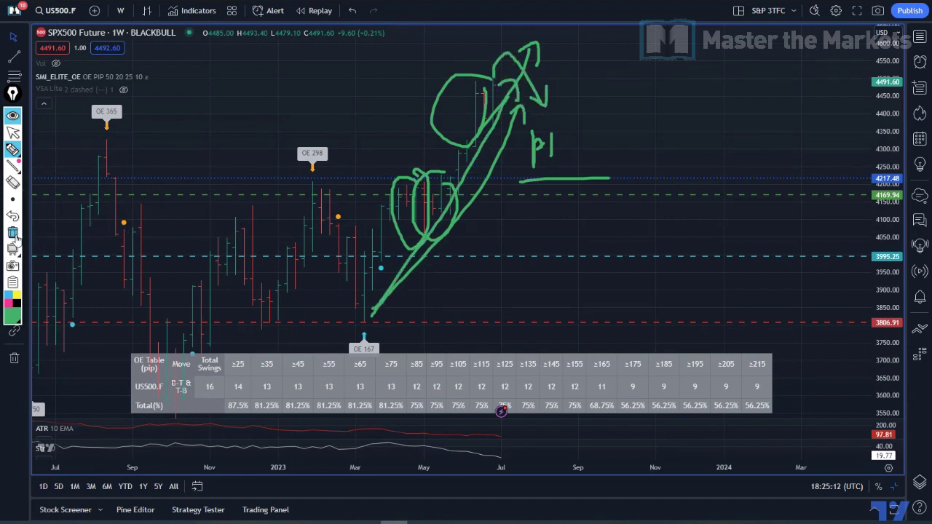
# Clear the US500.F drawings and view the 1-day chart before returning to the 1-week timeframe
pyautogui.click(14, 233)
pyautogui.click(12, 132)
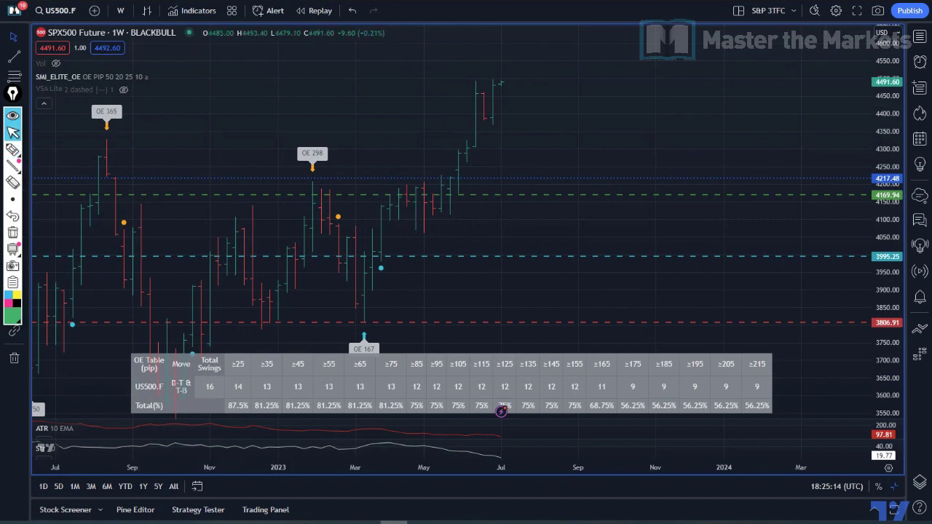
pyautogui.click(120, 10)
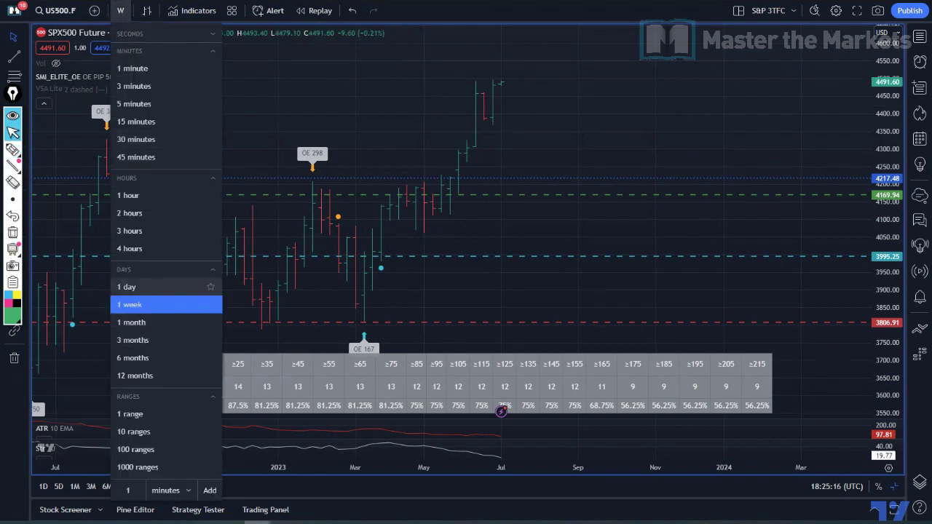
pyautogui.click(145, 286)
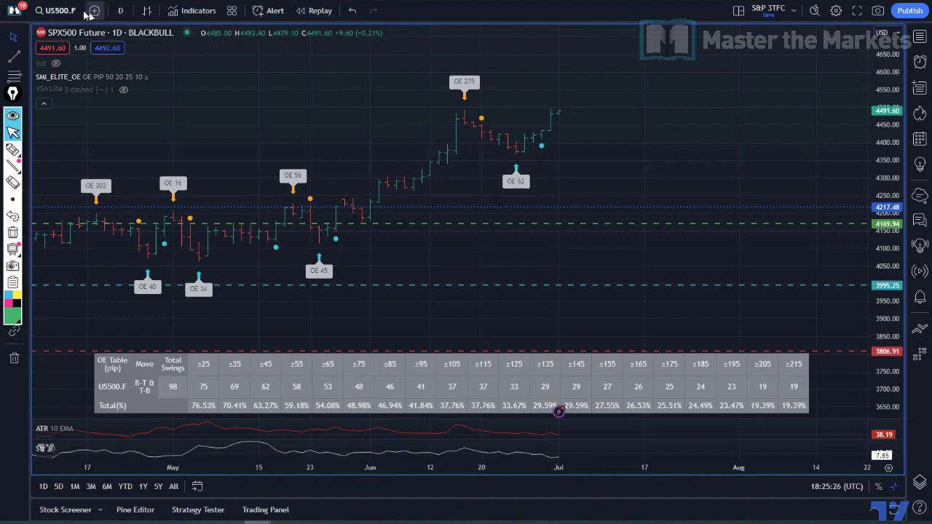
pyautogui.click(121, 10)
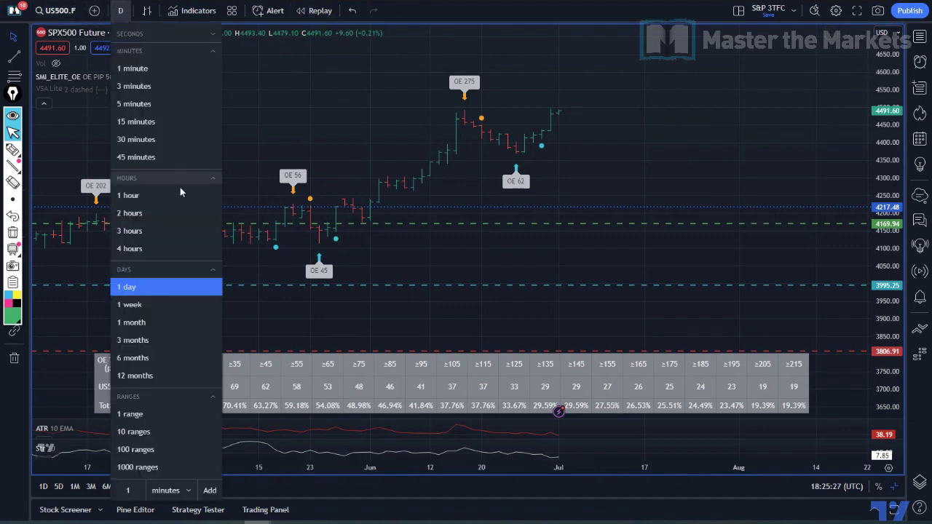
pyautogui.click(153, 308)
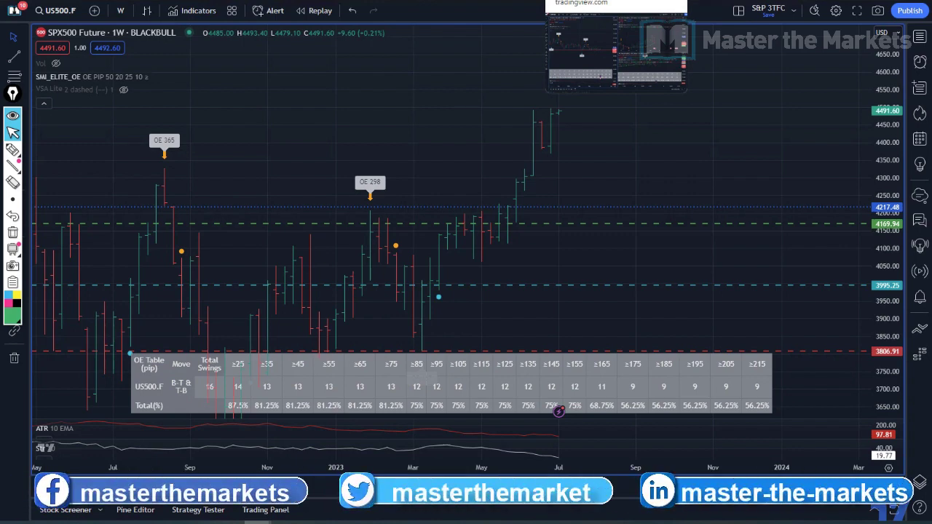
# Switch to the Brent Oil layout, maximize its 1-week chart and show the price history back to 2021
pyautogui.click(615, 1)
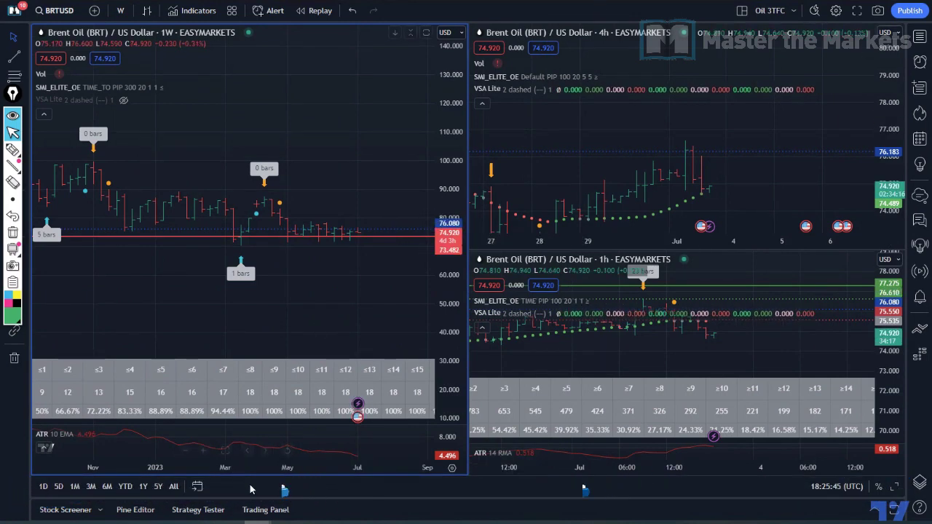
pyautogui.click(225, 451)
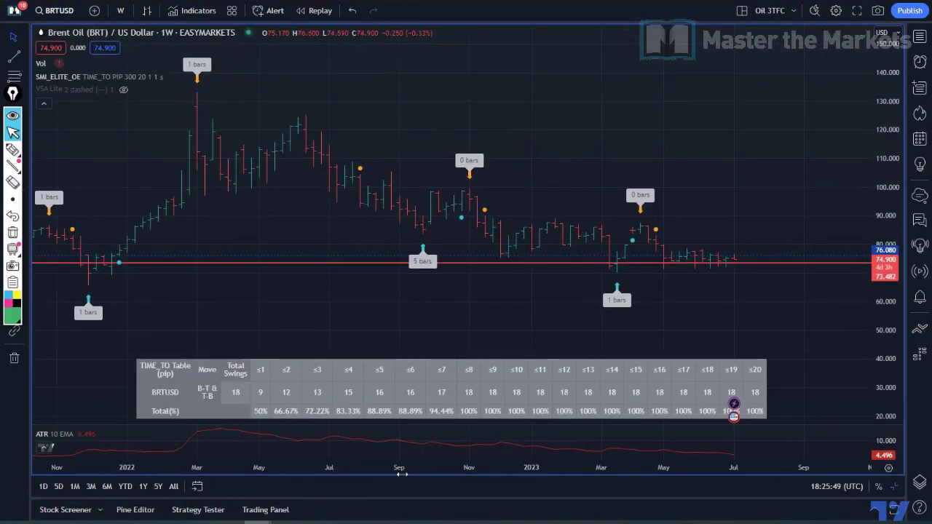
pyautogui.scroll(-2, 525, 464)
pyautogui.scroll(-2, 525, 464)
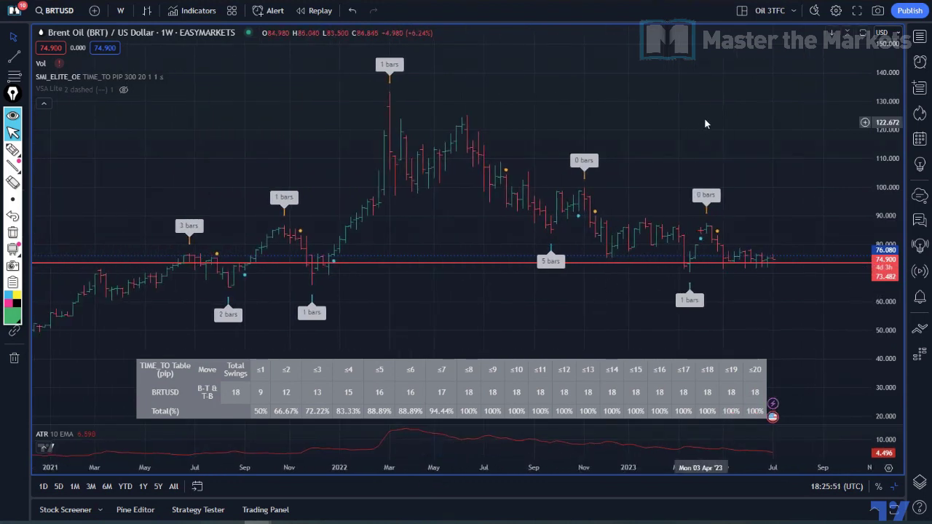
pyautogui.moveTo(703, 121); pyautogui.dragTo(547, 123)
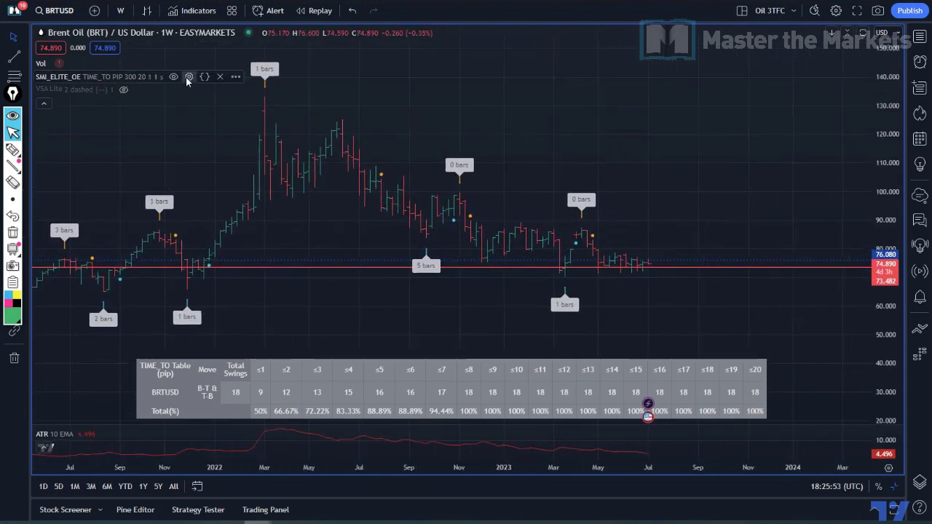
# Set the SMI_ELITE_OE indicator on the weekly Brent Oil chart to show OE stats
pyautogui.click(189, 78)
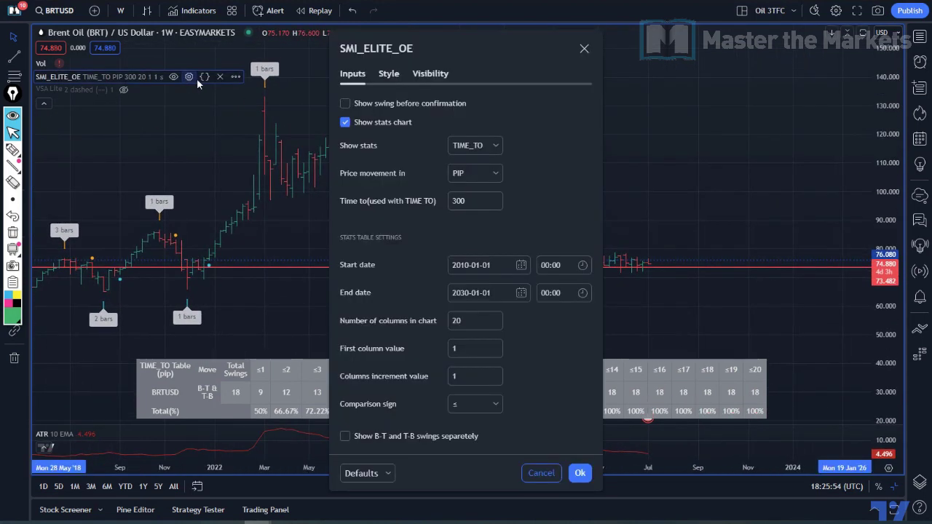
pyautogui.click(492, 147)
pyautogui.click(476, 184)
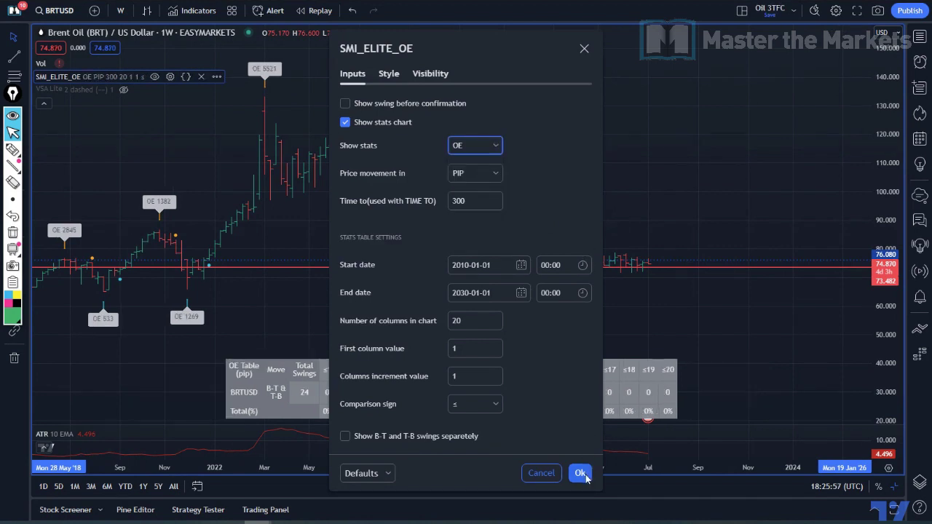
pyautogui.click(580, 474)
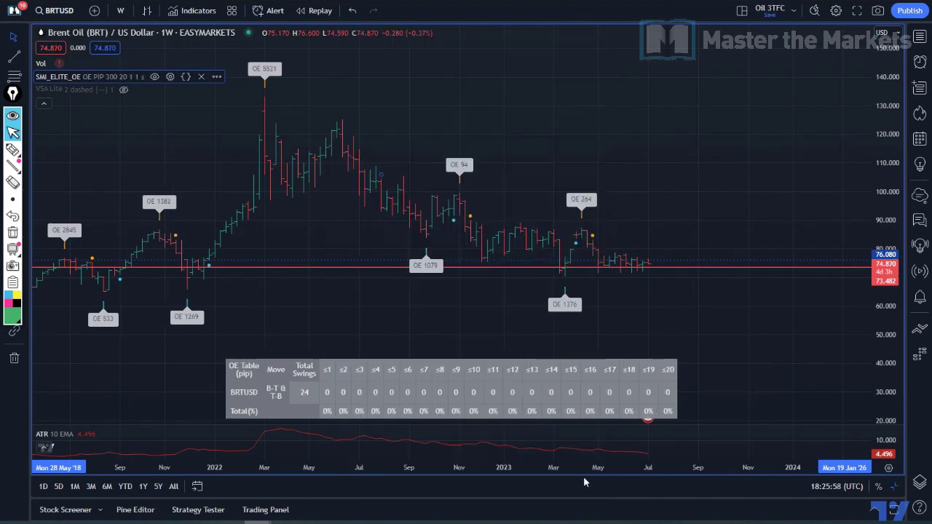
# Hide the SMI_ELITE_OE stats chart and set its comparison sign to ≥, first column value to 25 and columns increment value to 25
pyautogui.click(170, 76)
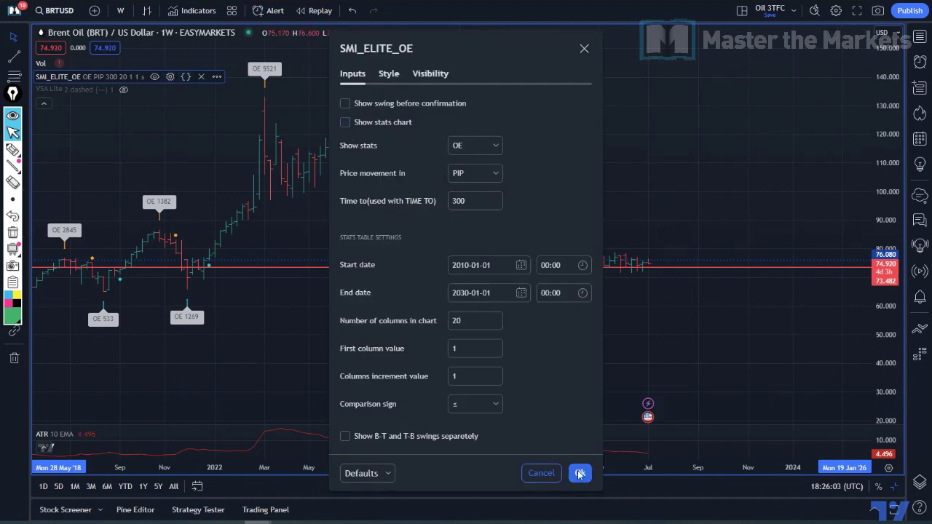
pyautogui.click(492, 404)
pyautogui.click(474, 445)
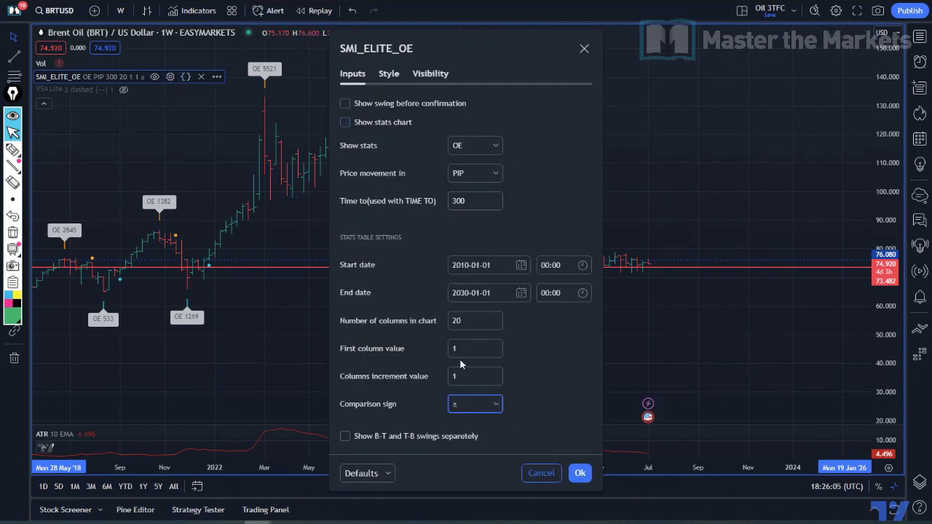
pyautogui.click(462, 351)
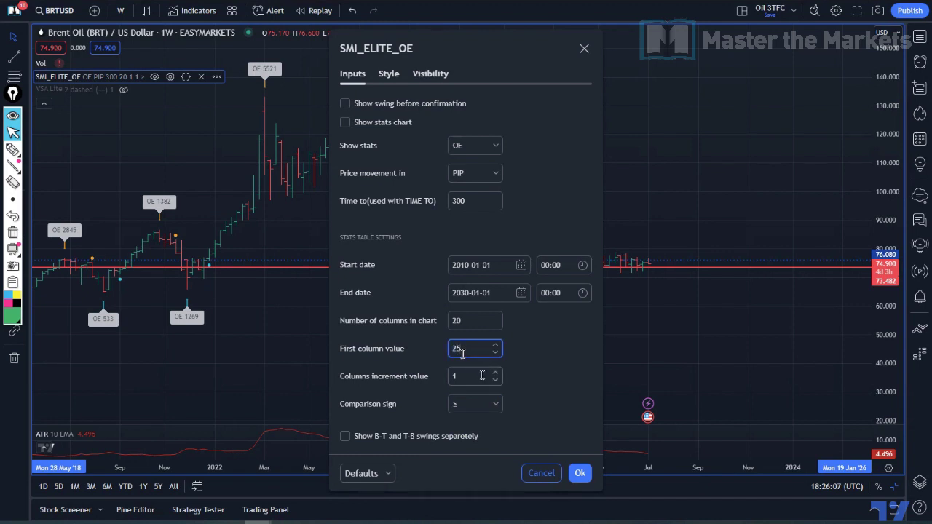
pyautogui.click(477, 377)
pyautogui.write('25')
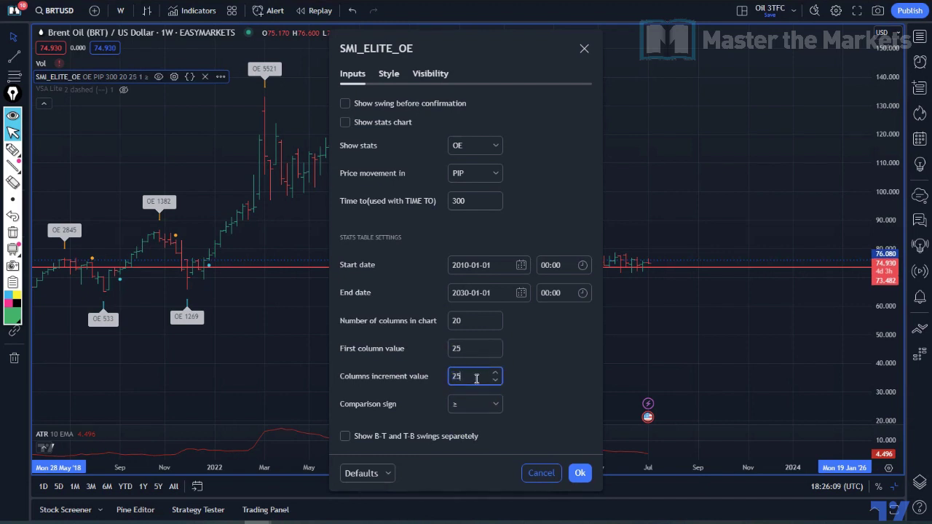
pyautogui.click(580, 473)
# Circle the OE 94, OE 1376 and OE 264 labels on the weekly Brent Oil chart
pyautogui.moveTo(617, 149); pyautogui.dragTo(534, 176)
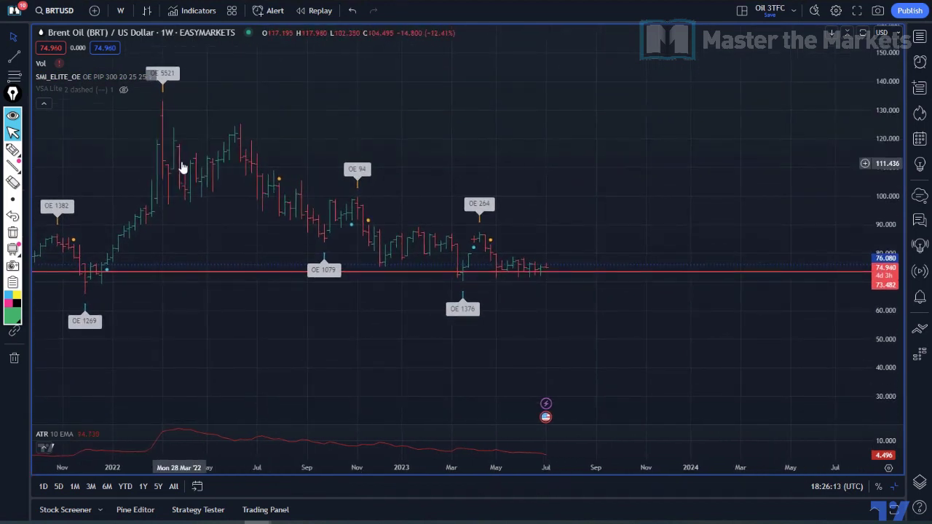
pyautogui.click(13, 149)
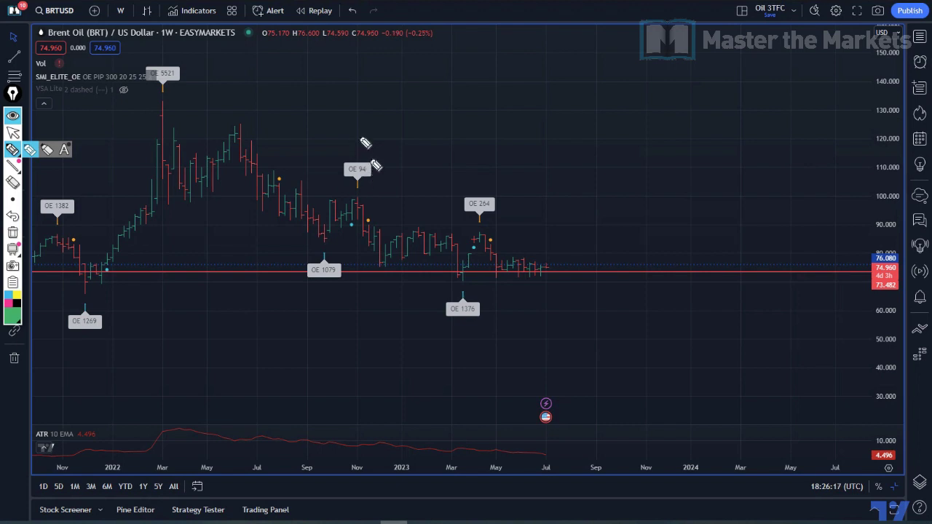
pyautogui.moveTo(370, 156); pyautogui.dragTo(336, 160)
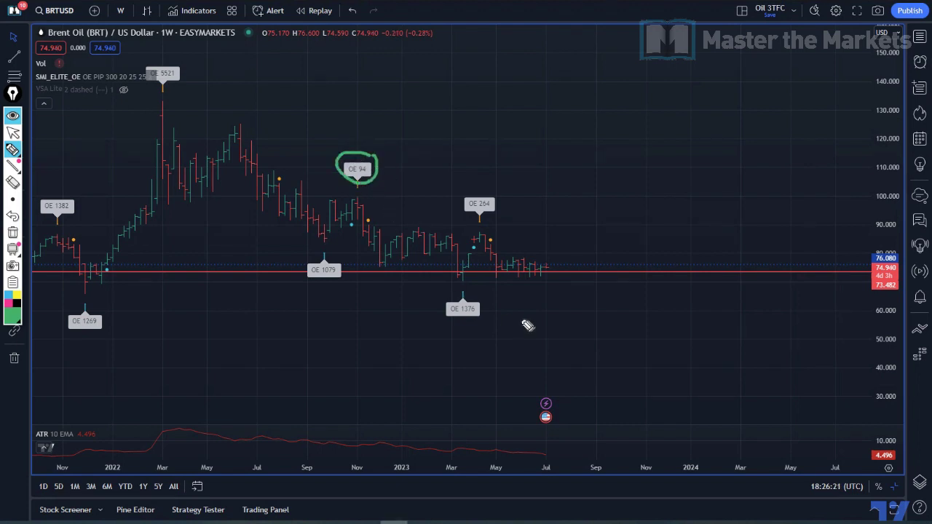
pyautogui.moveTo(480, 301); pyautogui.dragTo(471, 336)
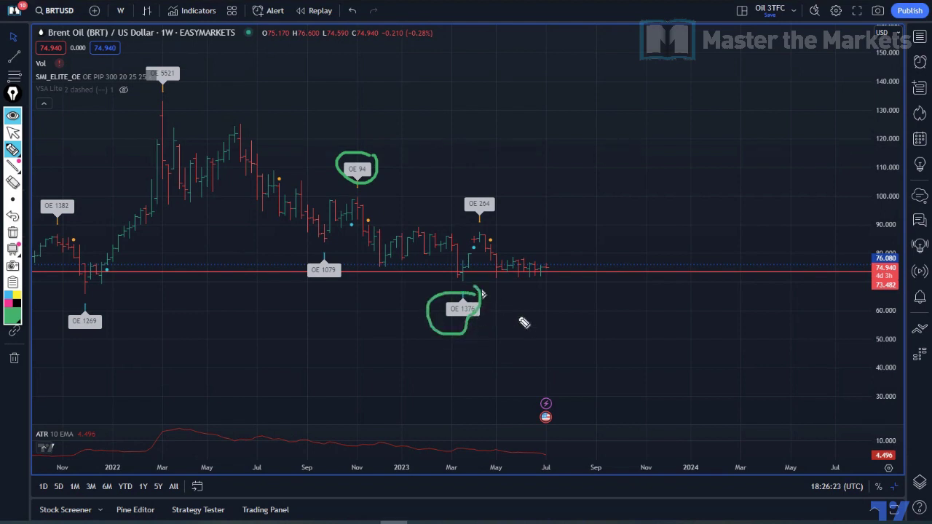
pyautogui.moveTo(470, 232); pyautogui.dragTo(505, 188)
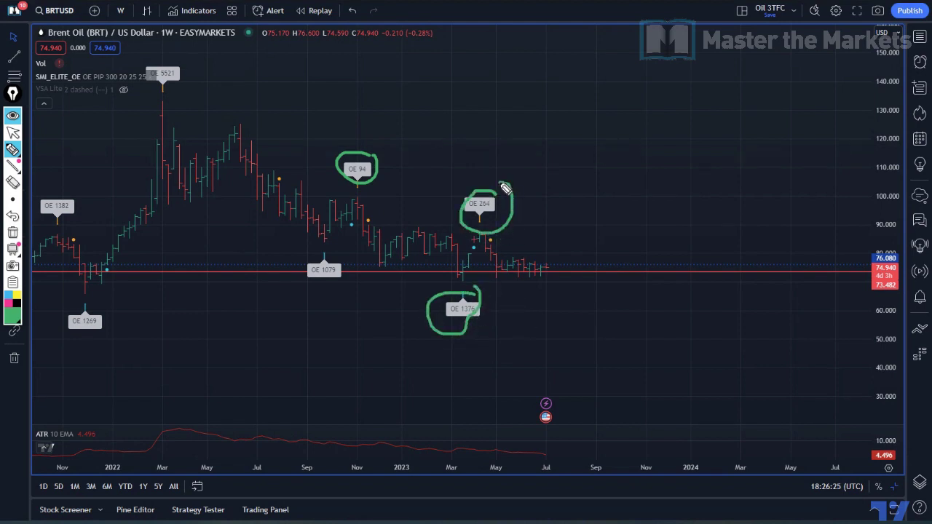
# Draw a falling arrow from the OE 264 high, underline the handwritten note "1) TA", and clear the drawings
pyautogui.moveTo(492, 233); pyautogui.dragTo(536, 266)
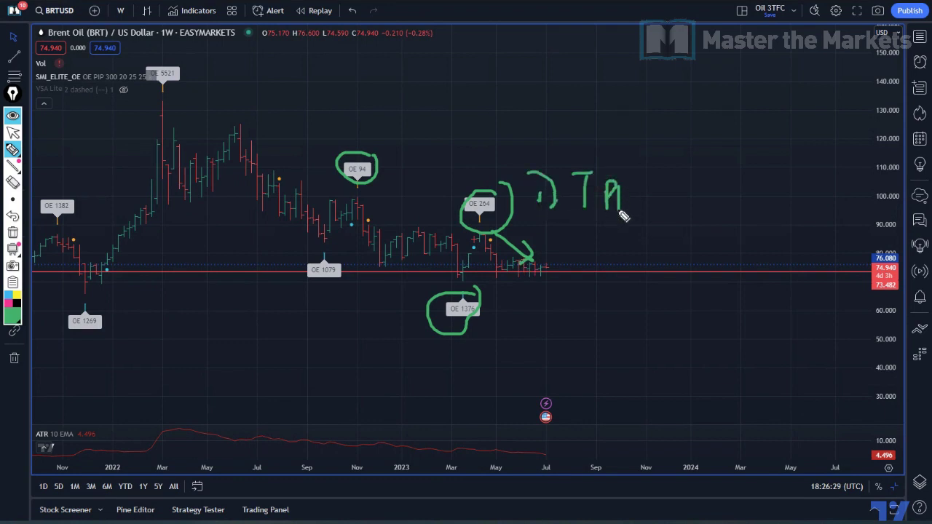
pyautogui.moveTo(548, 225); pyautogui.dragTo(678, 227)
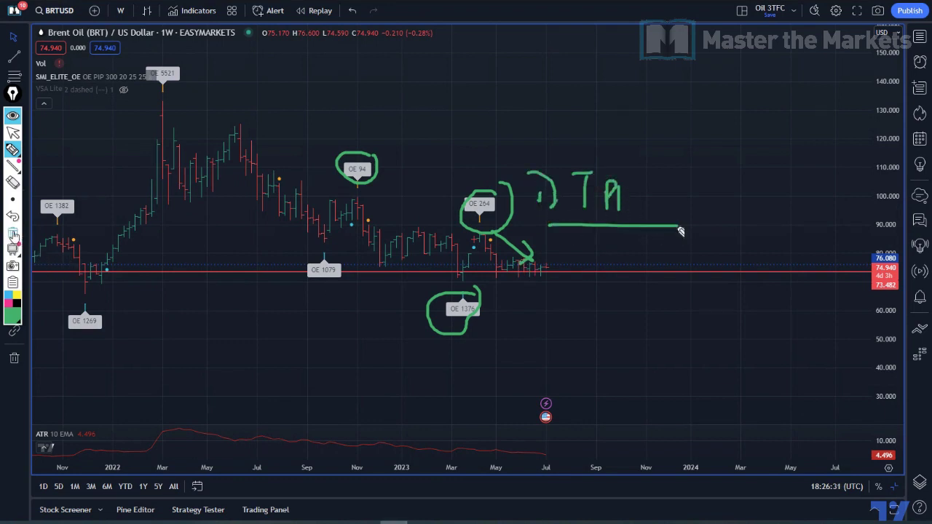
pyautogui.click(12, 231)
pyautogui.click(13, 132)
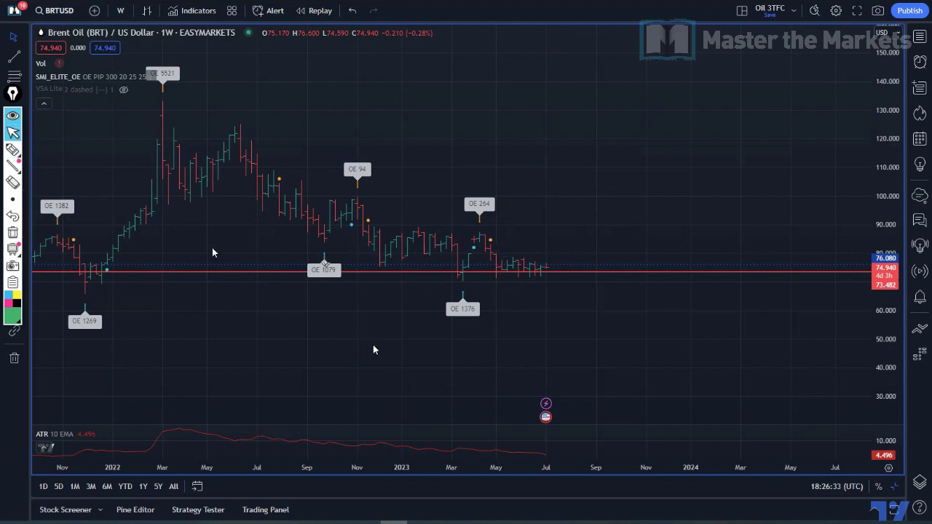
# Enlarge the 2023 weekly bars, sketch strokes along the OE 264 decline, near the OE 1376 low and below the latest bar, and clear them
pyautogui.moveTo(450, 468); pyautogui.dragTo(259, 471)
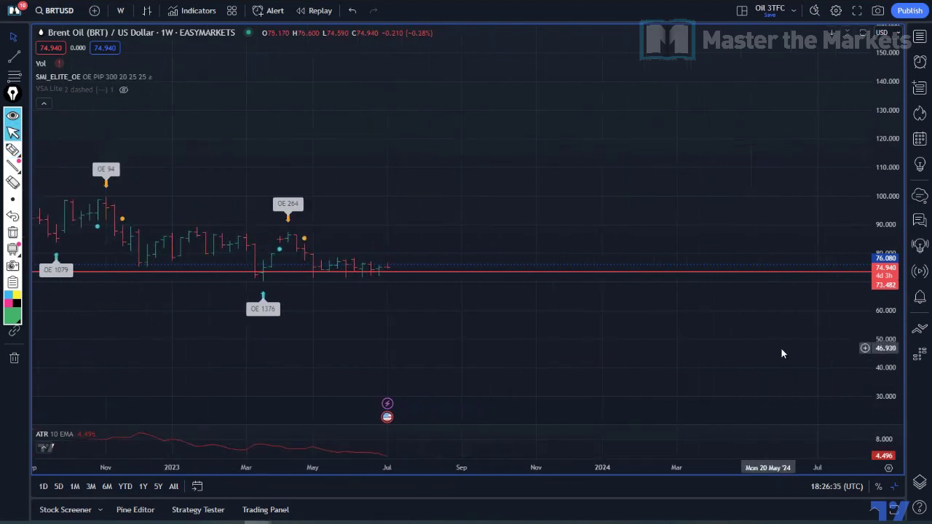
pyautogui.moveTo(885, 259); pyautogui.dragTo(886, 191)
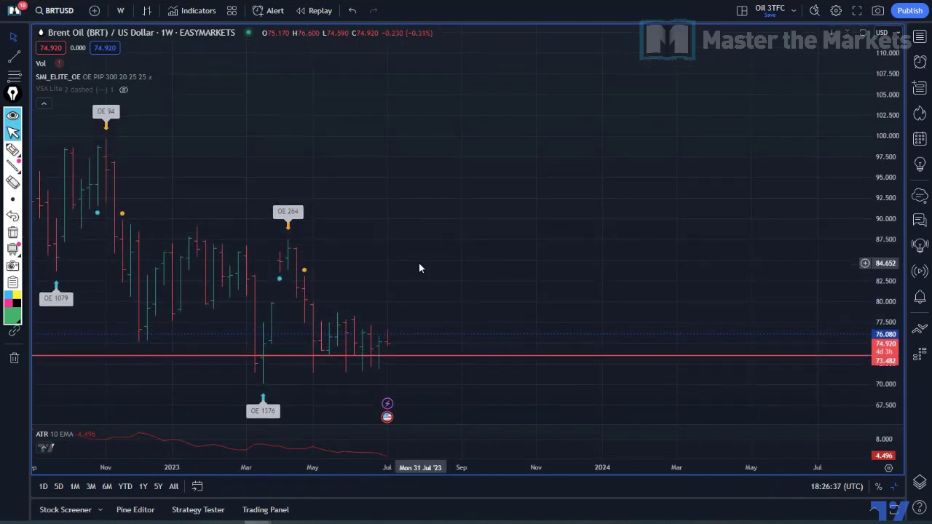
pyautogui.moveTo(418, 267)
pyautogui.mouseDown()
pyautogui.moveTo(575, 156)
pyautogui.moveTo(463, 170)
pyautogui.mouseUp()
pyautogui.click(29, 150)
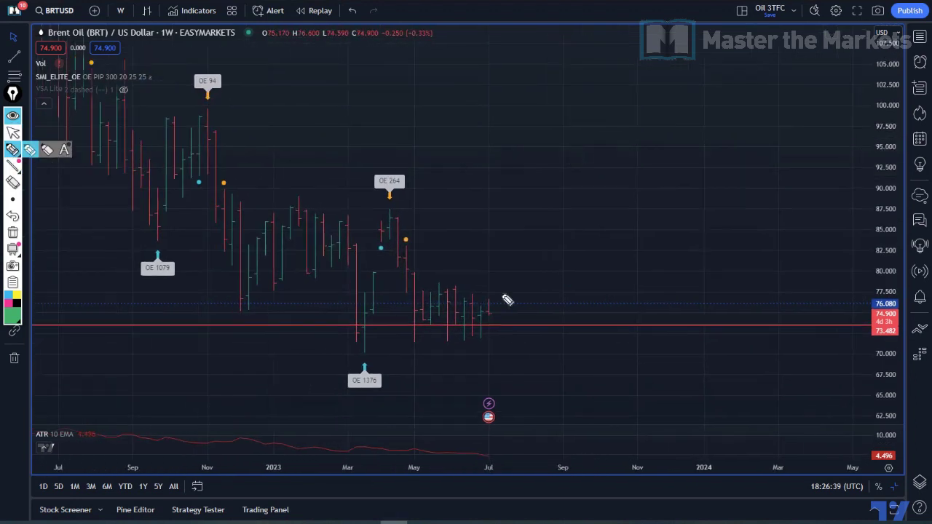
pyautogui.moveTo(411, 234)
pyautogui.mouseDown()
pyautogui.moveTo(400, 240)
pyautogui.moveTo(423, 255)
pyautogui.moveTo(439, 322)
pyautogui.mouseUp()
pyautogui.moveTo(386, 358)
pyautogui.mouseDown()
pyautogui.moveTo(561, 358)
pyautogui.moveTo(431, 273)
pyautogui.moveTo(431, 376)
pyautogui.mouseUp()
pyautogui.moveTo(499, 320)
pyautogui.mouseDown()
pyautogui.moveTo(551, 381)
pyautogui.moveTo(500, 391)
pyautogui.mouseUp()
pyautogui.click(13, 235)
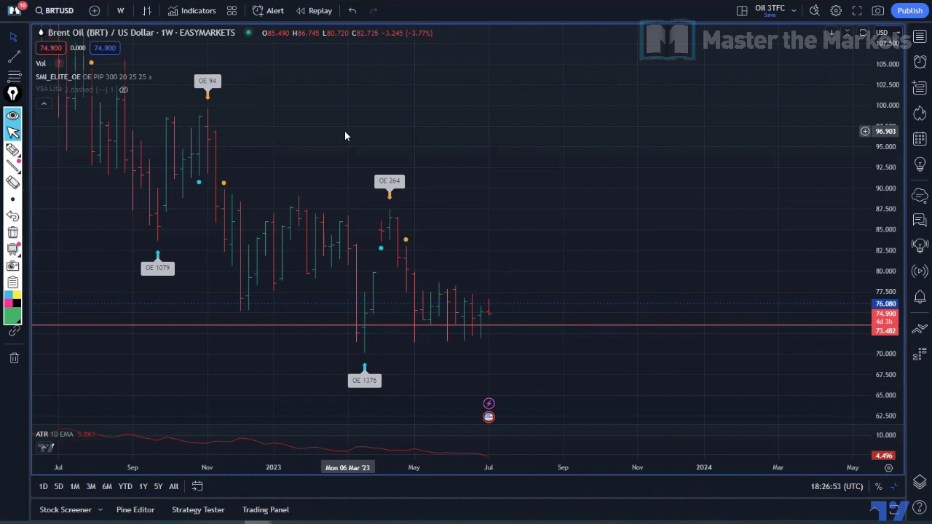
# Switch the Brent Oil chart to the 1-day timeframe and enlarge the May–July bars
pyautogui.click(121, 10)
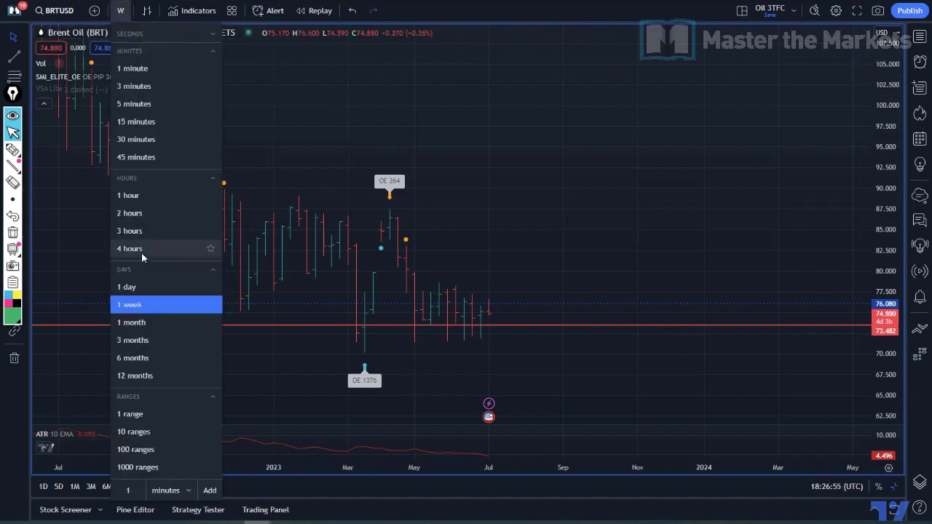
pyautogui.click(128, 287)
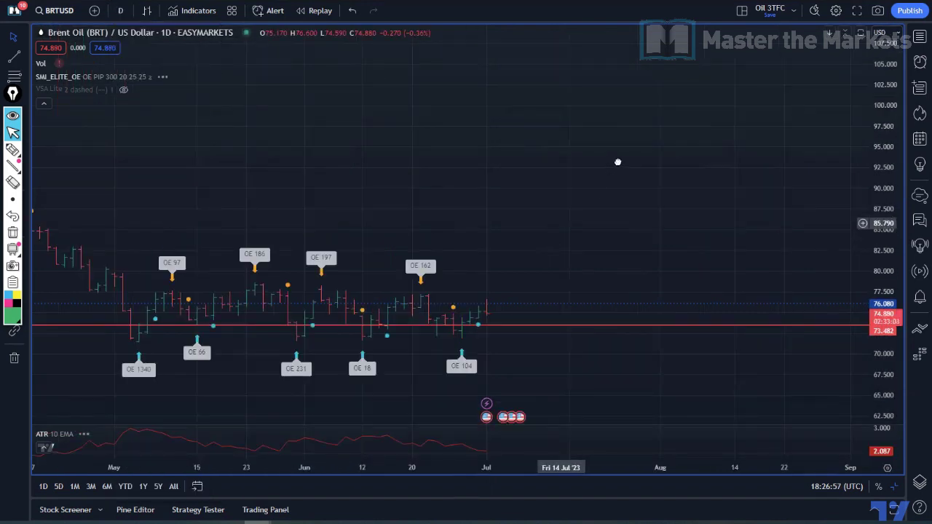
pyautogui.moveTo(880, 353); pyautogui.dragTo(682, 141)
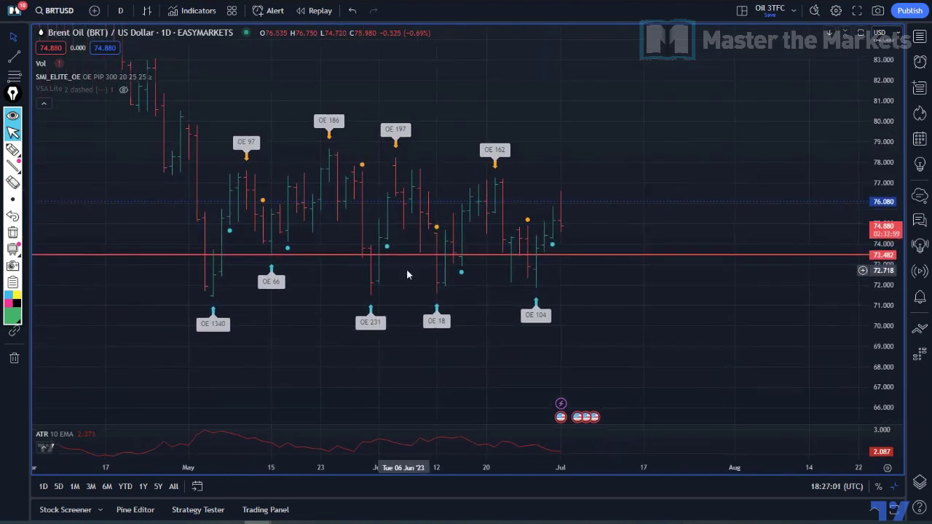
# Draw a rising arrow from the OE 104 low, a falling arrow from the latest high and a V-shaped rebound beyond it
pyautogui.click(13, 149)
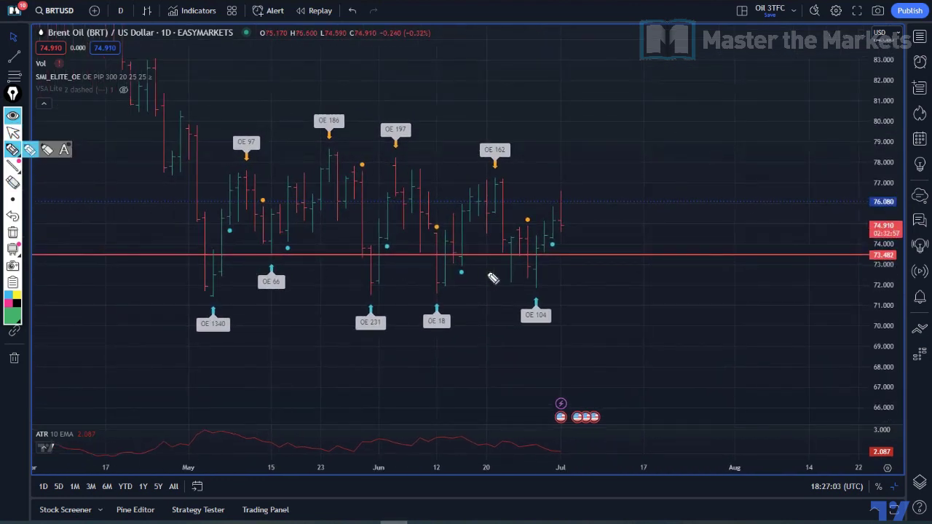
pyautogui.moveTo(549, 285); pyautogui.dragTo(570, 257)
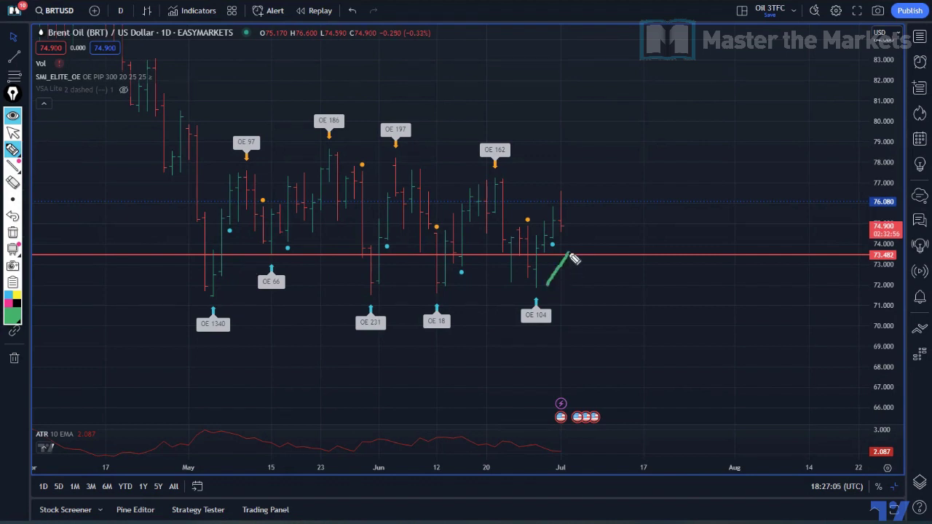
pyautogui.moveTo(568, 191)
pyautogui.mouseDown()
pyautogui.moveTo(587, 198)
pyautogui.moveTo(610, 251)
pyautogui.moveTo(647, 184)
pyautogui.mouseUp()
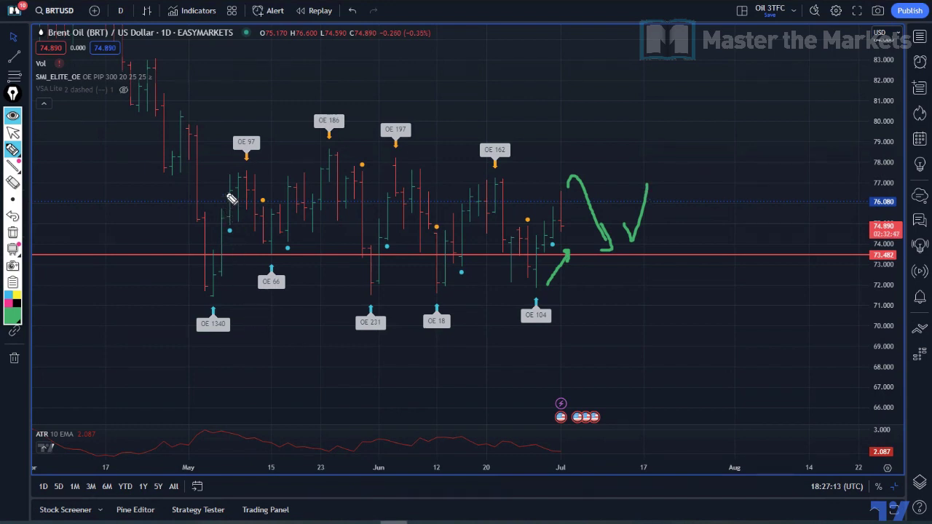
# Underline the OE 97 label, number the daily price swings 1 to 9 by hand, and circle the OE 18 low
pyautogui.moveTo(226, 155); pyautogui.dragTo(265, 154)
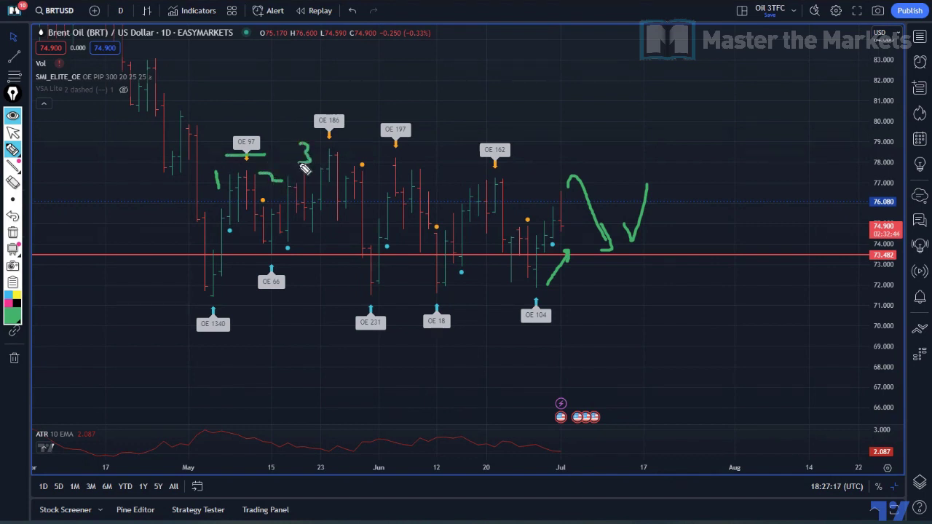
pyautogui.moveTo(345, 154); pyautogui.dragTo(380, 192)
pyautogui.moveTo(413, 166); pyautogui.dragTo(413, 172)
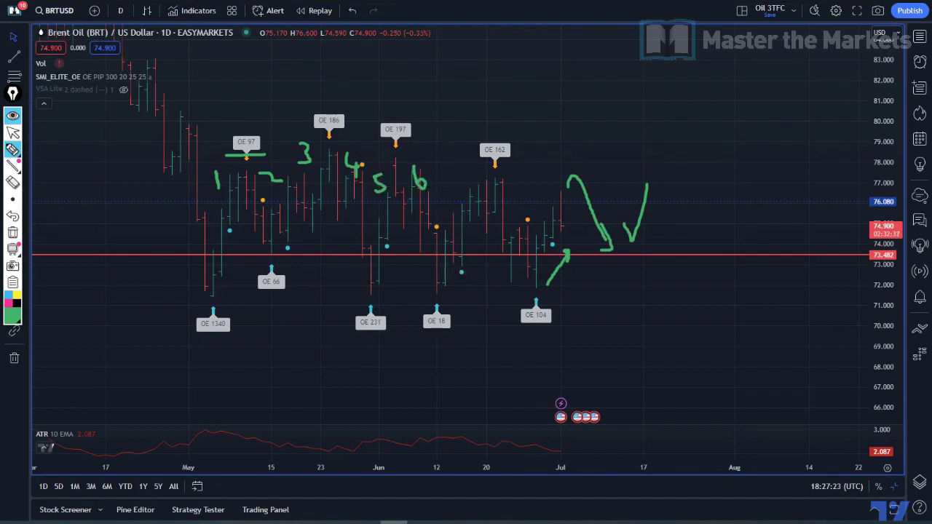
pyautogui.moveTo(439, 290); pyautogui.dragTo(452, 281)
pyautogui.moveTo(507, 209)
pyautogui.mouseDown()
pyautogui.moveTo(510, 201)
pyautogui.moveTo(548, 195)
pyautogui.mouseUp()
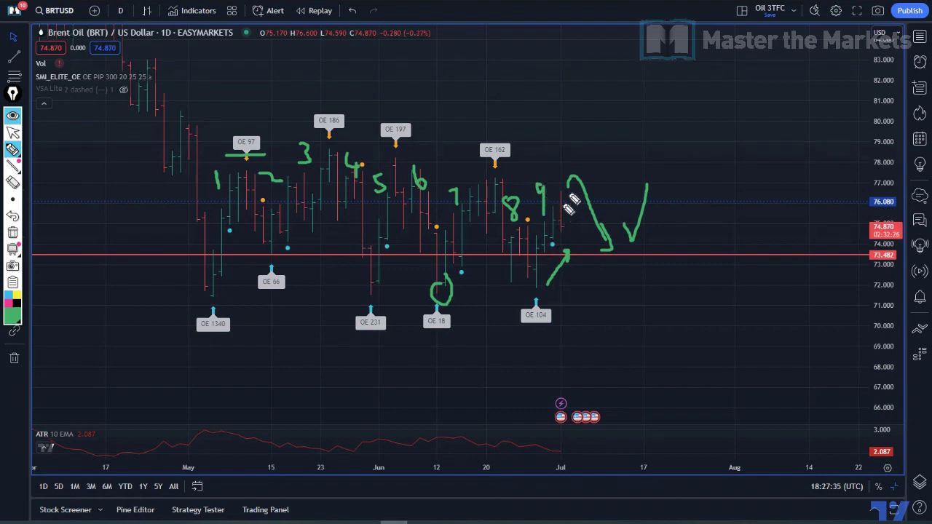
# Retrace the falling arrow from the latest high down to the red horizontal line, and clear all drawings
pyautogui.moveTo(570, 180)
pyautogui.mouseDown()
pyautogui.moveTo(615, 254)
pyautogui.moveTo(615, 227)
pyautogui.moveTo(596, 266)
pyautogui.mouseUp()
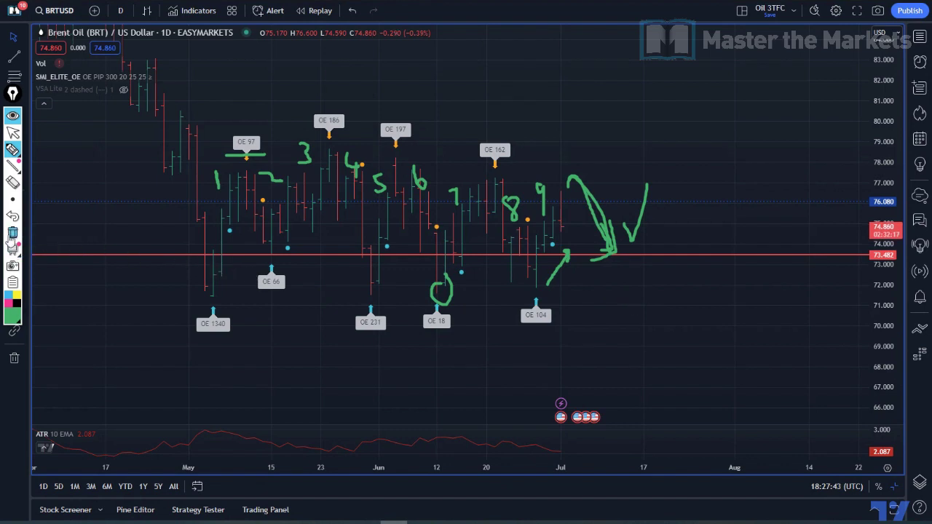
pyautogui.click(12, 233)
pyautogui.click(12, 132)
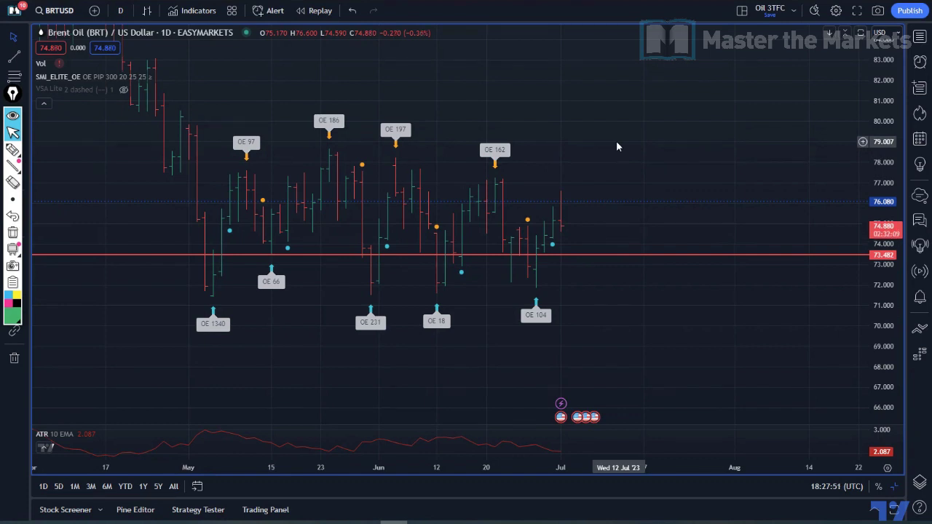
# Switch to the Bitcoin chart layout and maximize its weekly chart with the latest bars in view
pyautogui.hotkey('ctrl', 'Tab')
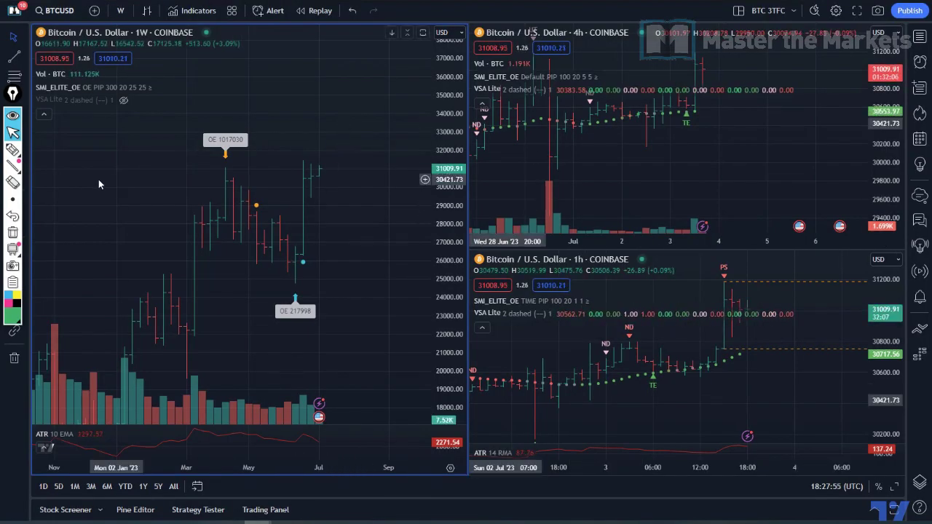
pyautogui.moveTo(318, 149); pyautogui.dragTo(319, 267)
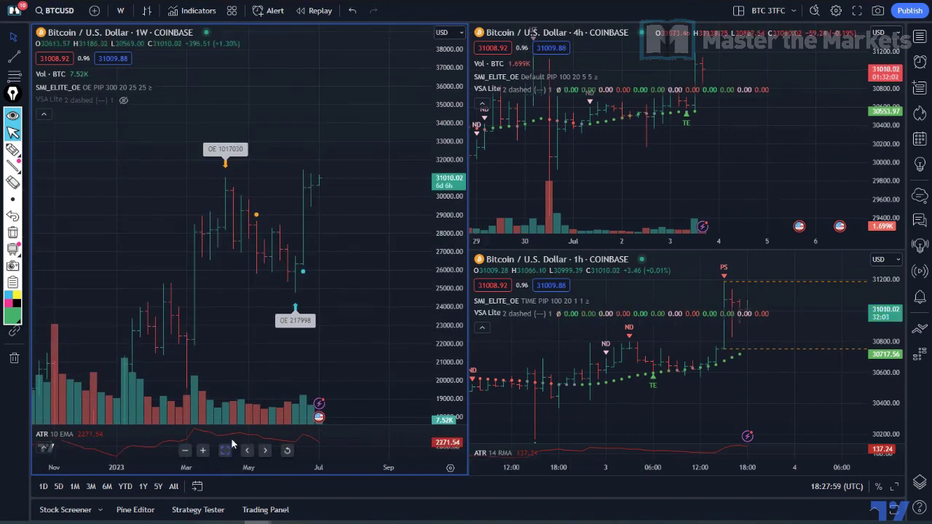
pyautogui.click(225, 450)
pyautogui.moveTo(630, 202); pyautogui.dragTo(414, 203)
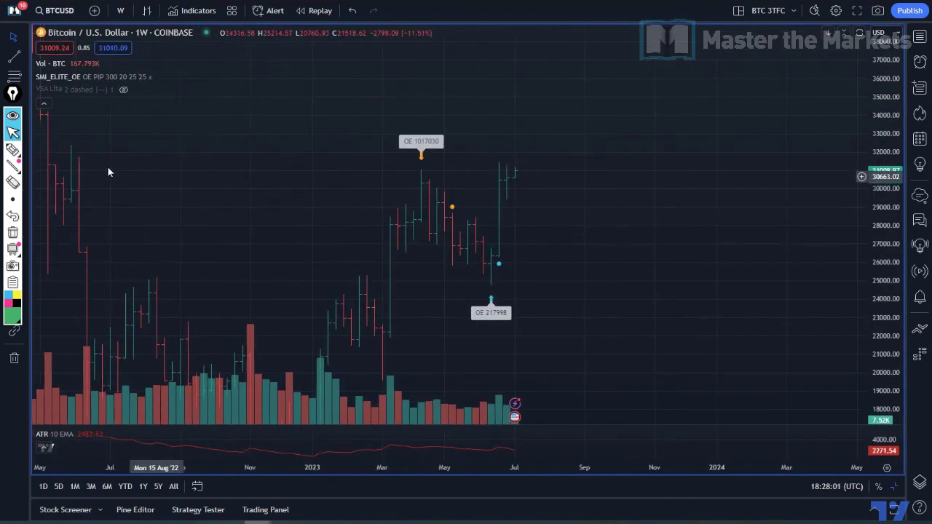
# Mark the OE 1017030 high, circle the latest highs, draw a rising arrow with an underlined note from the OE 217998 low, and clear the drawings
pyautogui.click(13, 150)
pyautogui.moveTo(392, 170); pyautogui.dragTo(448, 170)
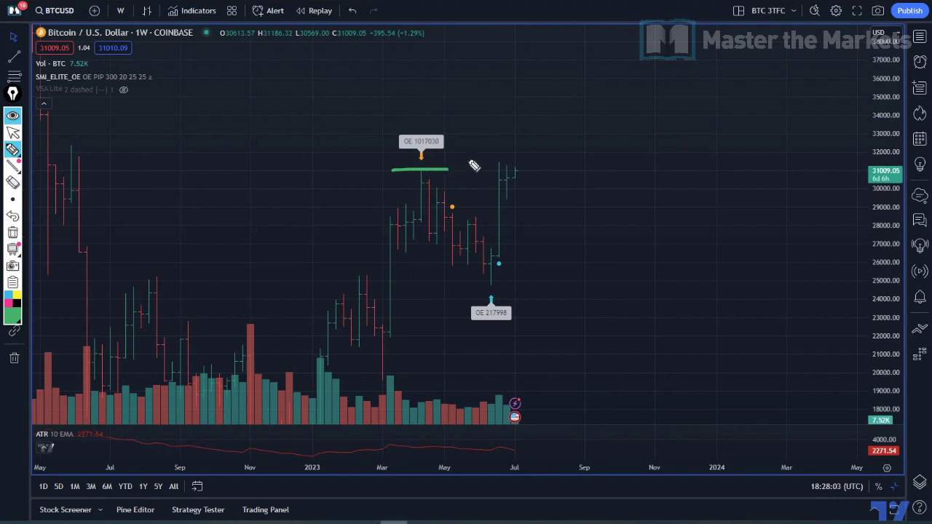
pyautogui.moveTo(512, 158); pyautogui.dragTo(504, 171)
pyautogui.moveTo(502, 300)
pyautogui.mouseDown()
pyautogui.moveTo(559, 222)
pyautogui.moveTo(570, 237)
pyautogui.moveTo(592, 229)
pyautogui.mouseUp()
pyautogui.moveTo(552, 261); pyautogui.dragTo(638, 261)
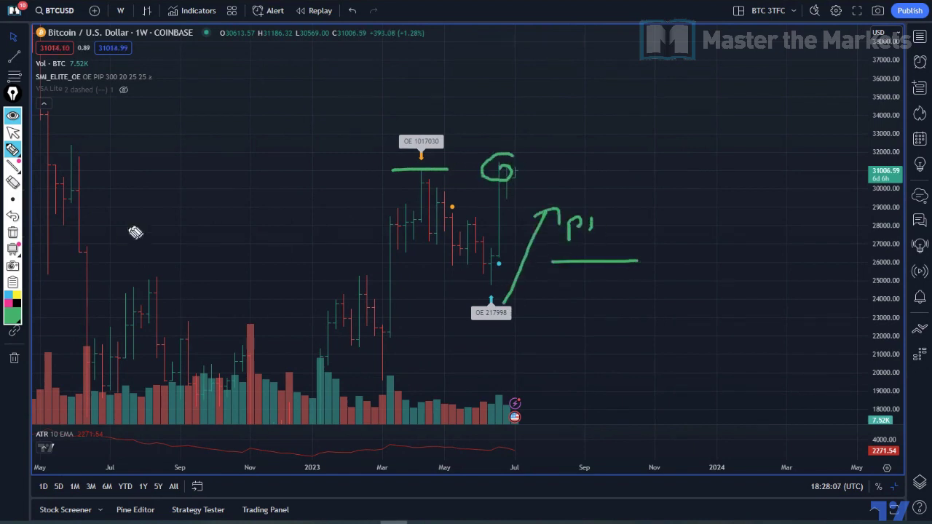
pyautogui.click(14, 236)
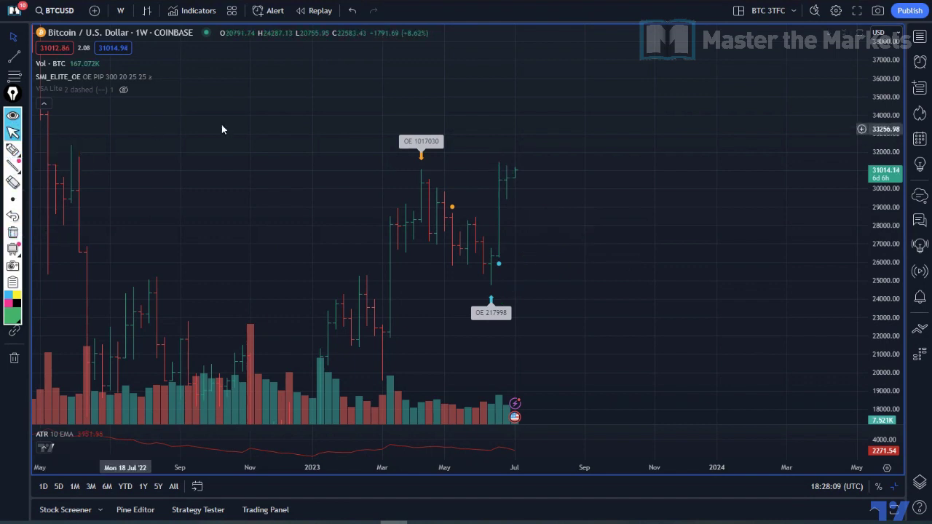
# Switch the Bitcoin chart to the 1-day timeframe and bring the April–July bars into view
pyautogui.click(120, 10)
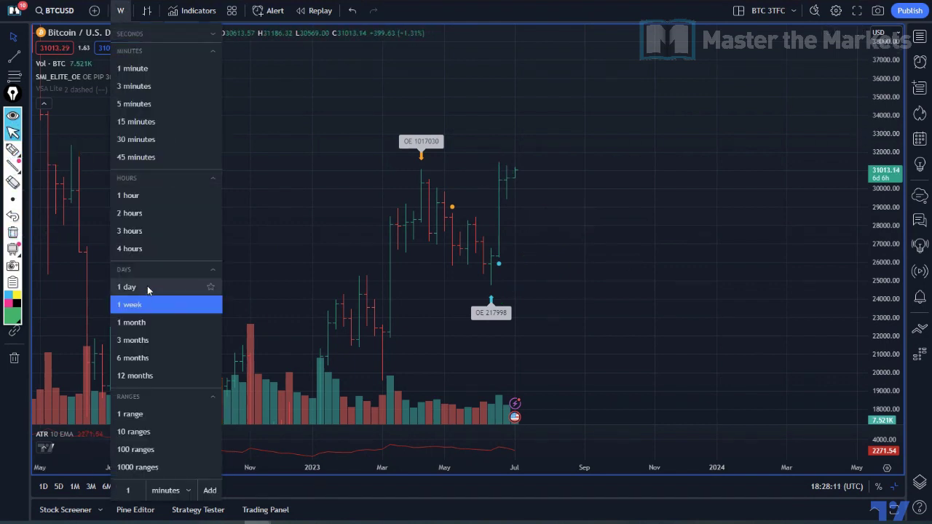
pyautogui.click(147, 286)
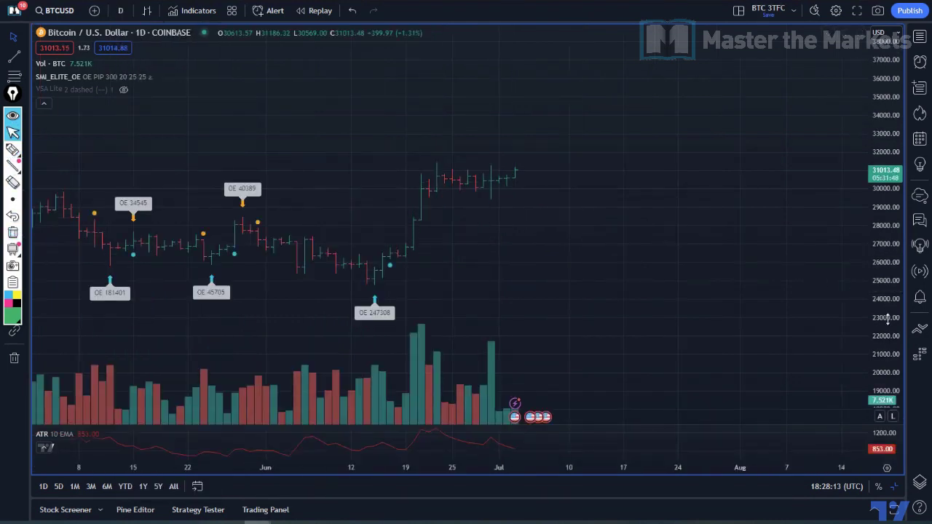
pyautogui.scroll(-3, 359, 408)
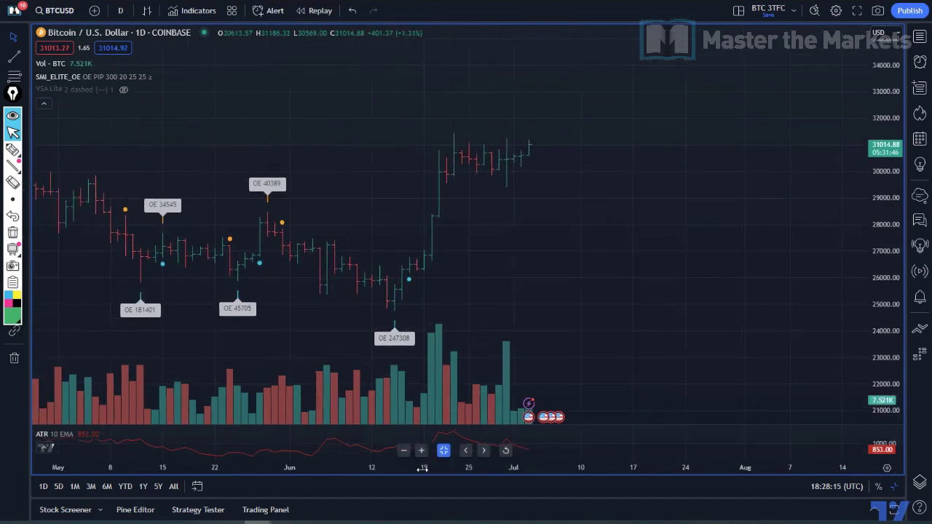
pyautogui.moveTo(634, 282); pyautogui.dragTo(366, 281)
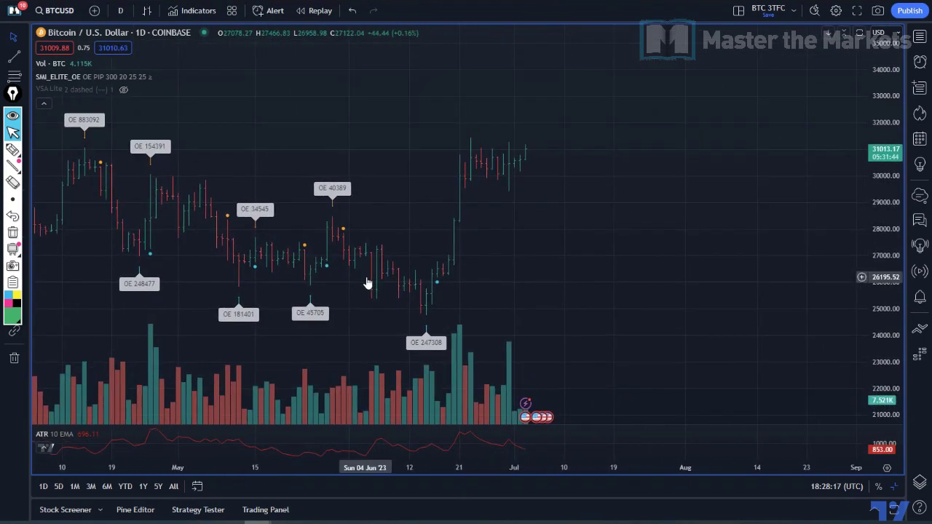
# Draw a rising arrow from the OE 247308 low and a horizontal line at the OE 40389 high
pyautogui.click(13, 149)
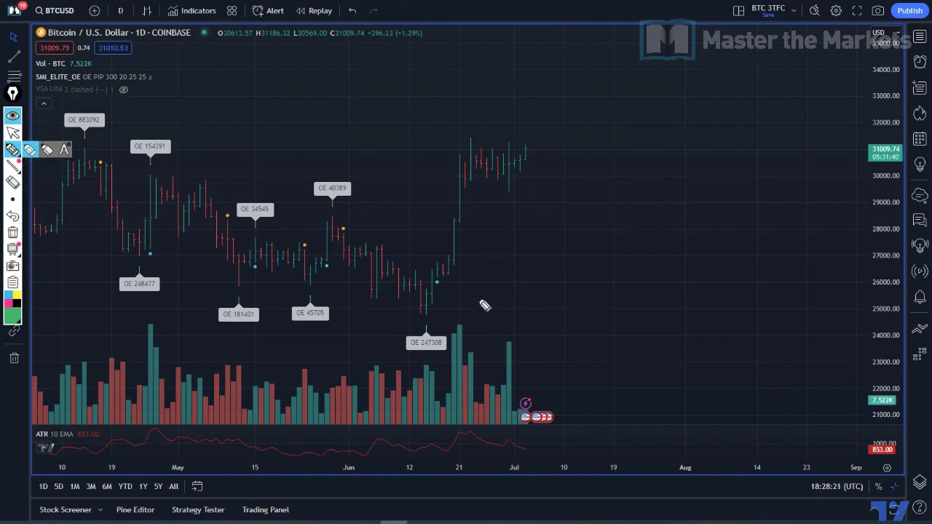
pyautogui.moveTo(476, 296)
pyautogui.mouseDown()
pyautogui.moveTo(551, 241)
pyautogui.moveTo(539, 238)
pyautogui.moveTo(557, 259)
pyautogui.mouseUp()
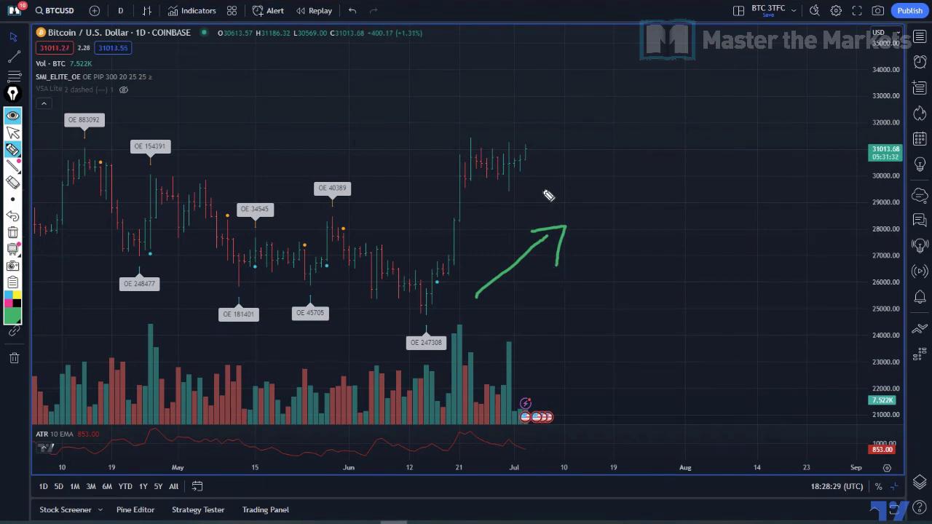
pyautogui.moveTo(315, 216); pyautogui.dragTo(374, 217)
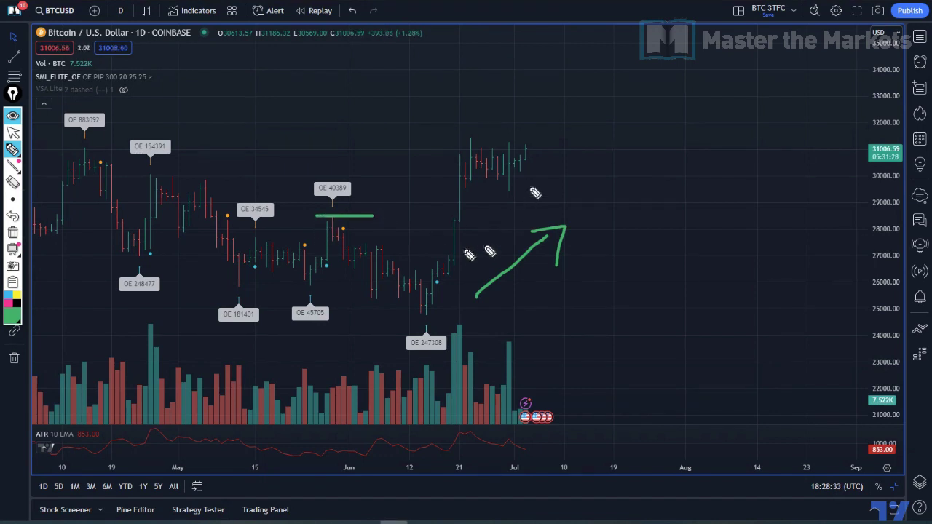
# Circle the late-June price range, draw a falling arrow inside it and a long rising arrow beyond it, and clear the drawings
pyautogui.moveTo(532, 133)
pyautogui.mouseDown()
pyautogui.moveTo(421, 162)
pyautogui.moveTo(499, 211)
pyautogui.moveTo(526, 126)
pyautogui.mouseUp()
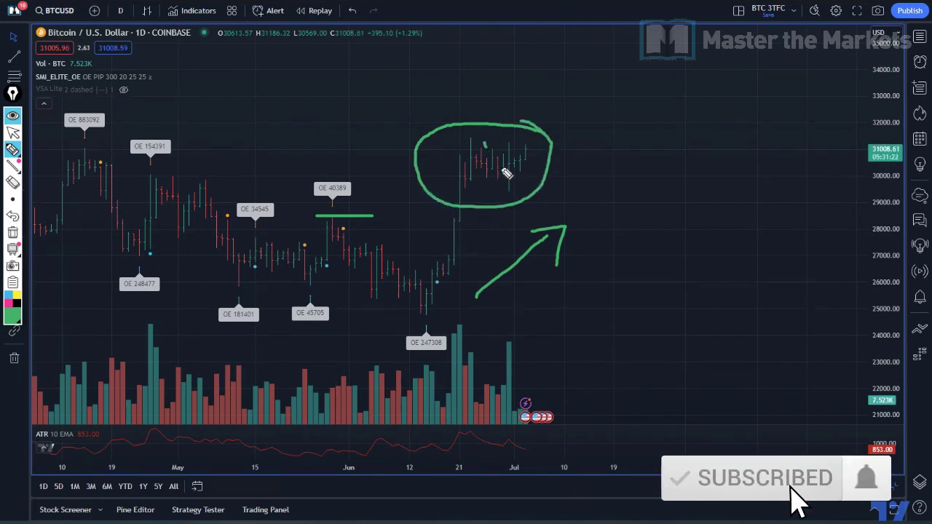
pyautogui.moveTo(484, 140)
pyautogui.mouseDown()
pyautogui.moveTo(530, 205)
pyautogui.moveTo(603, 94)
pyautogui.moveTo(616, 113)
pyautogui.mouseUp()
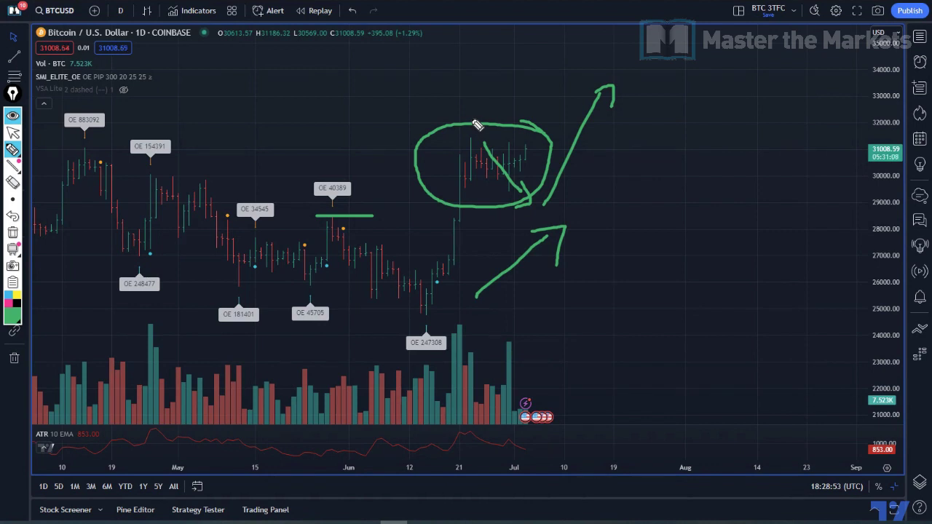
pyautogui.click(14, 132)
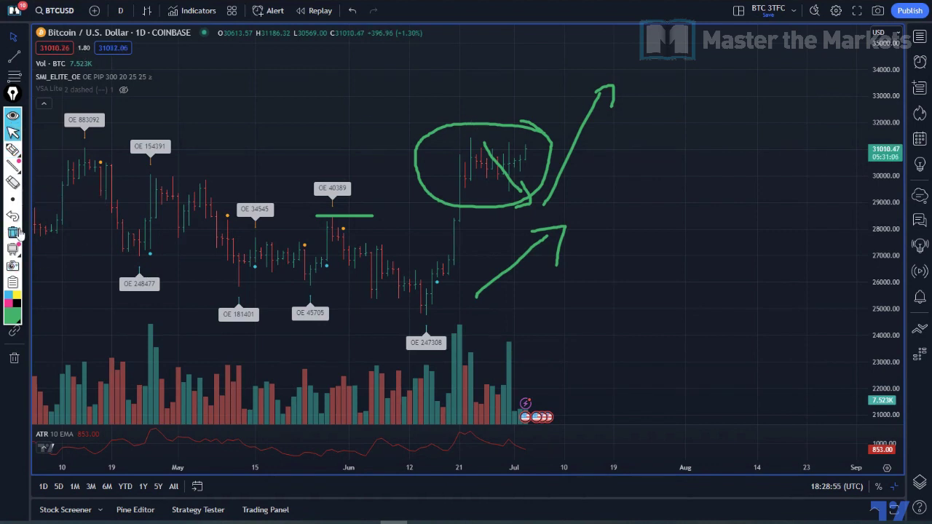
pyautogui.click(12, 233)
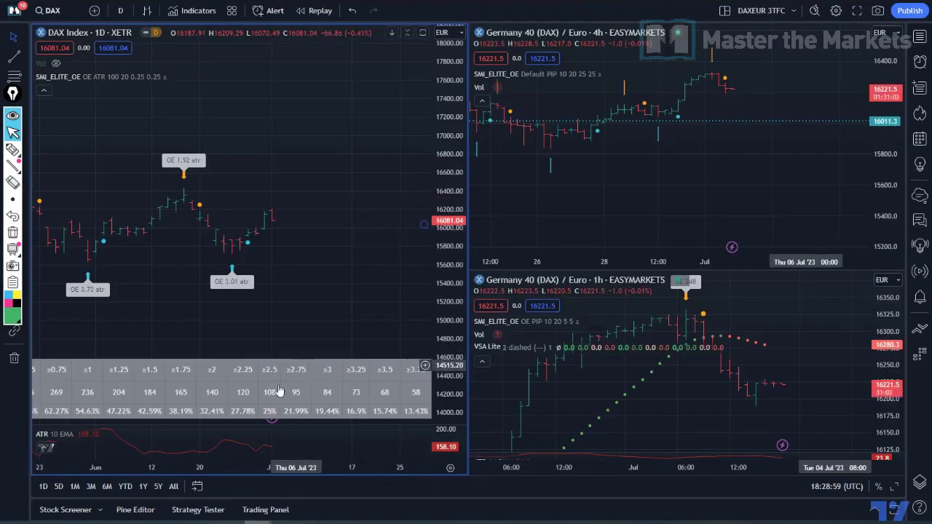
# Maximize the DAX Index chart and switch it to the 1-week timeframe
pyautogui.hotkey('alt', 'Return')
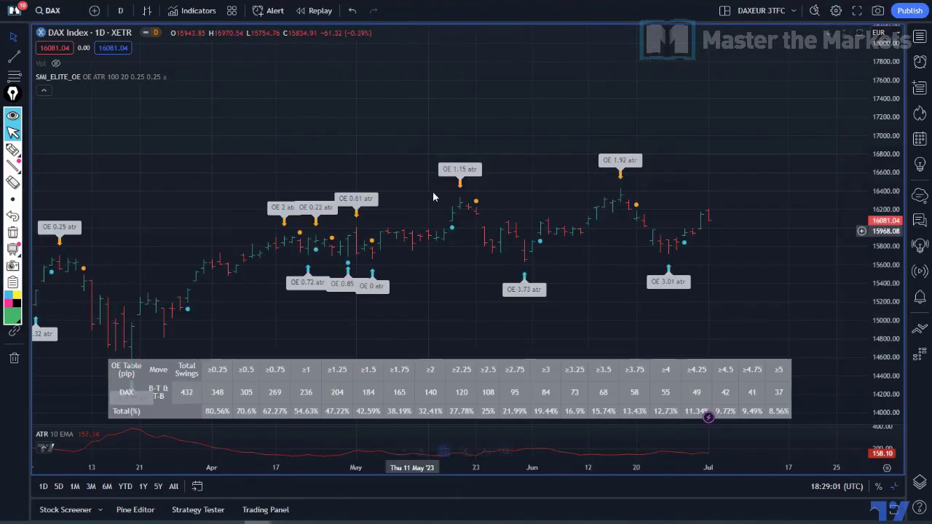
pyautogui.click(120, 10)
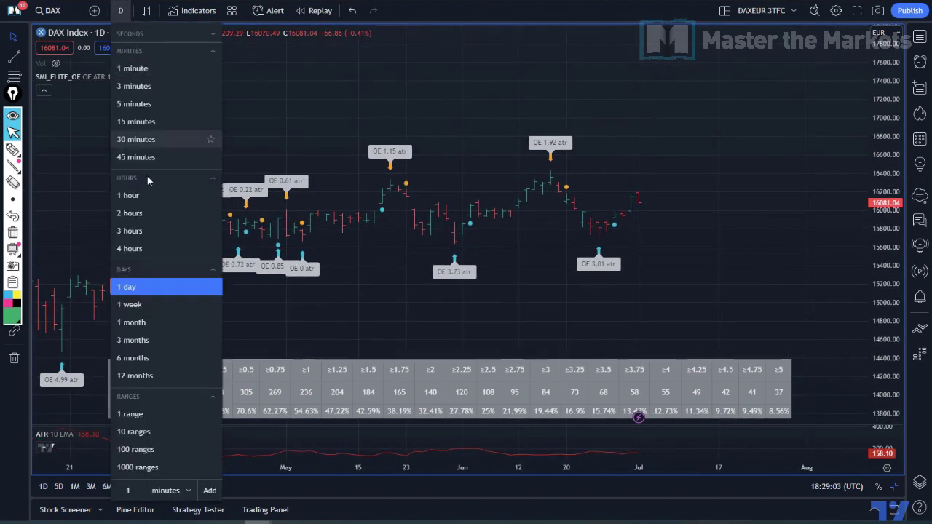
pyautogui.click(144, 305)
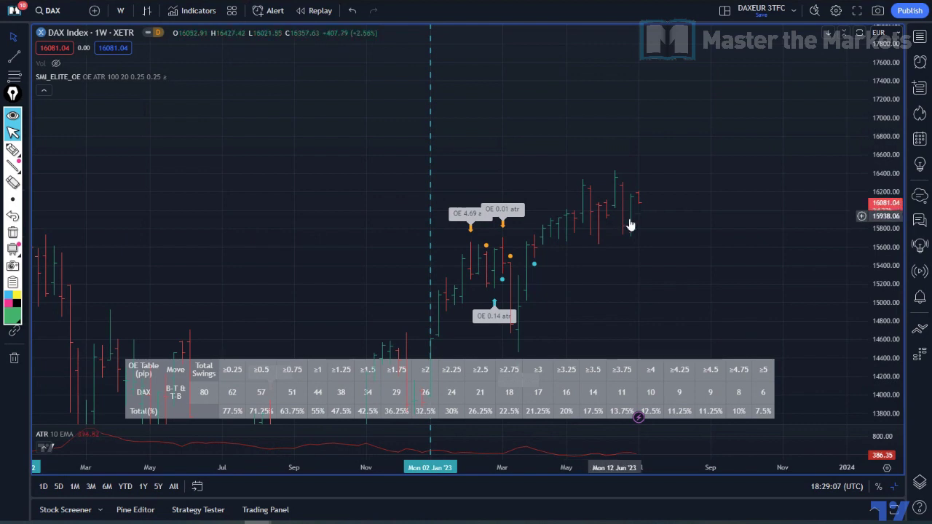
# Return the DAX chart to the 1-day timeframe and enlarge the April–July bars
pyautogui.click(122, 12)
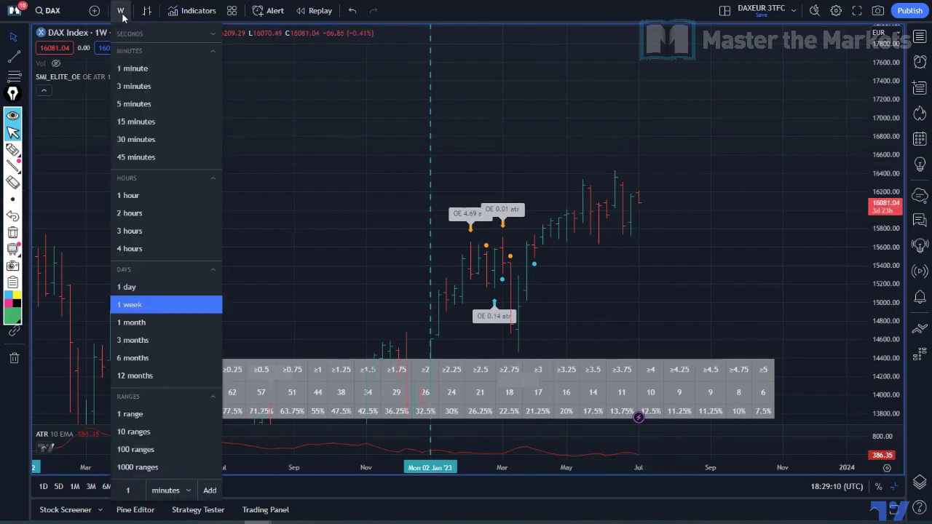
pyautogui.click(145, 287)
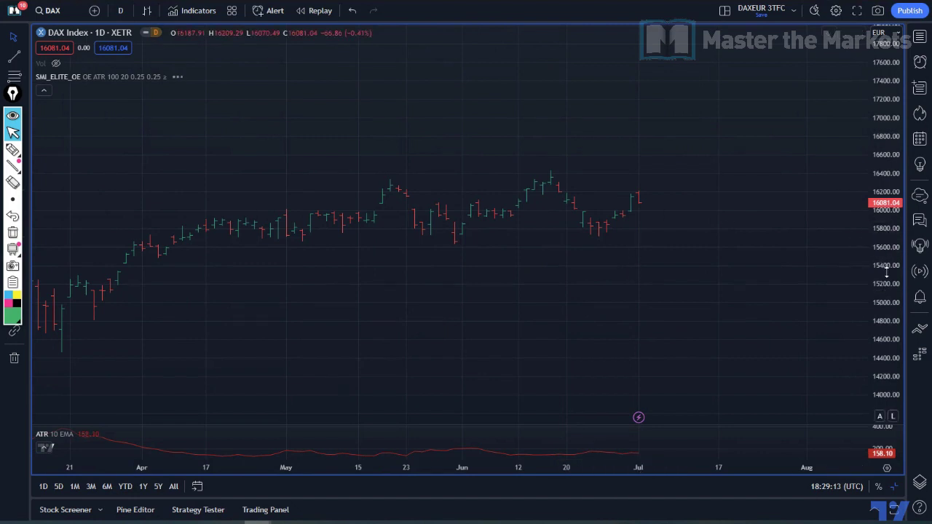
pyautogui.moveTo(882, 265); pyautogui.dragTo(883, 306)
pyautogui.moveTo(691, 143); pyautogui.dragTo(673, 163)
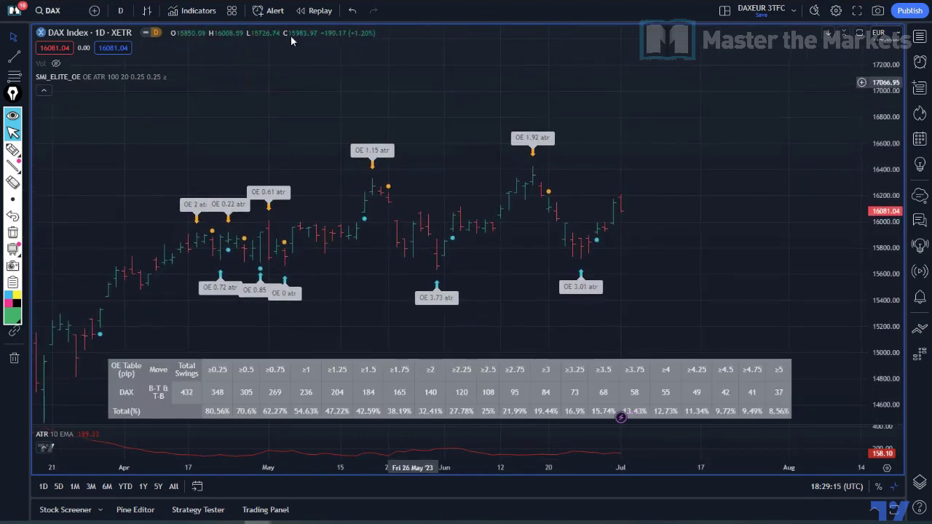
# On the Gold Spot weekly chart, handwrite "TP" and a circled "D" above the OE 18841 high, and clear the drawings
pyautogui.moveTo(306, 2)
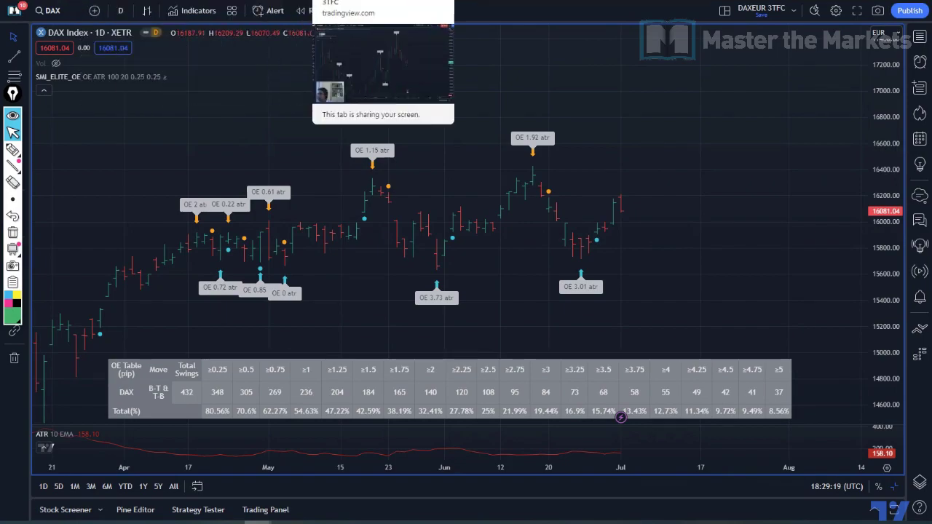
pyautogui.click(364, 2)
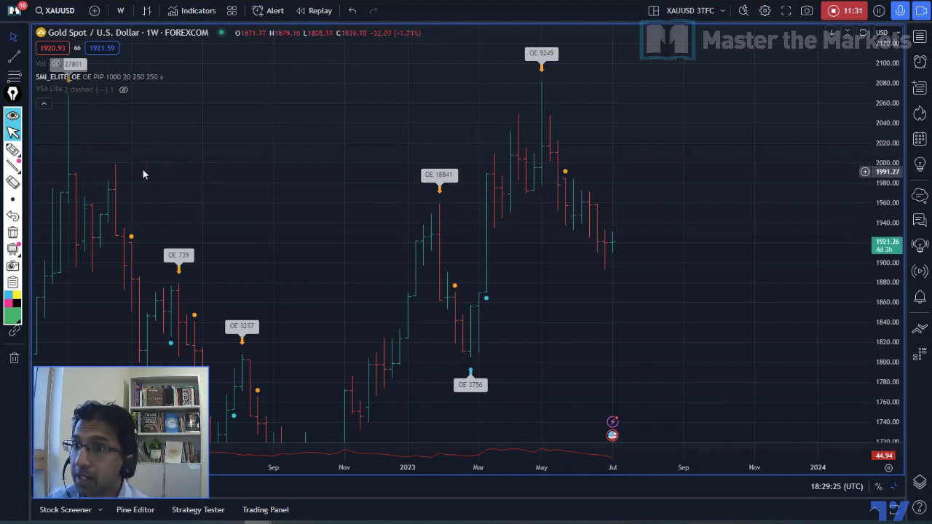
pyautogui.click(13, 149)
pyautogui.moveTo(467, 139)
pyautogui.mouseDown()
pyautogui.moveTo(473, 109)
pyautogui.moveTo(474, 122)
pyautogui.mouseUp()
pyautogui.moveTo(406, 70); pyautogui.dragTo(415, 98)
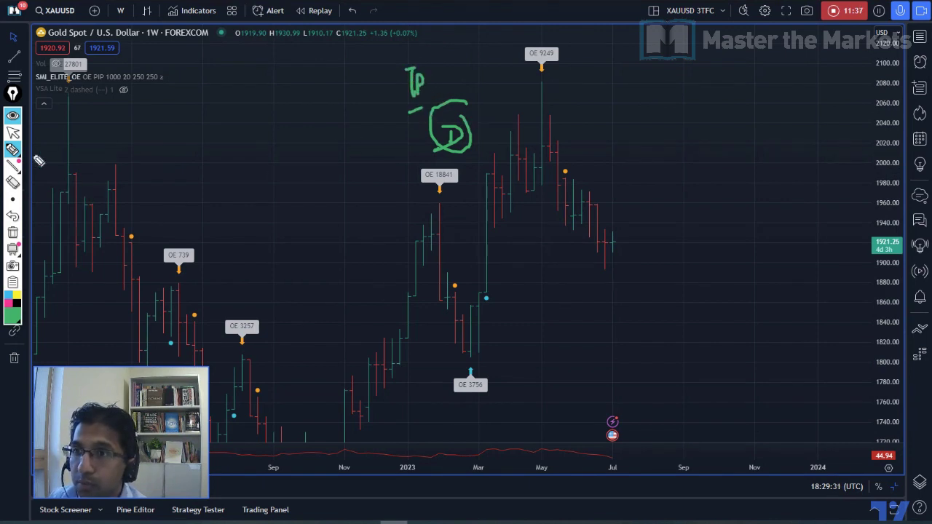
pyautogui.click(12, 132)
pyautogui.click(13, 233)
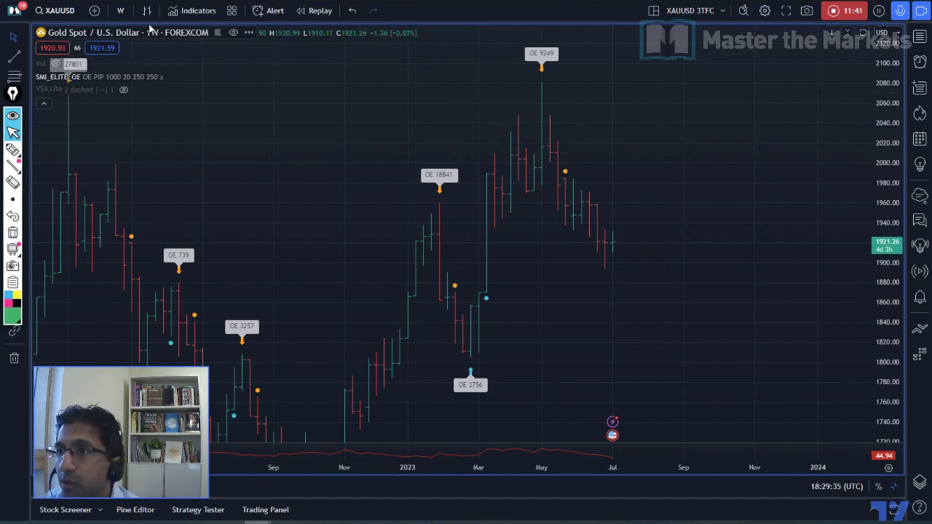
# Switch the Gold Spot chart to the 1-day timeframe
pyautogui.click(121, 10)
pyautogui.click(141, 287)
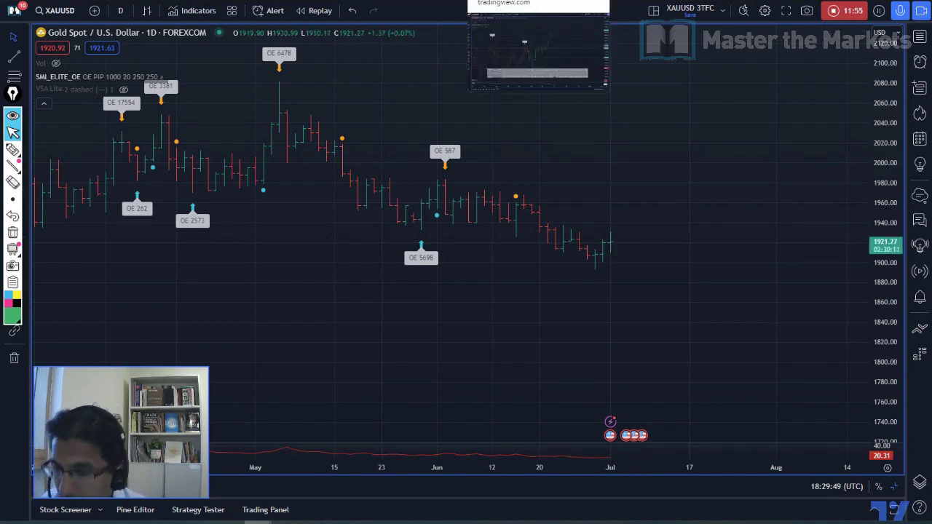
# Switch the GBPUSD and EURUSD weekly charts to the 1-day timeframe, compressing the EURUSD price scale
pyautogui.hotkey('ctrl', 'Tab')
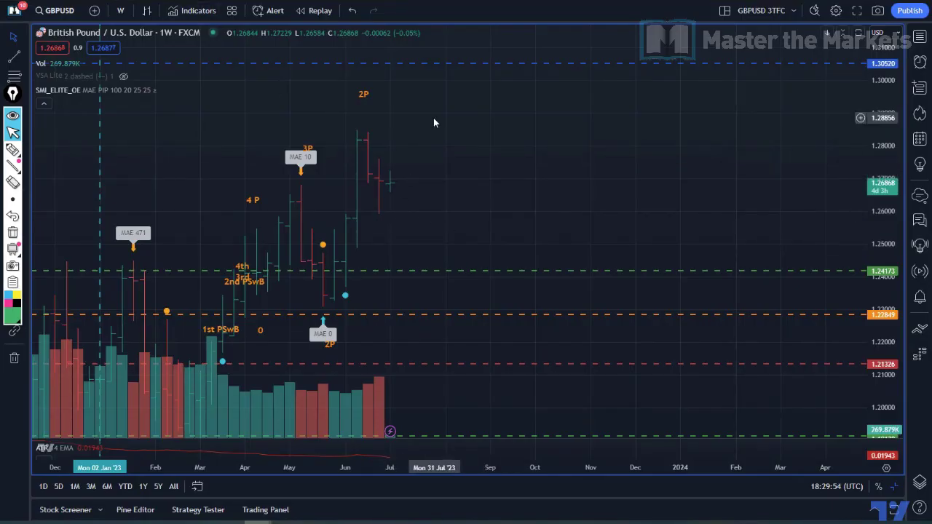
pyautogui.click(120, 10)
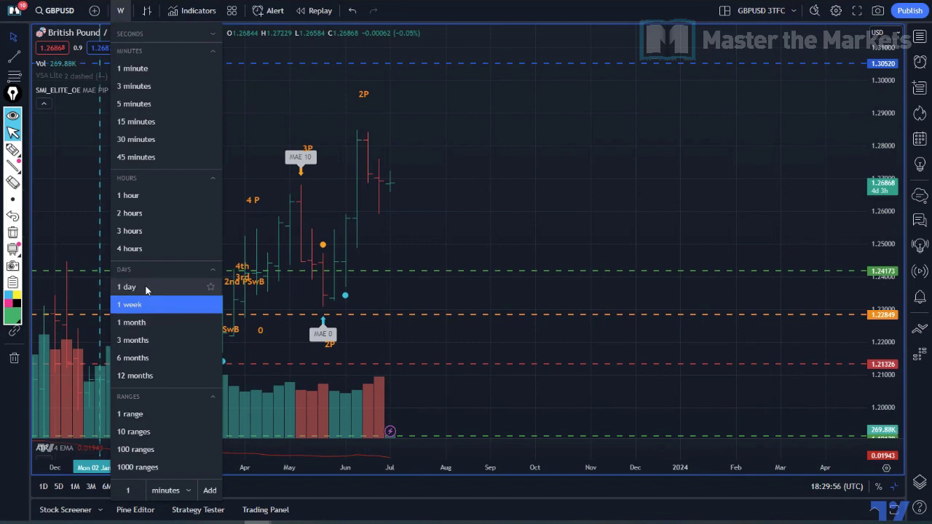
pyautogui.click(146, 288)
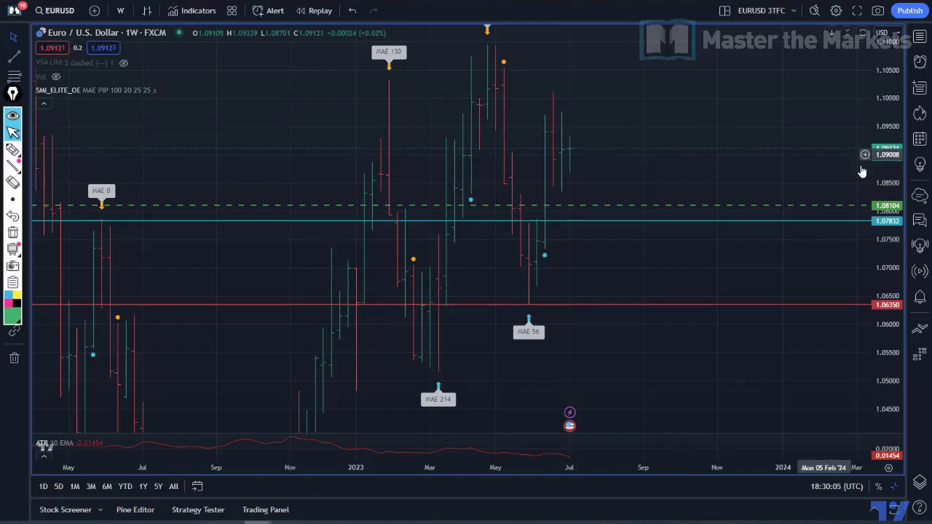
pyautogui.moveTo(879, 144); pyautogui.dragTo(879, 196)
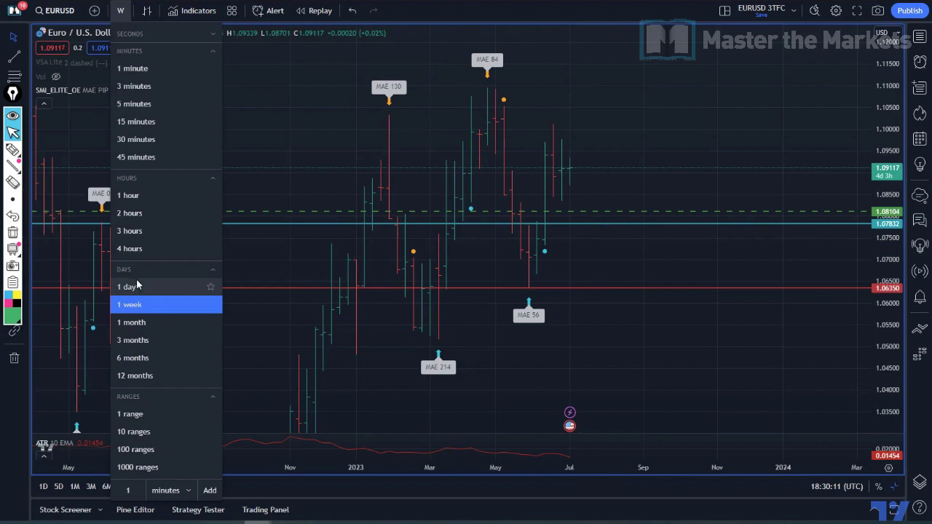
pyautogui.click(128, 286)
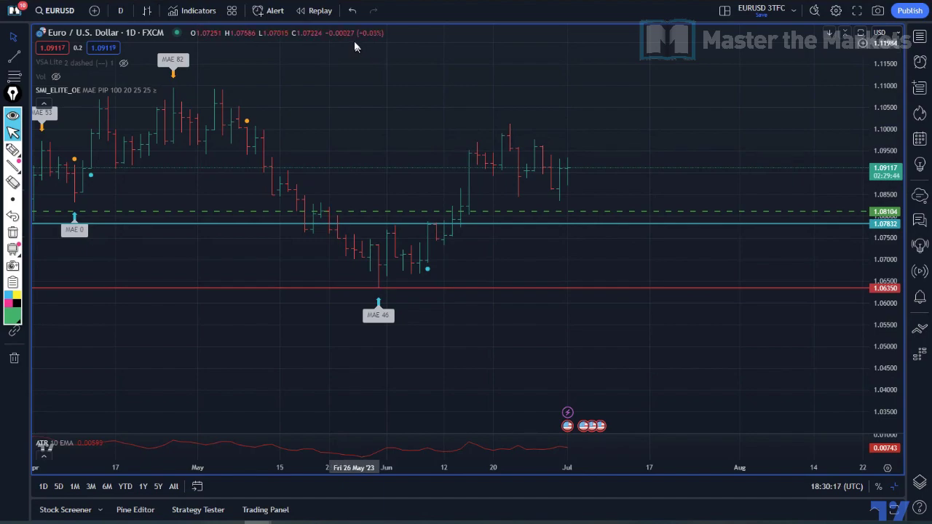
# Review the S&P 500 weekly chart and the overextension swings on the Brent Oil daily chart
pyautogui.hotkey('ctrl', 'Tab')
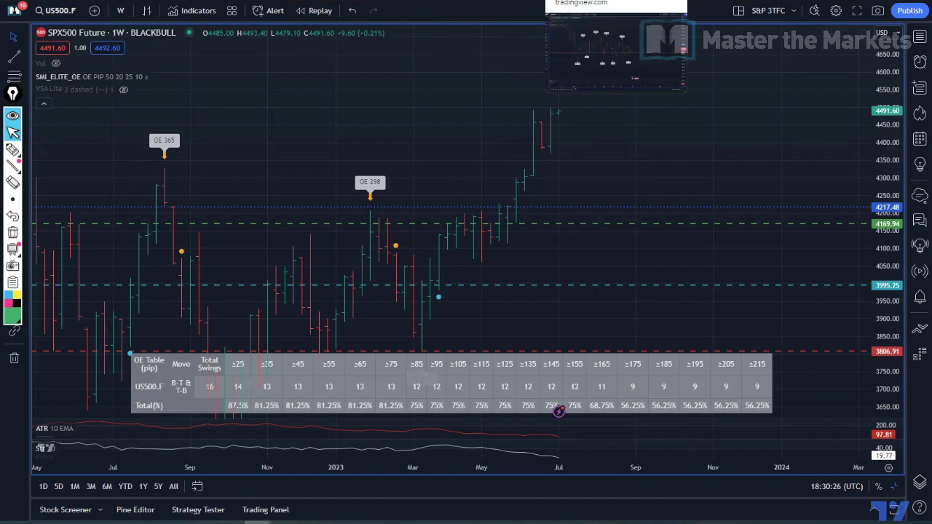
pyautogui.hotkey('ctrl', 'Tab')
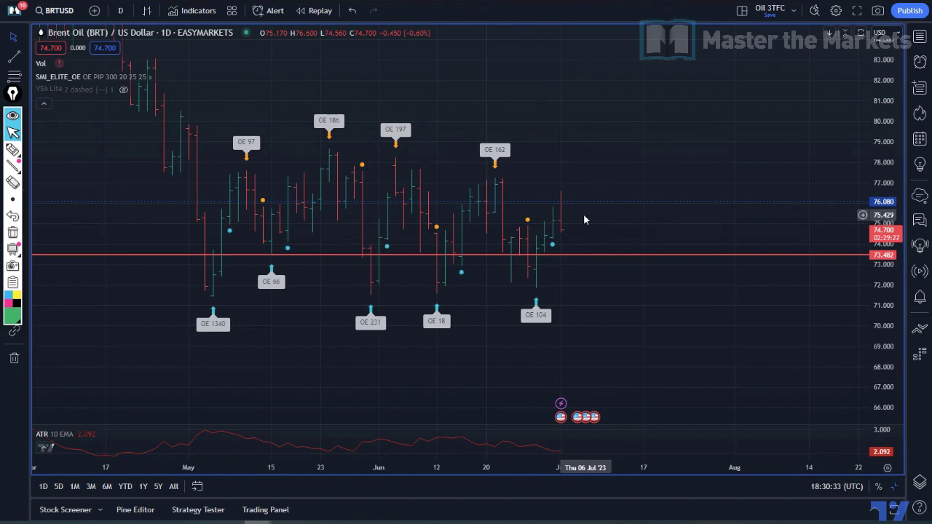
pyautogui.hotkey('ctrl', 'Tab')
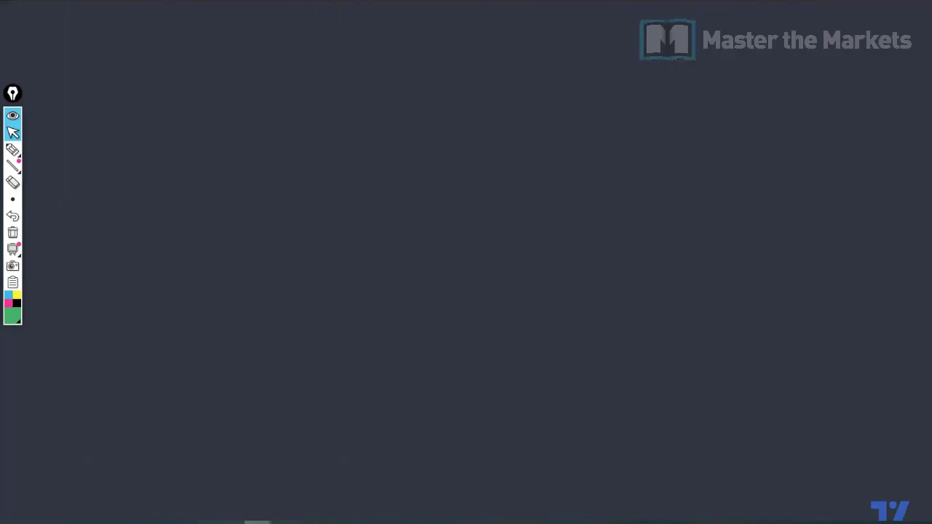
pyautogui.hotkey('ctrl', 'Tab')
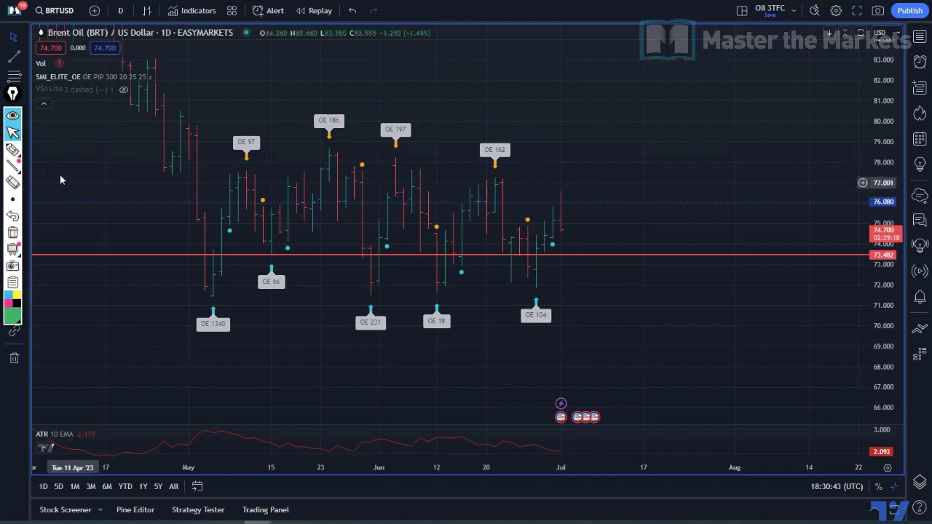
pyautogui.click(12, 150)
pyautogui.press('Escape')
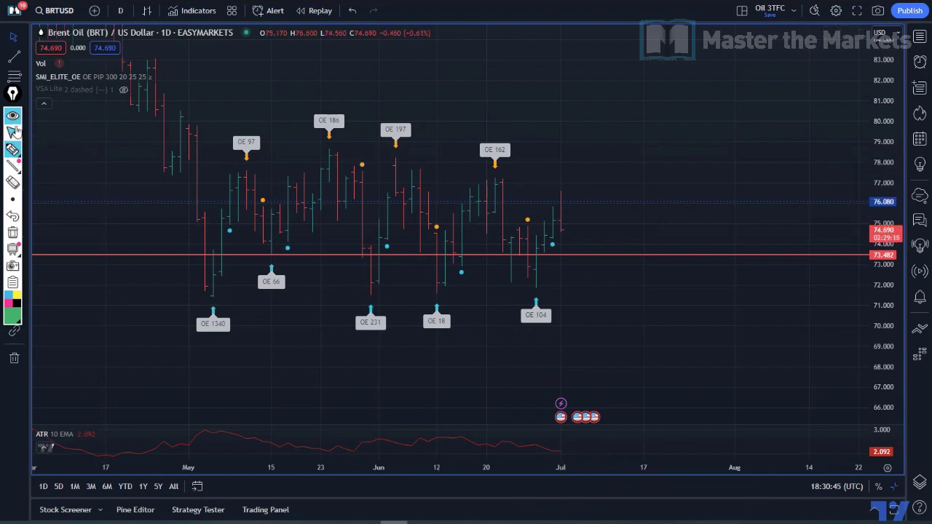
# On the Gold Spot daily chart, handwrite "Gold", "GBP" and an underlined "BRT" beside the latest bars, and clear the drawings
pyautogui.hotkey('ctrl', 'Tab')
pyautogui.click(13, 149)
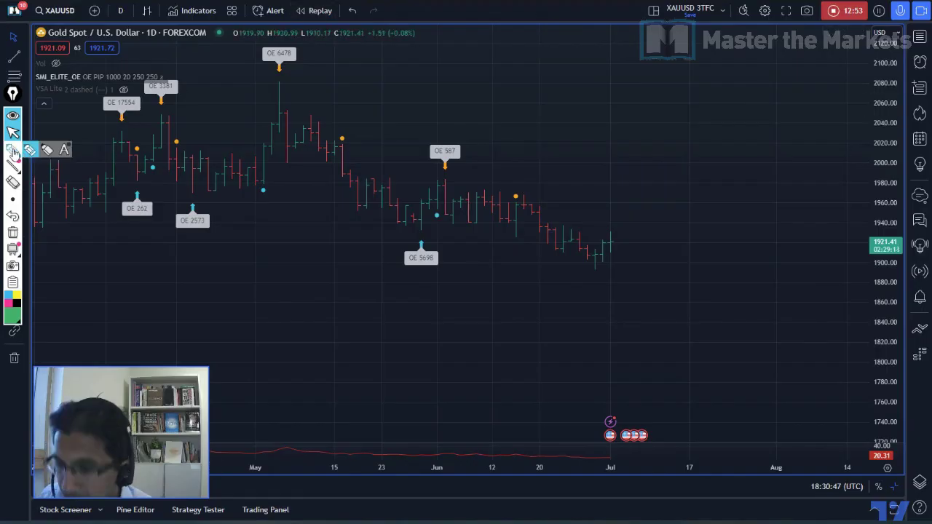
pyautogui.moveTo(639, 94)
pyautogui.mouseDown()
pyautogui.moveTo(635, 124)
pyautogui.moveTo(674, 134)
pyautogui.mouseUp()
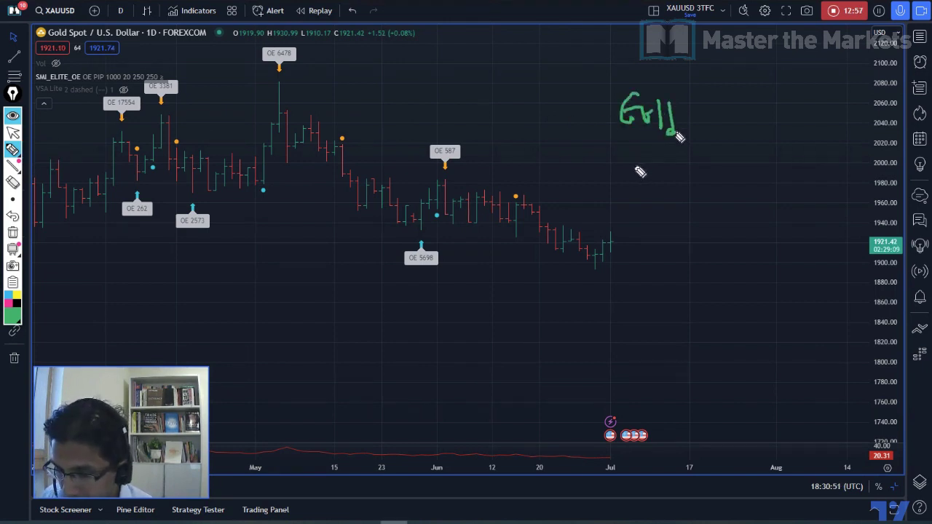
pyautogui.moveTo(631, 166)
pyautogui.mouseDown()
pyautogui.moveTo(626, 202)
pyautogui.moveTo(659, 182)
pyautogui.moveTo(635, 243)
pyautogui.mouseUp()
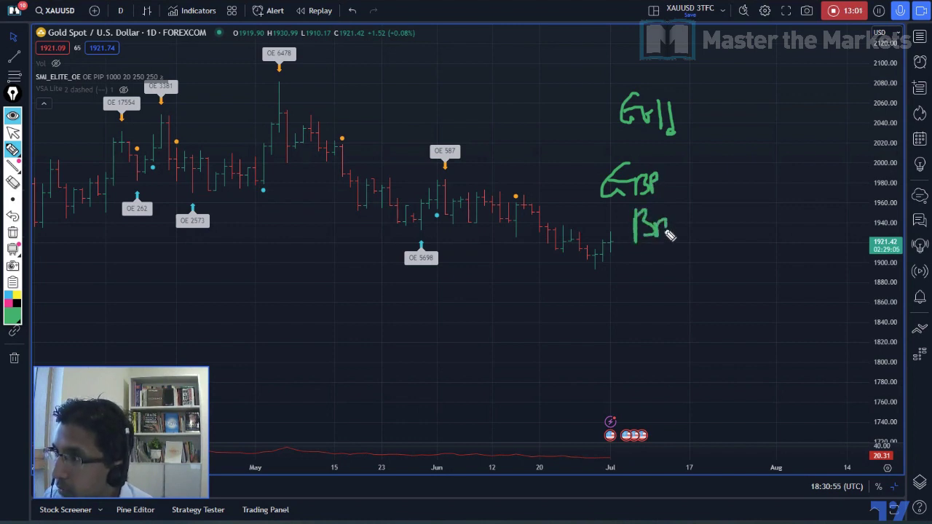
pyautogui.moveTo(686, 226)
pyautogui.mouseDown()
pyautogui.moveTo(685, 242)
pyautogui.moveTo(708, 256)
pyautogui.mouseUp()
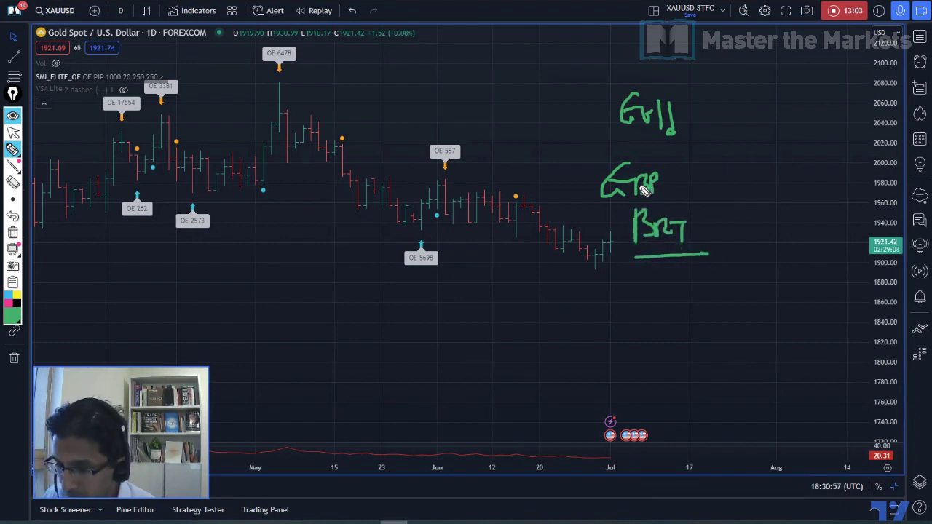
pyautogui.click(13, 133)
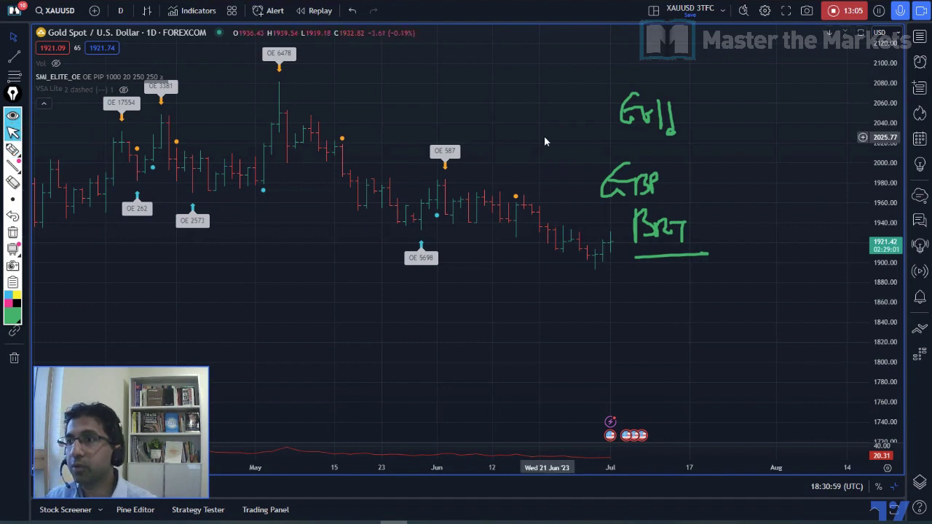
pyautogui.click(14, 234)
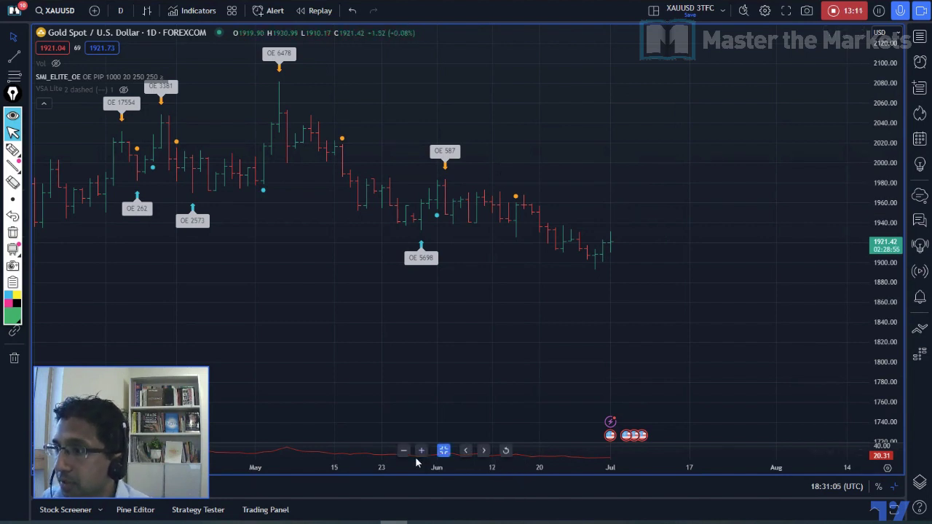
# Restore the Gold Spot multi-chart layout and show the published ideas on the Master the Markets profile page
pyautogui.hotkey('alt', 'Return')
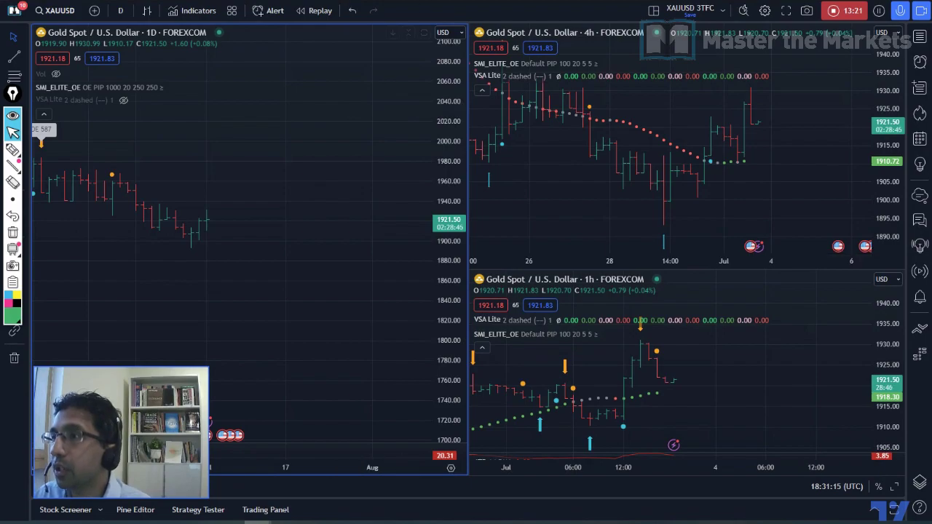
pyautogui.hotkey('ctrl', 'Tab')
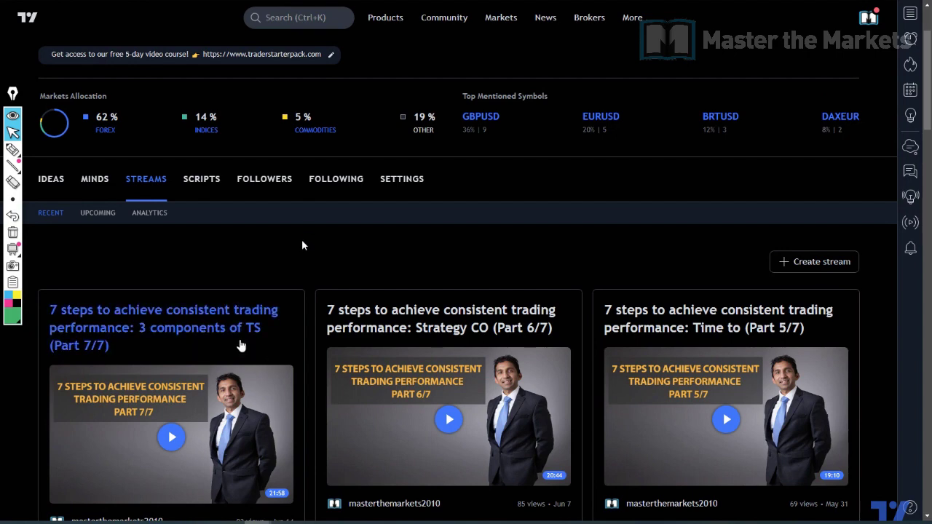
pyautogui.scroll(2, 223, 340)
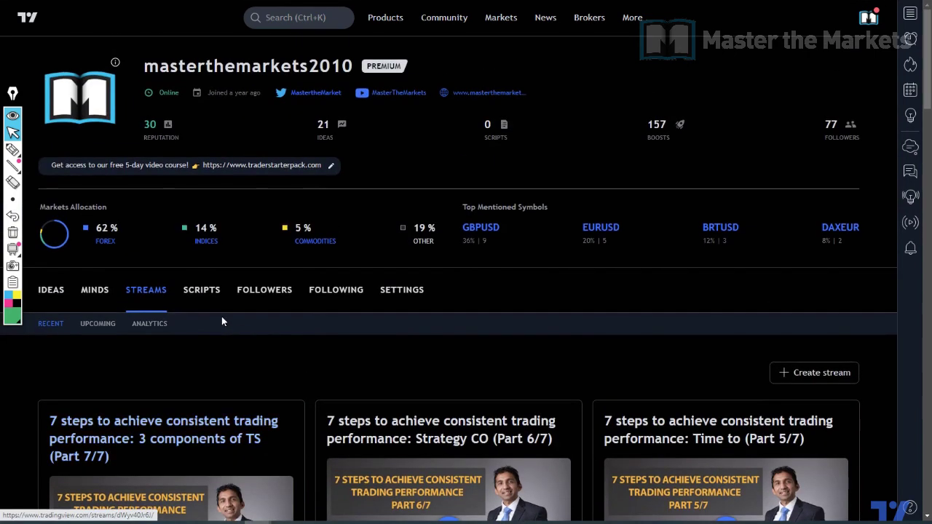
pyautogui.click(59, 294)
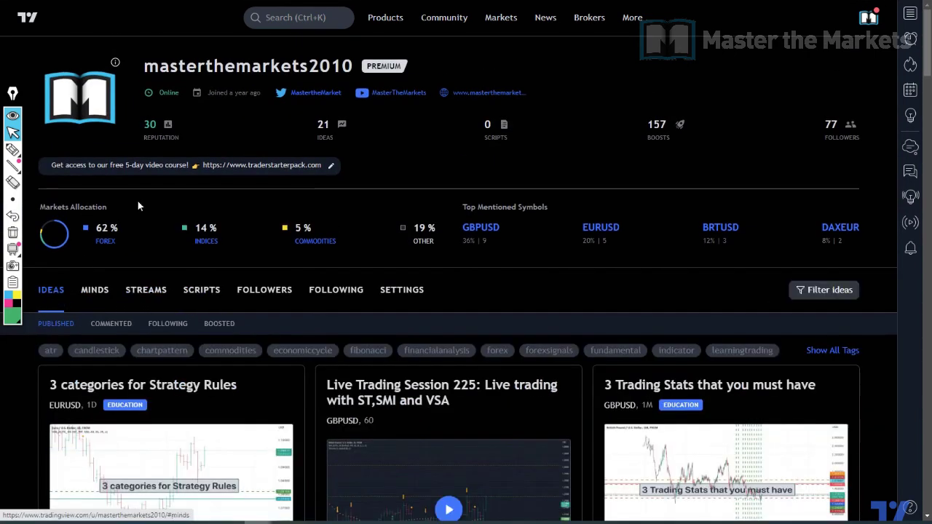
# Circle the free 5-day video course link on the profile page freehand, and clear the drawing
pyautogui.click(13, 149)
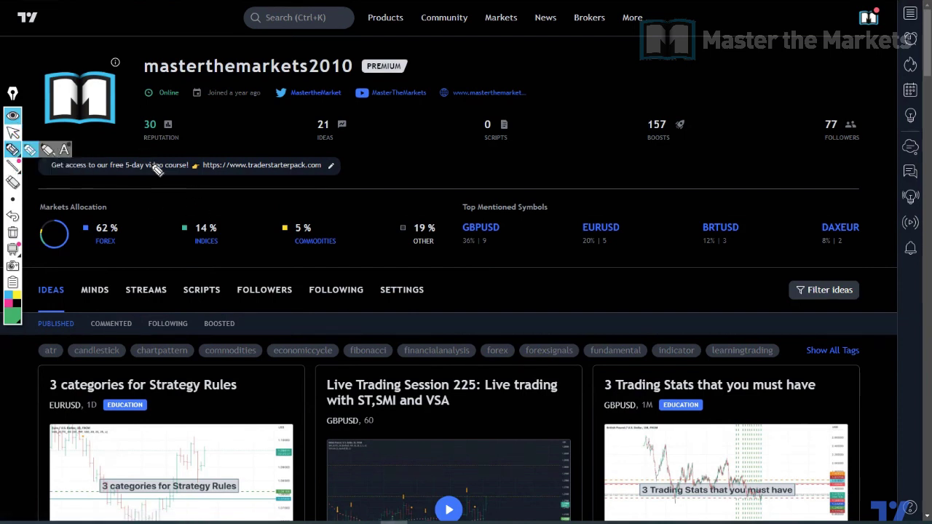
pyautogui.moveTo(126, 176)
pyautogui.mouseDown()
pyautogui.moveTo(236, 174)
pyautogui.moveTo(295, 138)
pyautogui.moveTo(165, 164)
pyautogui.mouseUp()
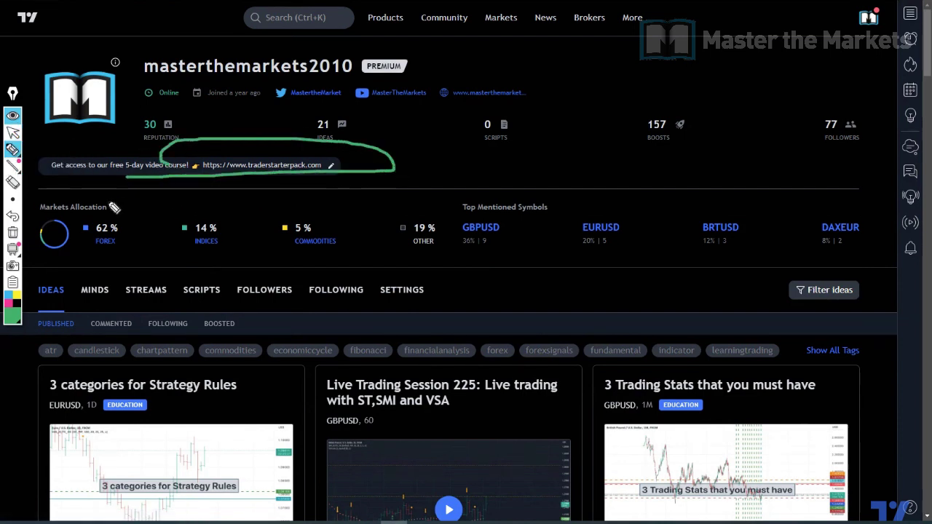
pyautogui.click(13, 233)
pyautogui.click(13, 132)
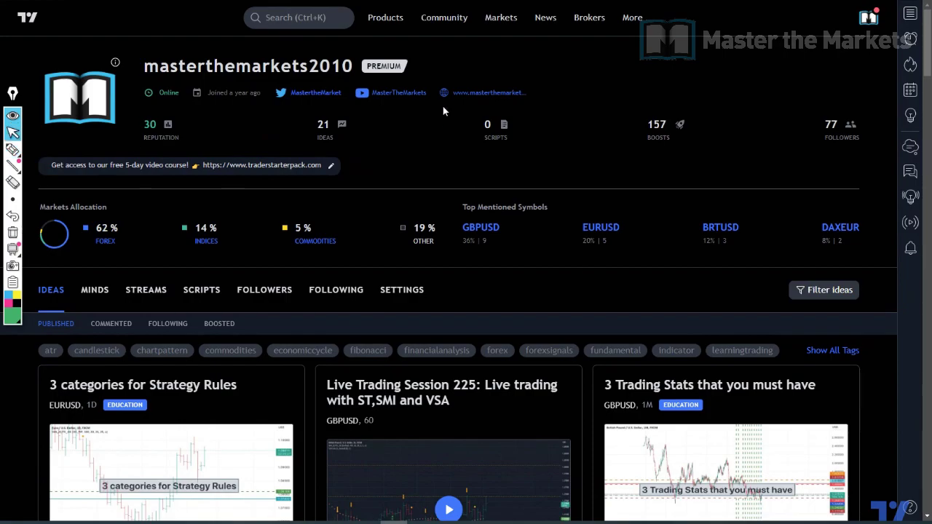